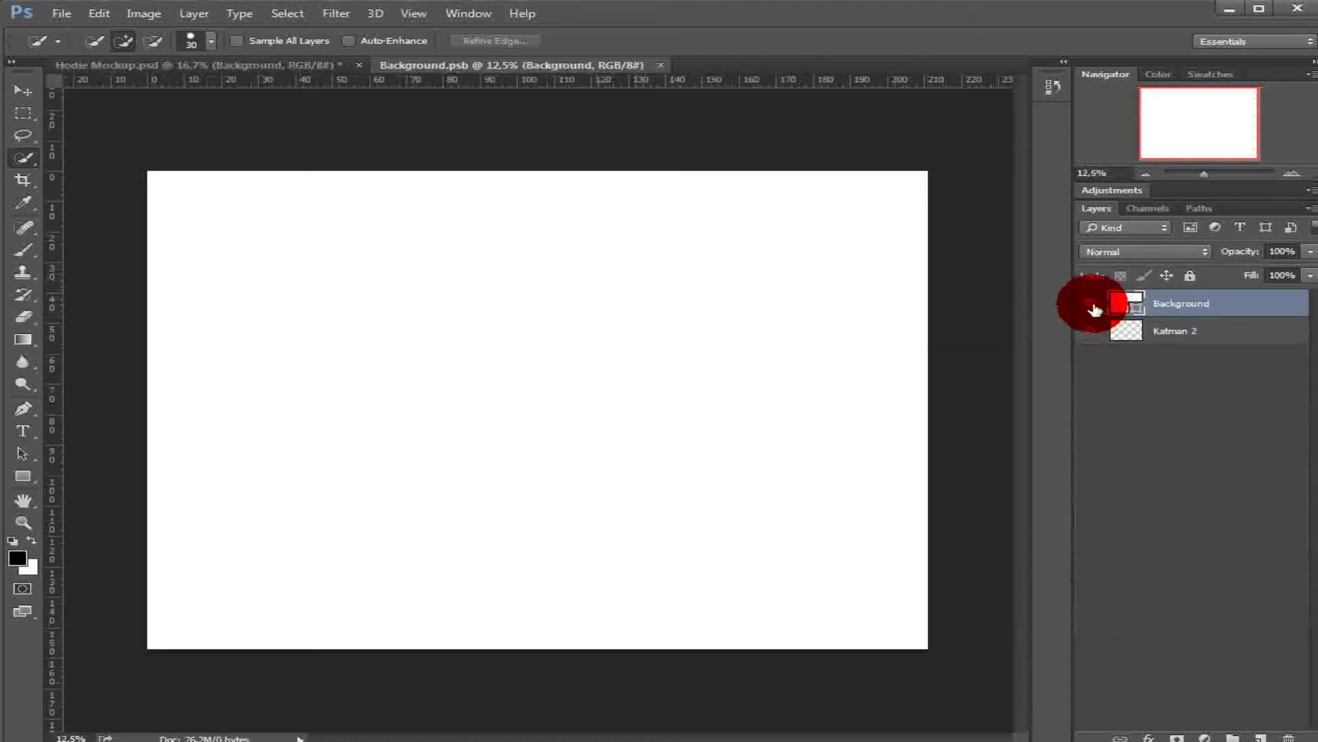
Step: Change the Background shape layer's fill from white to orange in Background.psb
double_click(1121, 307)
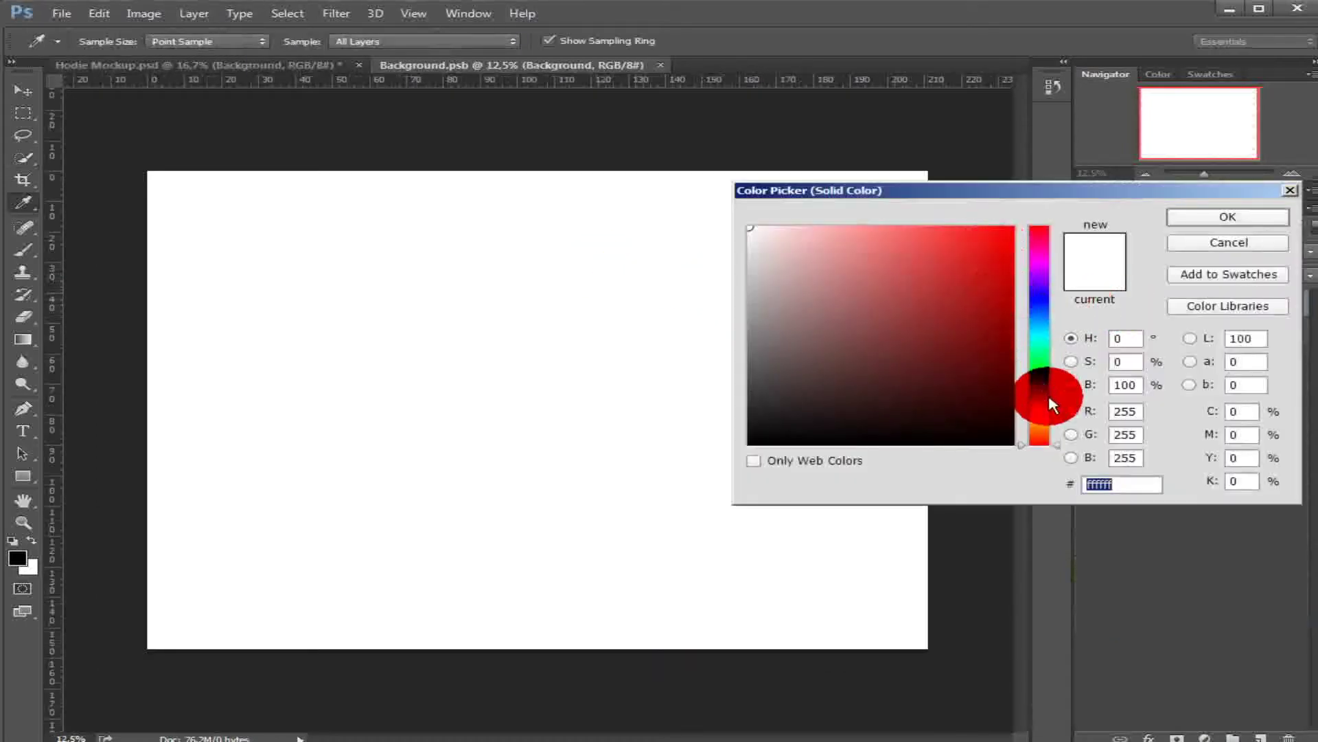
left_click(1044, 415)
left_click_drag(1044, 421, 1044, 427)
left_click(979, 251)
left_click(1201, 217)
key("w")
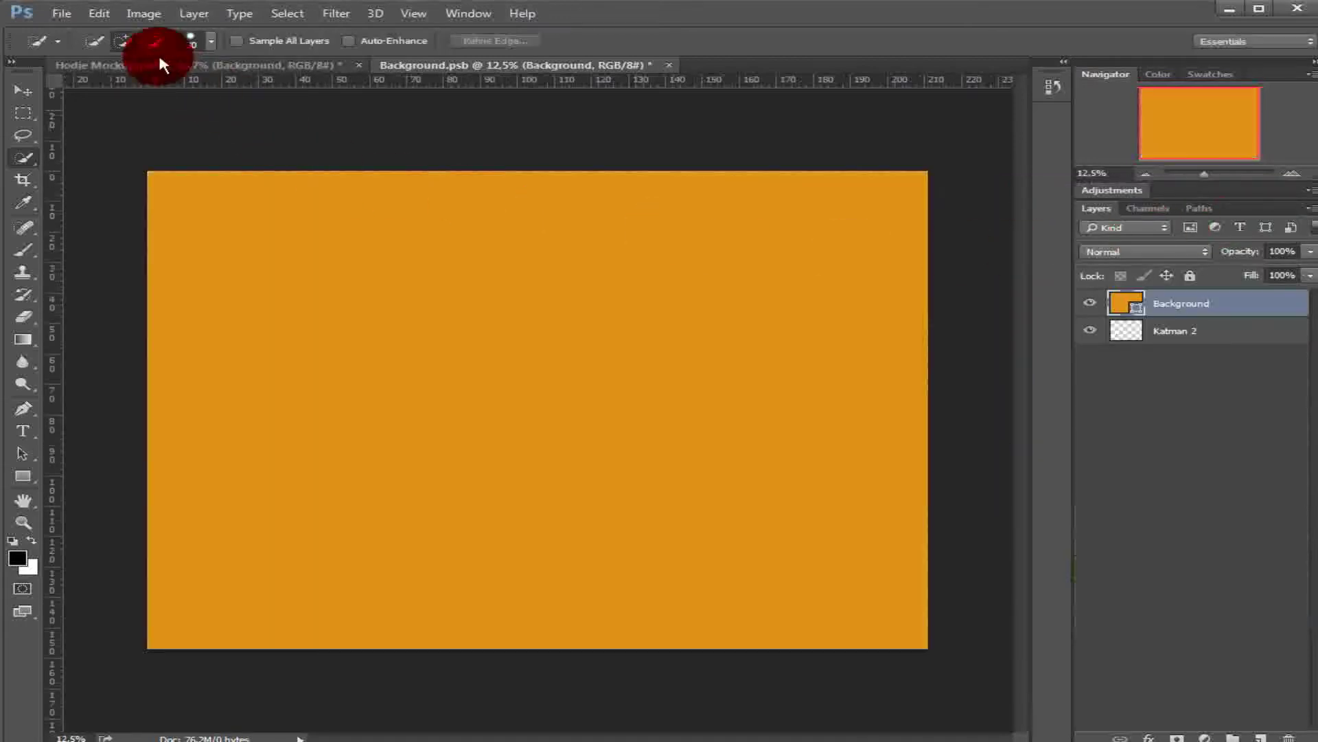
Step: Save the orange background and compare Hodie Mockup.psd with its Background layer hidden and shown
left_click(63, 12)
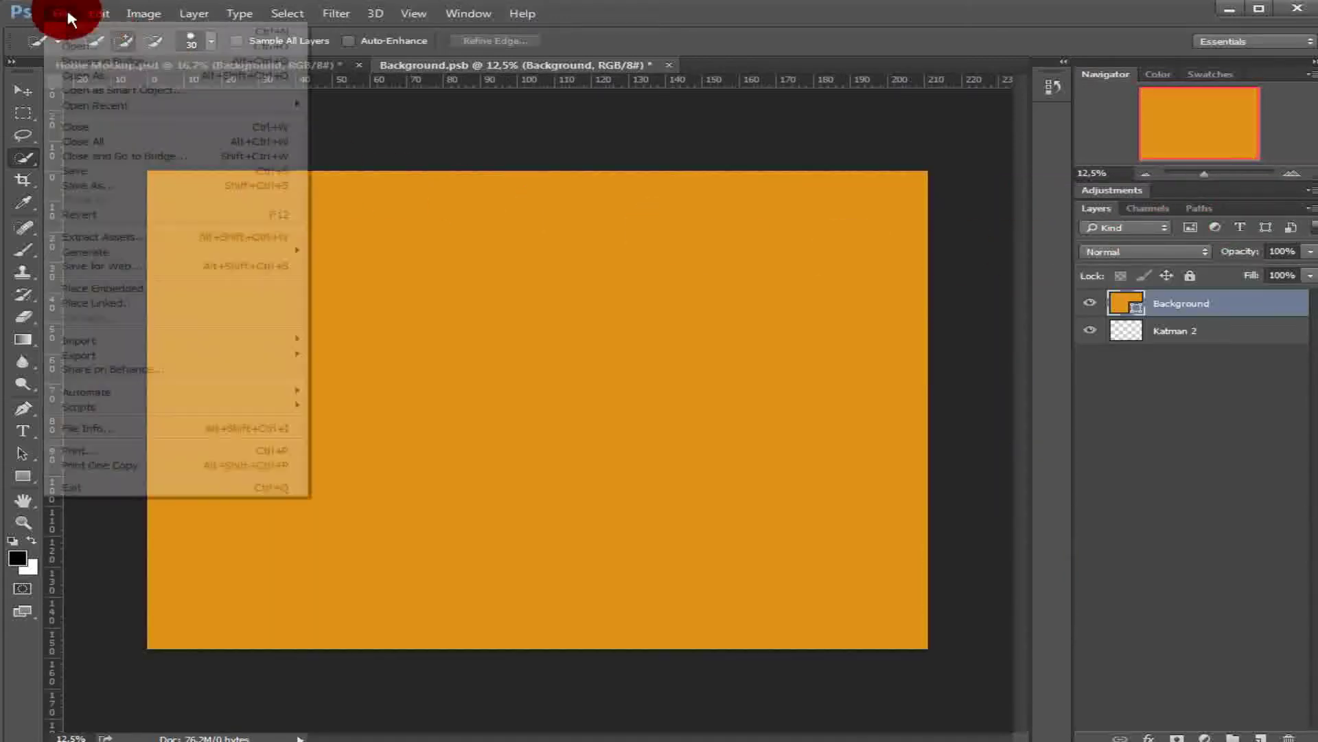
left_click(130, 169)
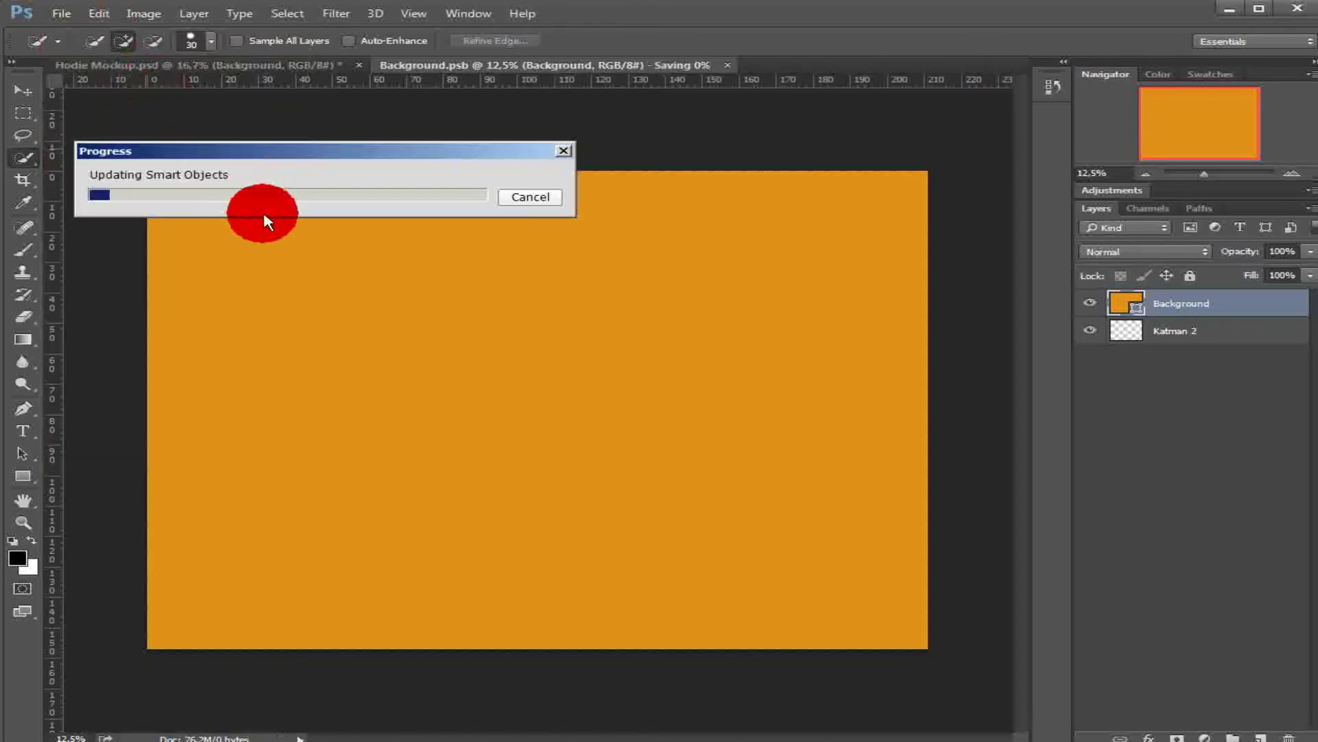
left_click(154, 66)
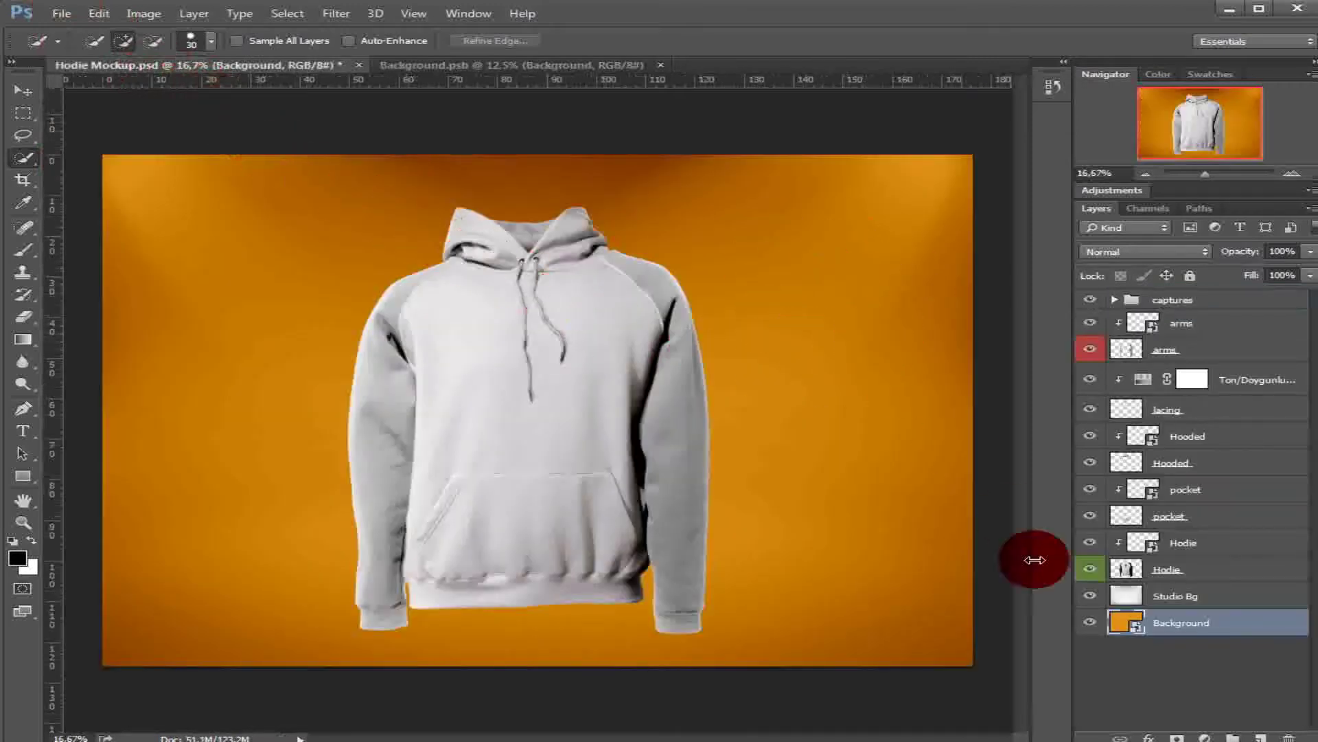
left_click(1095, 627)
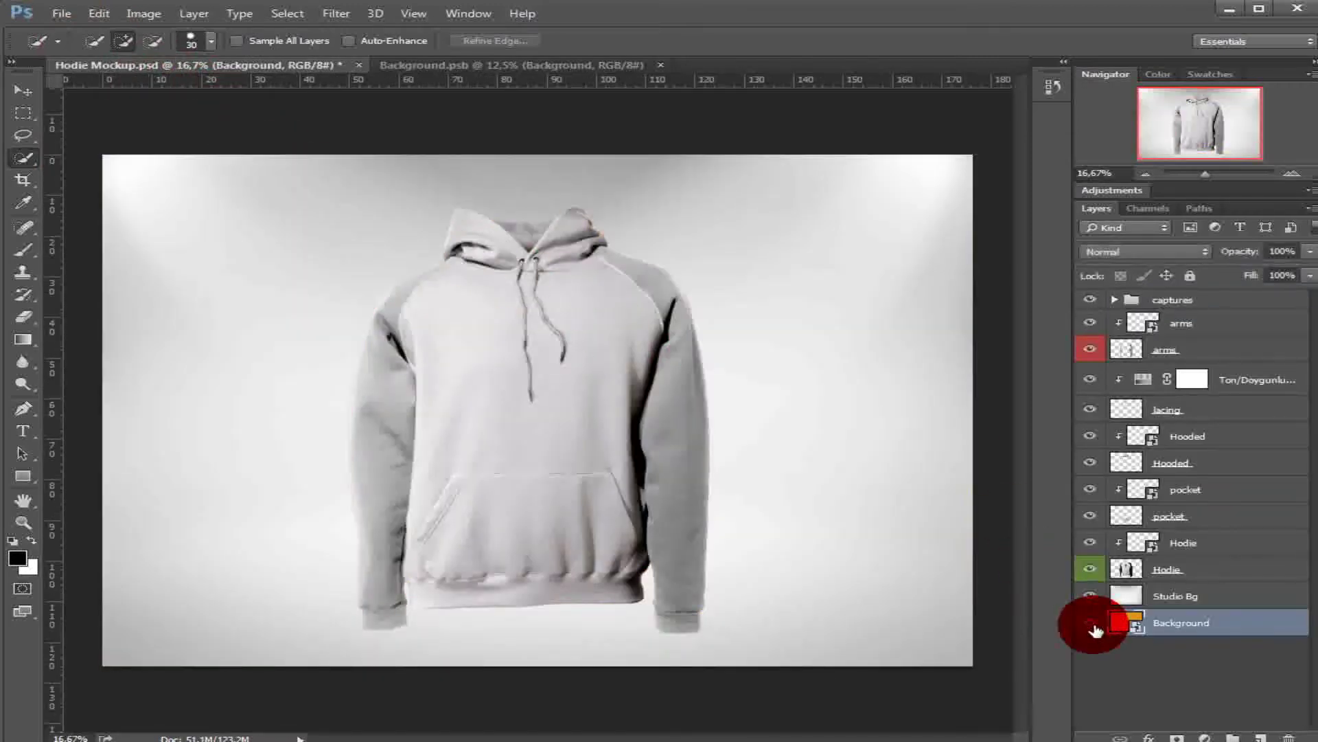
left_click(1094, 628)
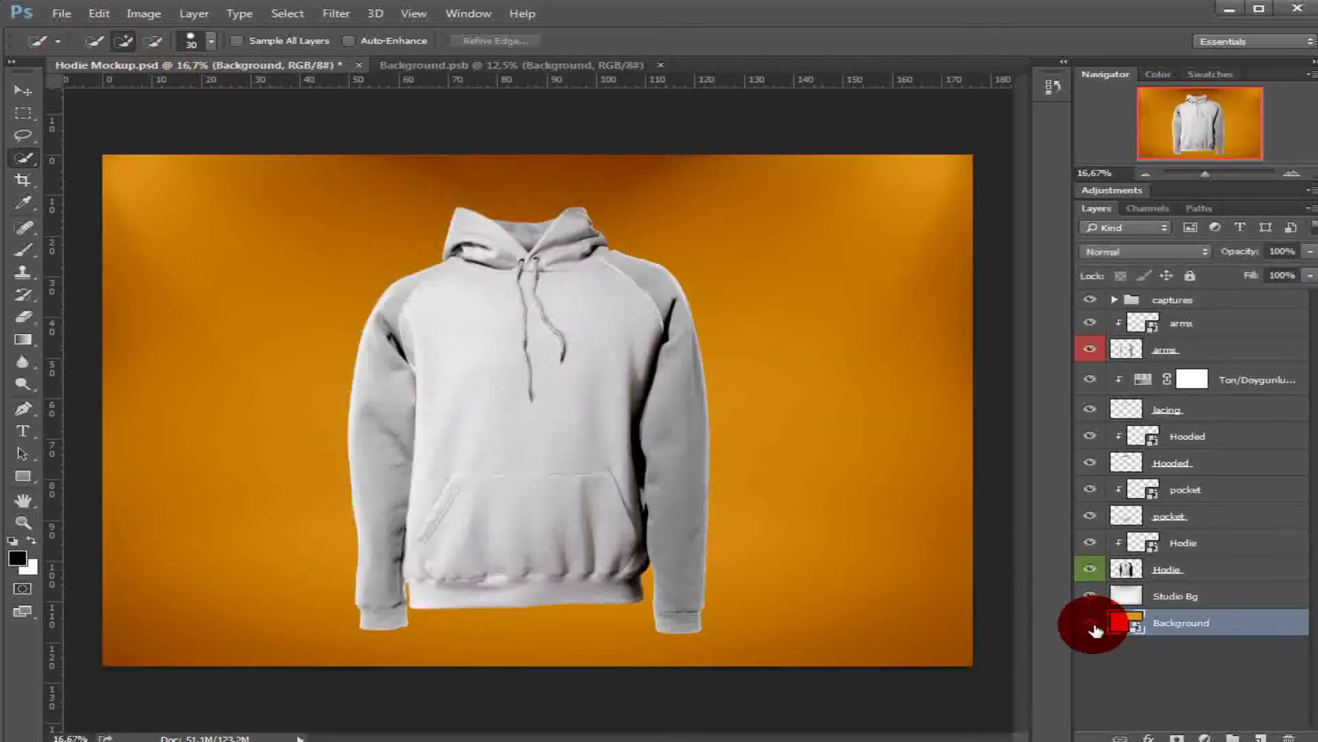
Step: Go back to Background.psb and open the wood texture 12P22OVa240-11553 from the BACKGROUND folder inside 1.10.2015 format
left_click(529, 66)
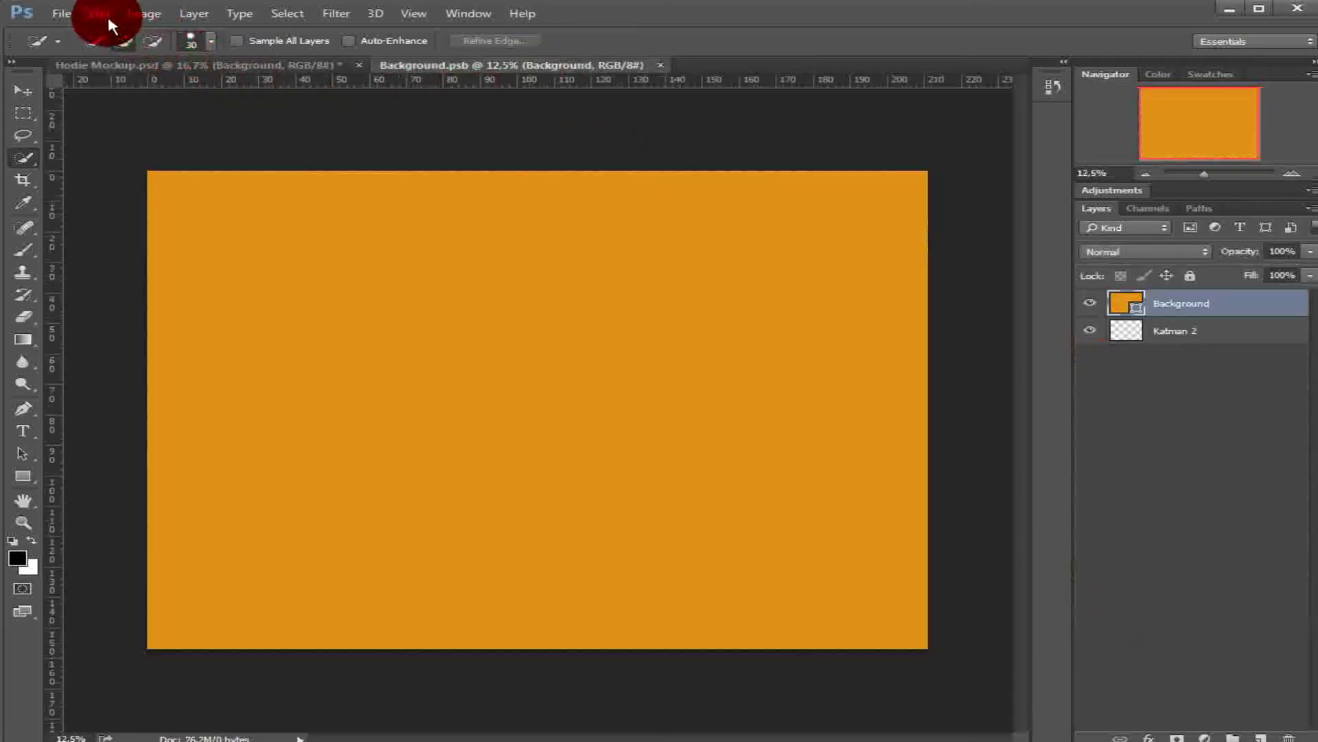
left_click(57, 14)
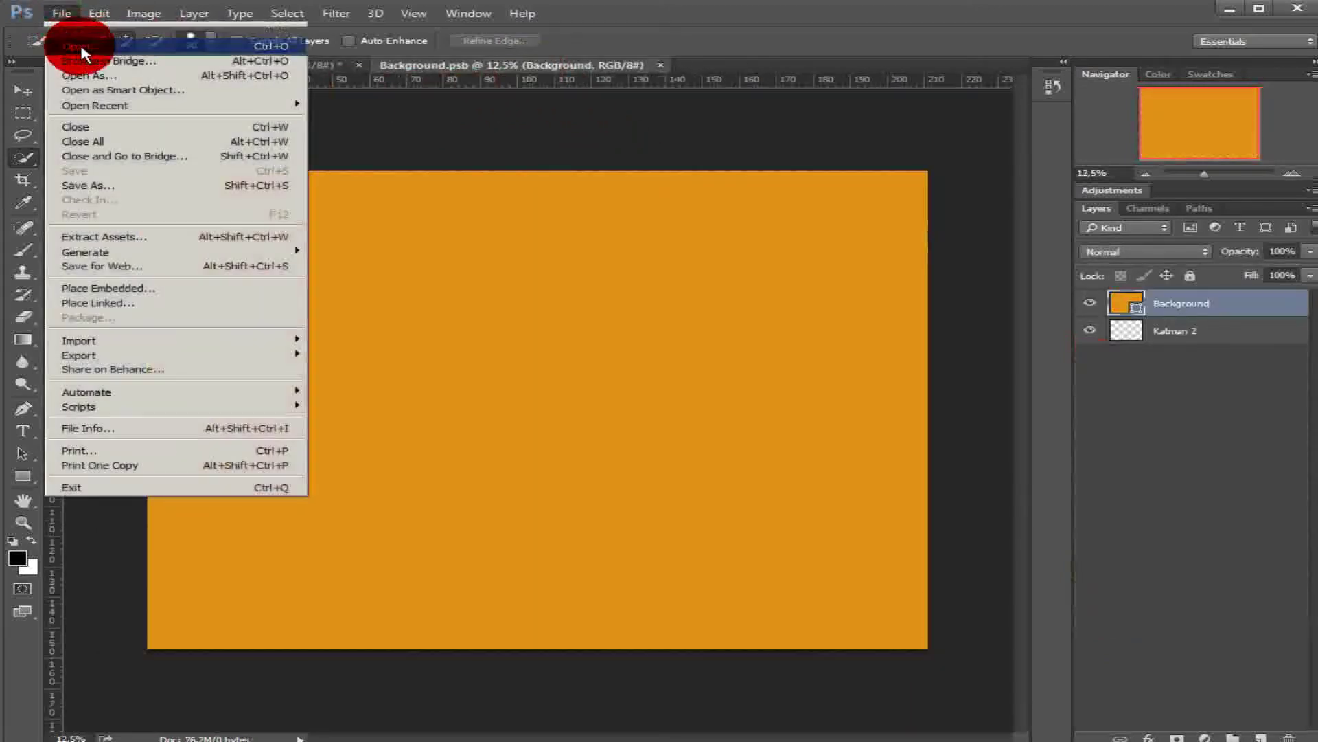
left_click(68, 46)
left_click(77, 127)
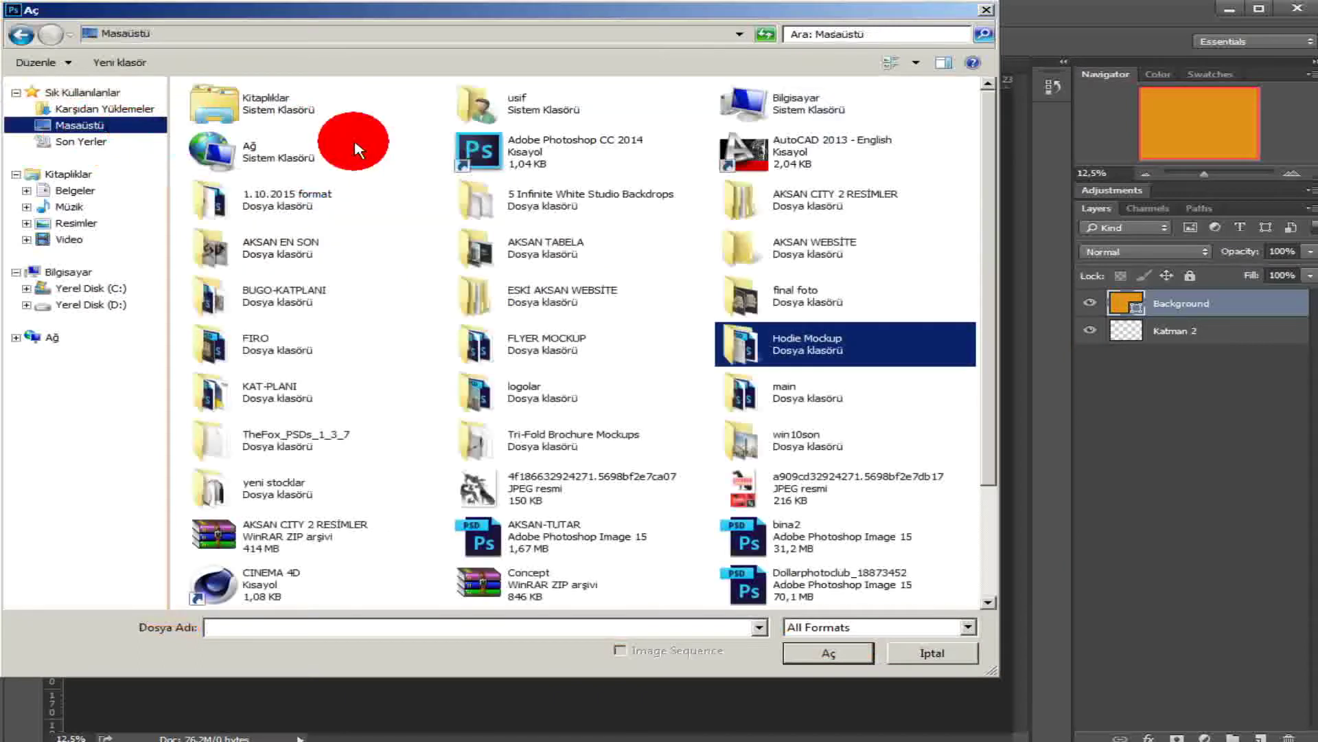
double_click(302, 201)
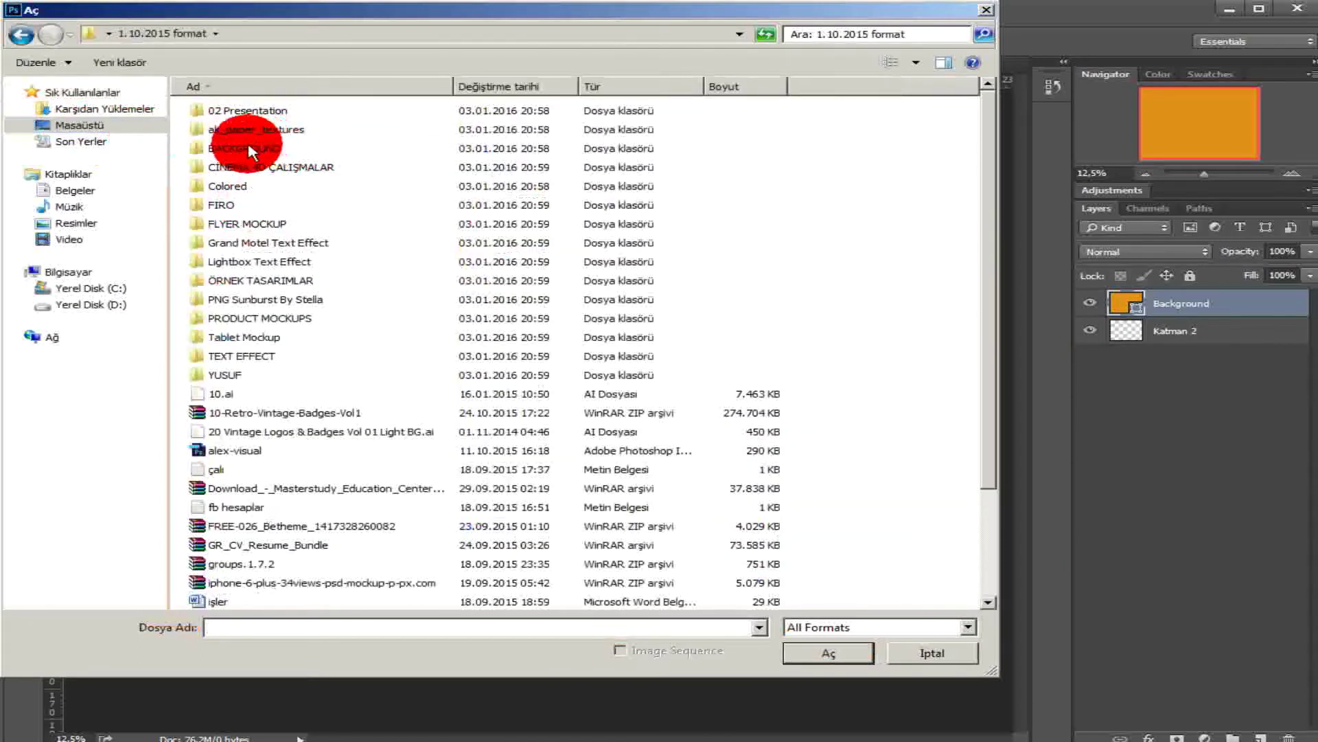
double_click(251, 148)
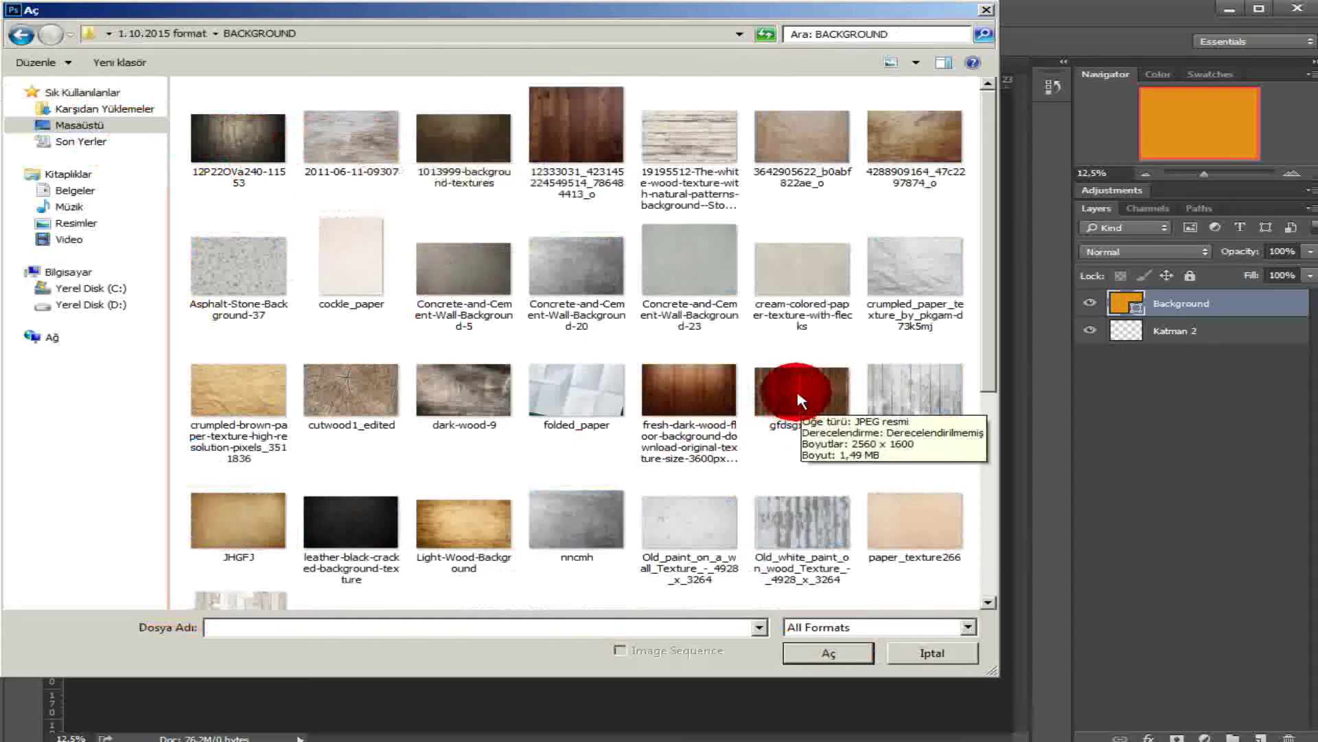
left_click(241, 134)
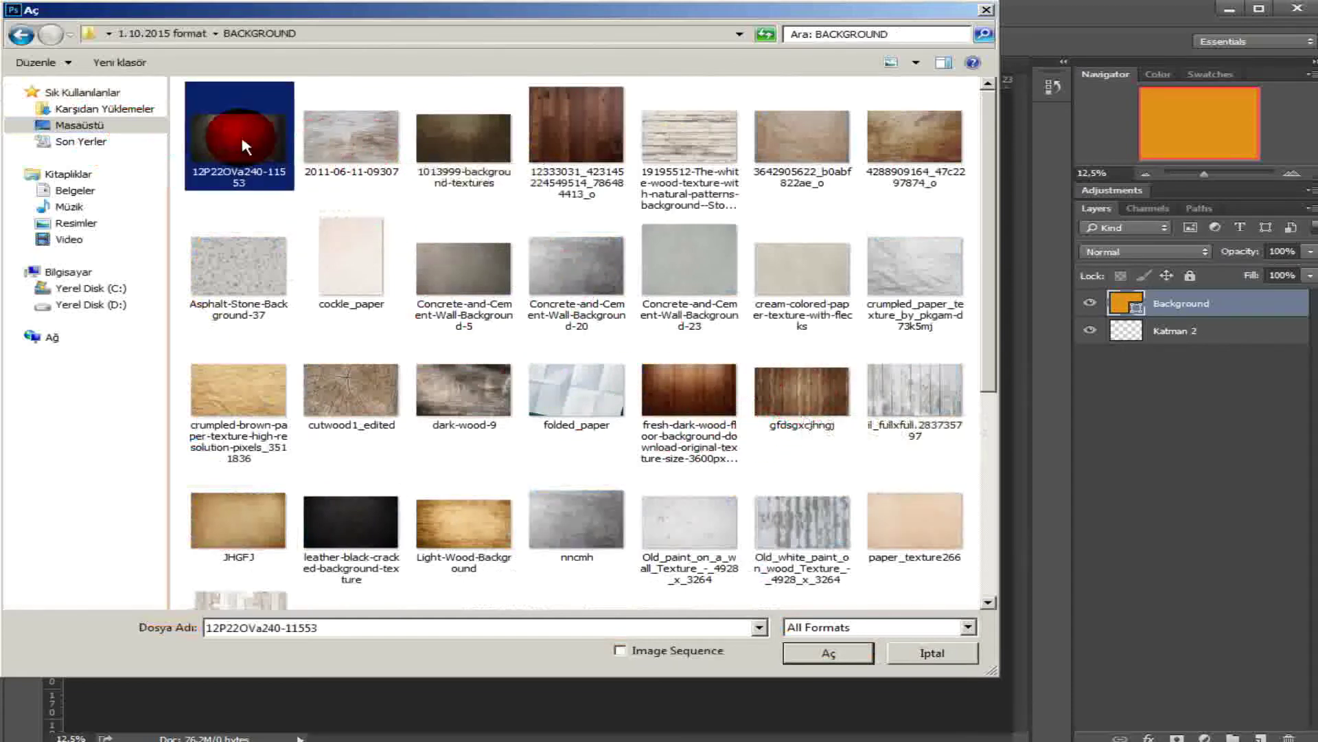
left_click(836, 649)
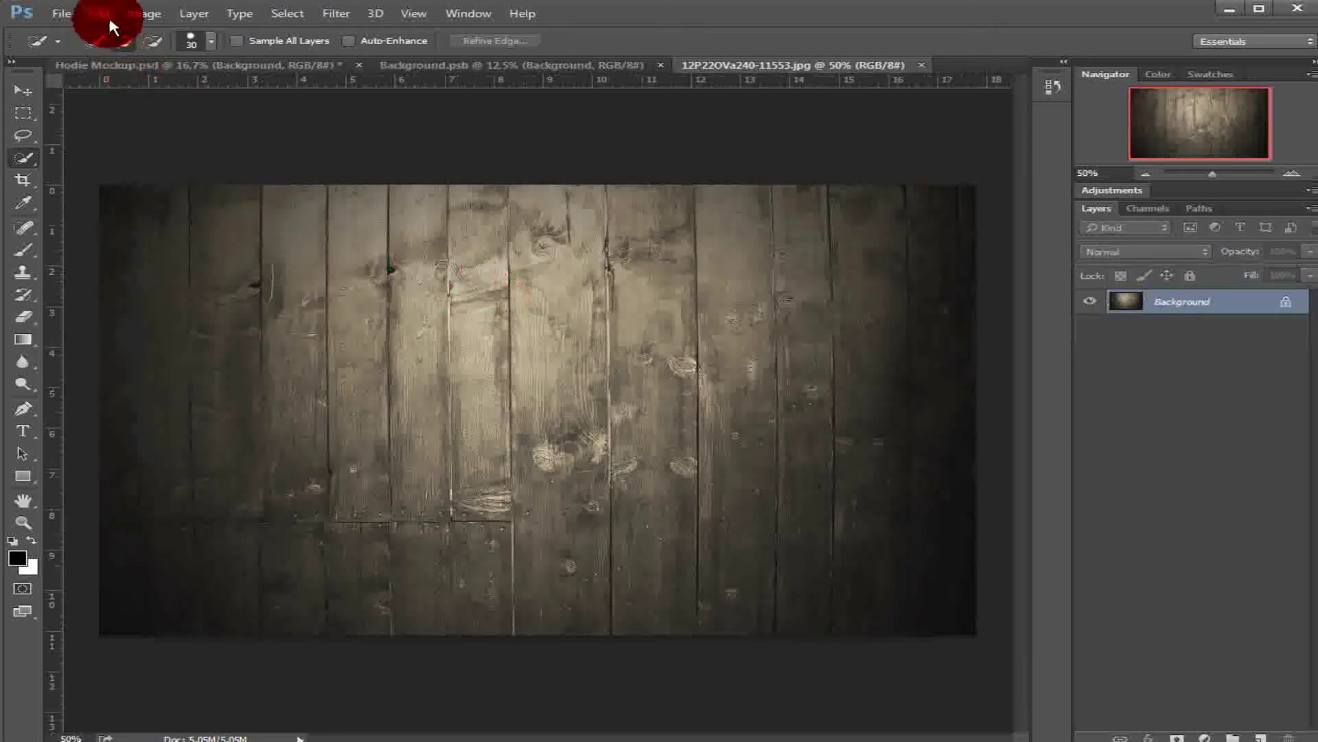
Step: Copy the entire wood texture image and close its document
left_click(152, 17)
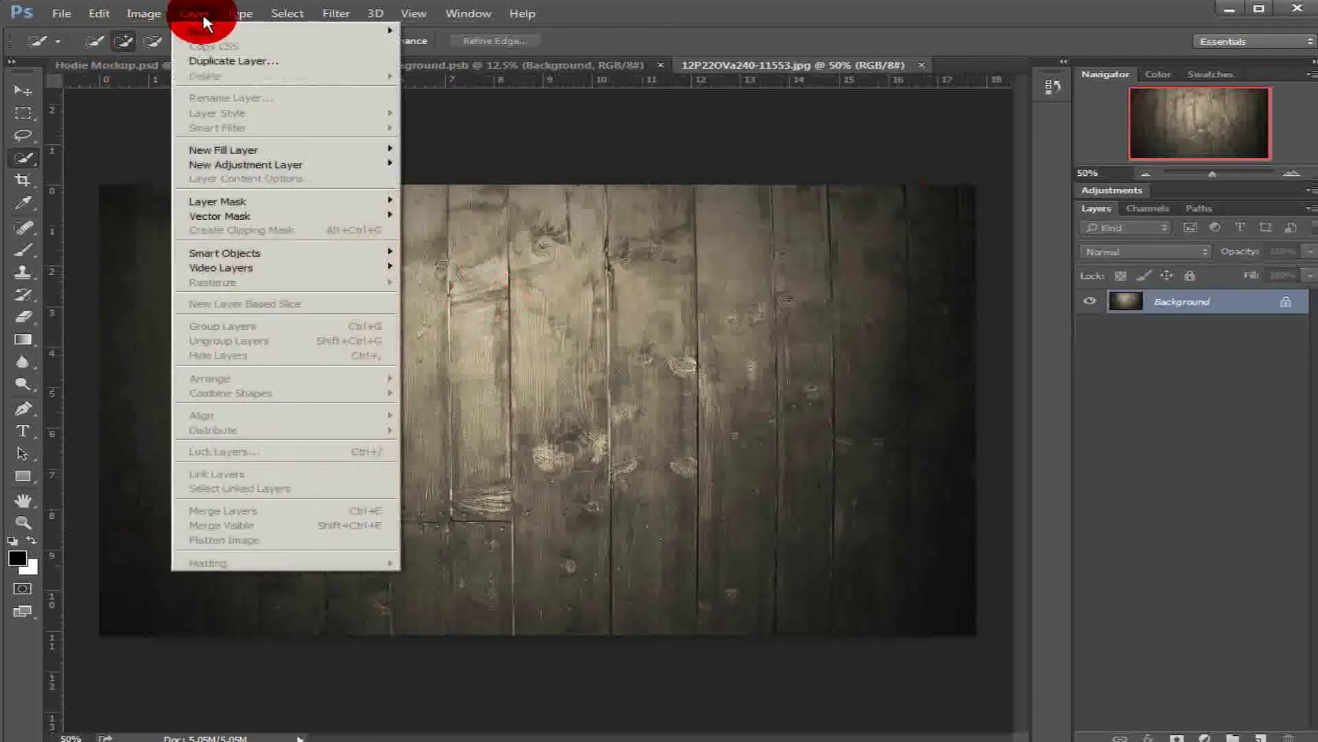
left_click(289, 29)
left_click(101, 14)
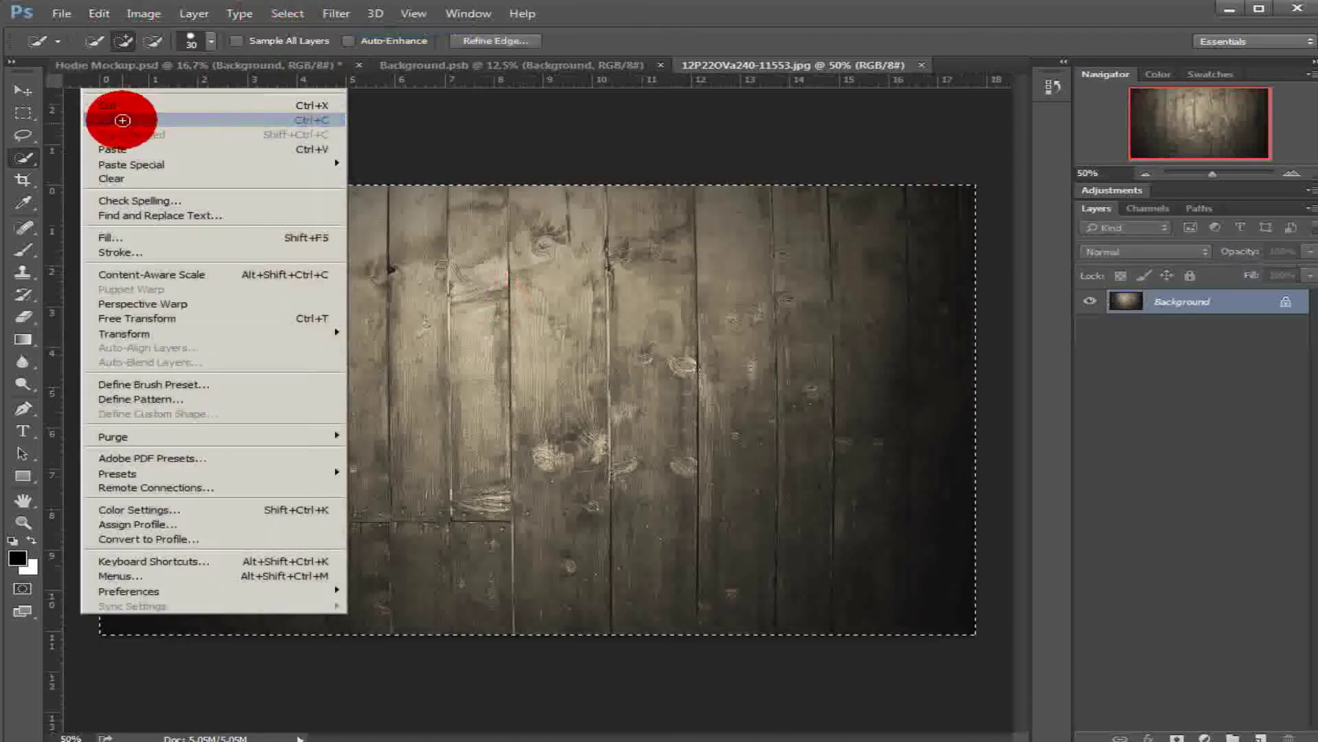
left_click(122, 121)
left_click(921, 65)
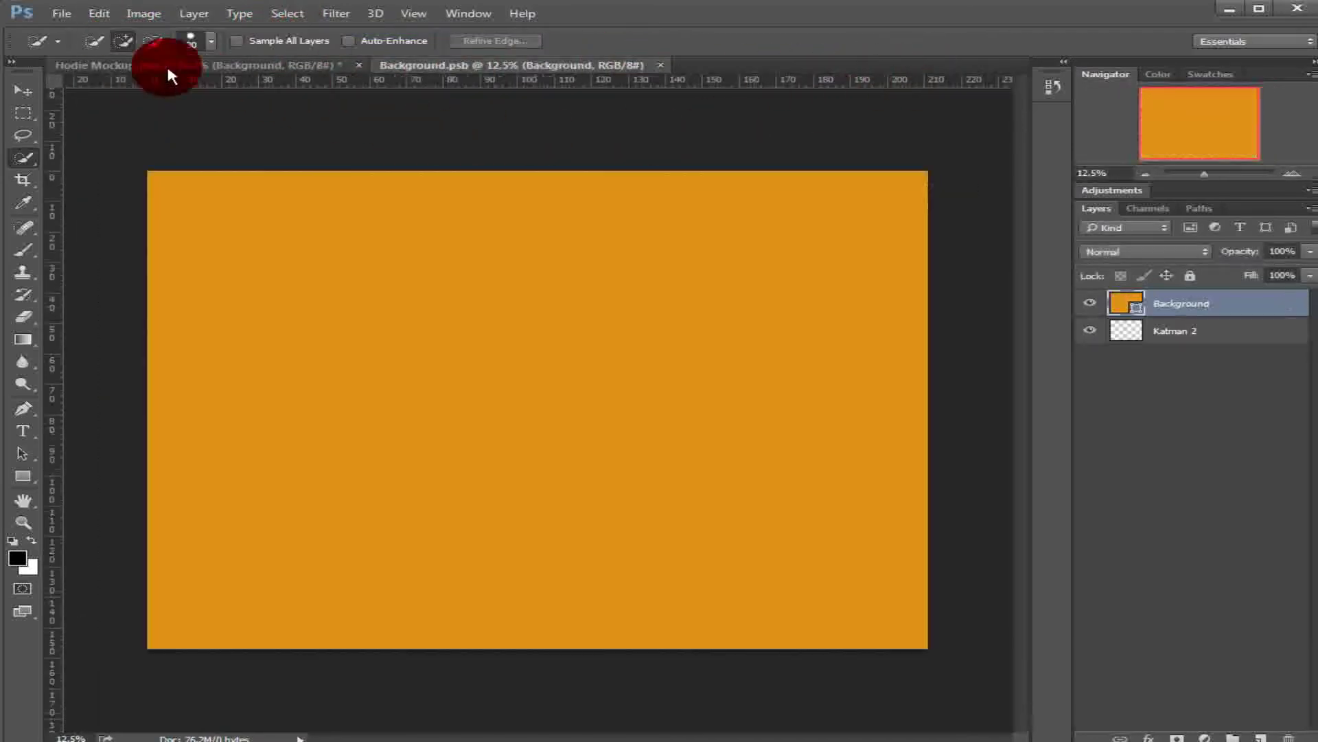
Step: Paste the wood texture into Background.psb and scale it to fill the whole canvas
left_click(101, 14)
left_click(165, 142)
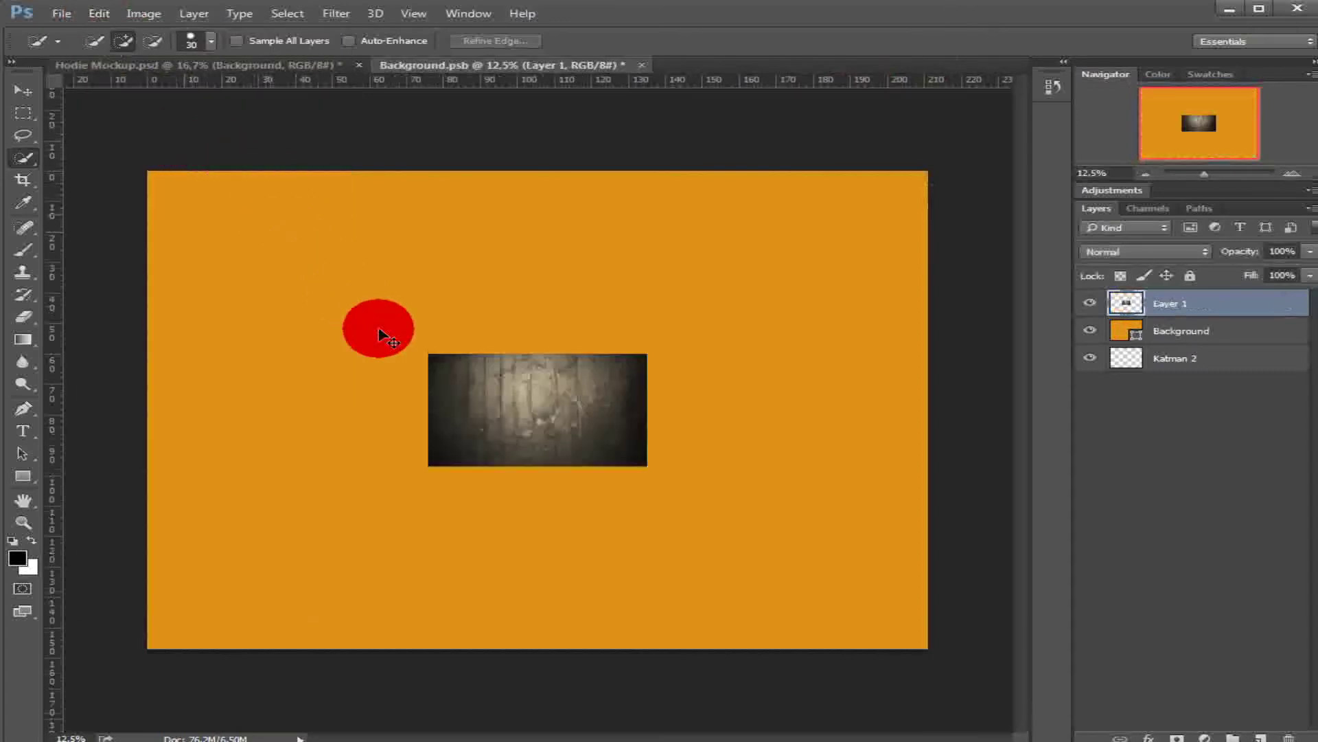
key("ctrl+t")
left_click_drag(428, 355, 147, 172)
left_click_drag(646, 465, 929, 648)
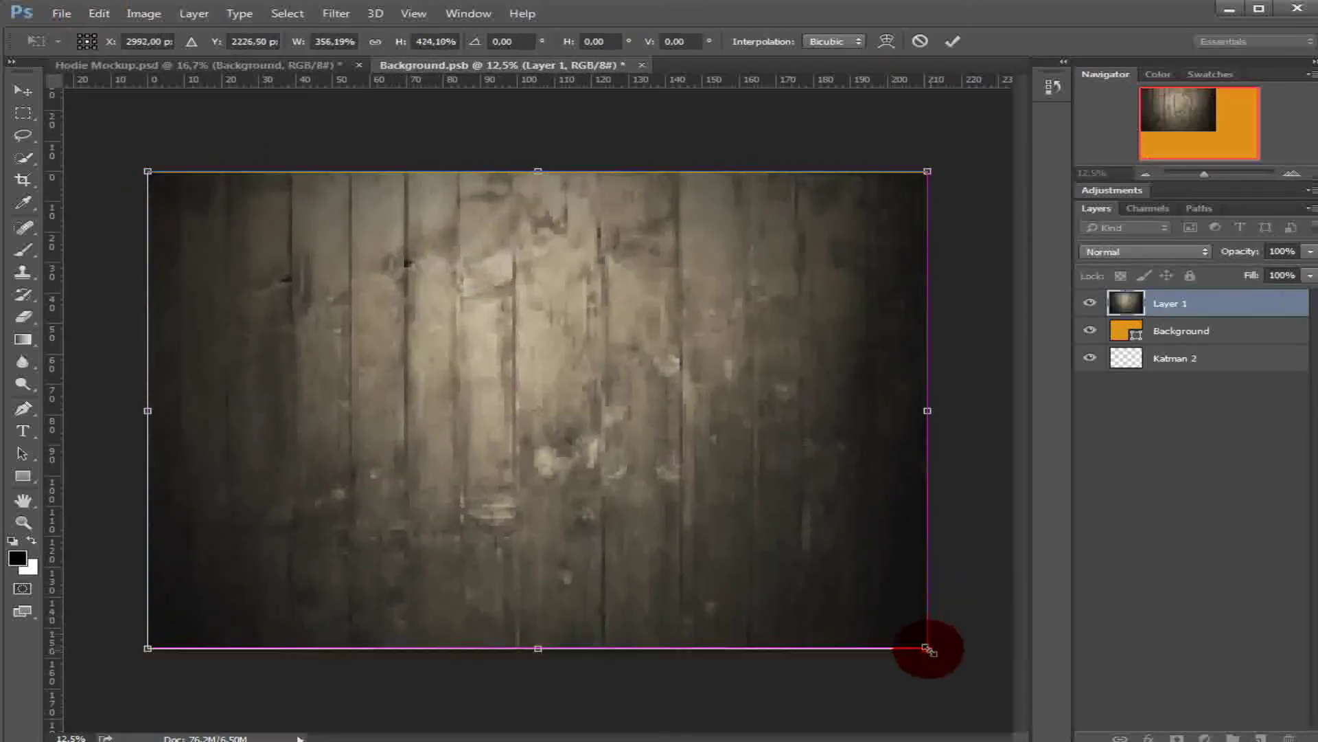
left_click(952, 41)
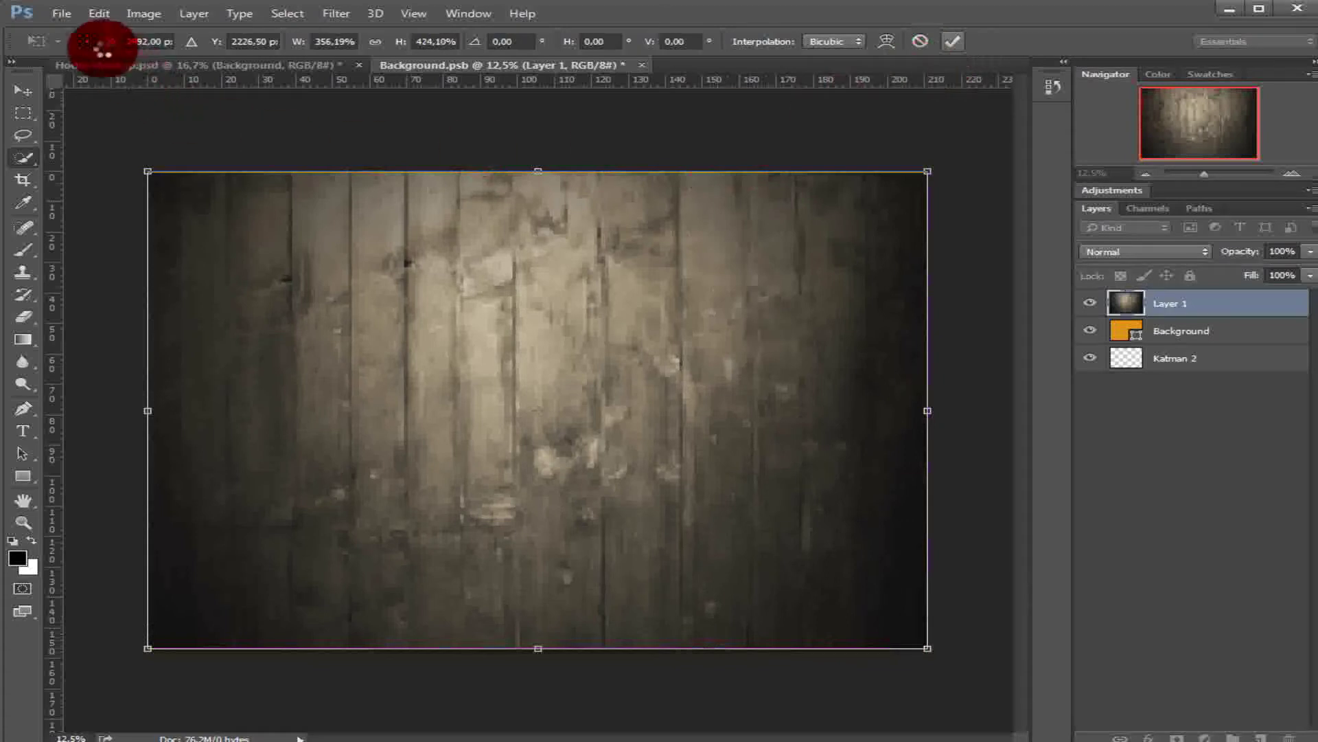
Step: Save Background.psb with the wood texture and close it to return to the hoodie mockup
left_click(62, 13)
left_click(86, 171)
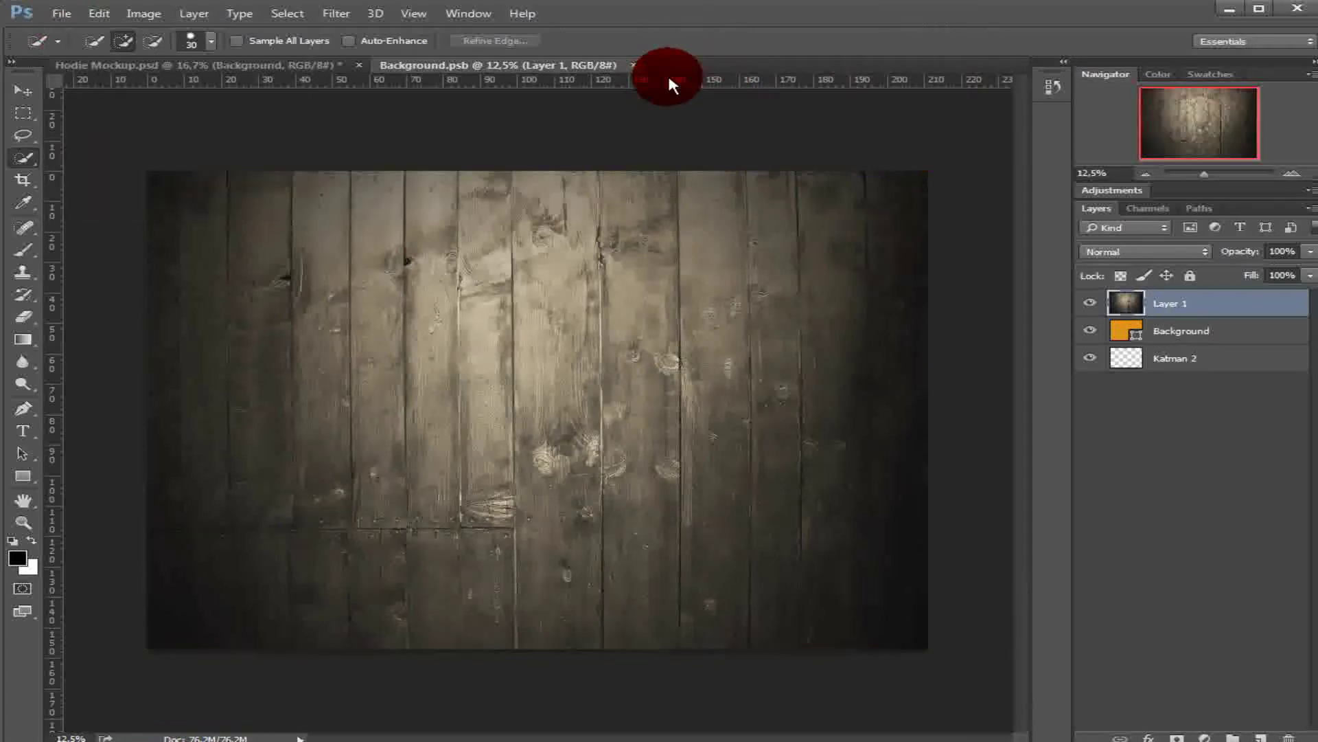
left_click(633, 66)
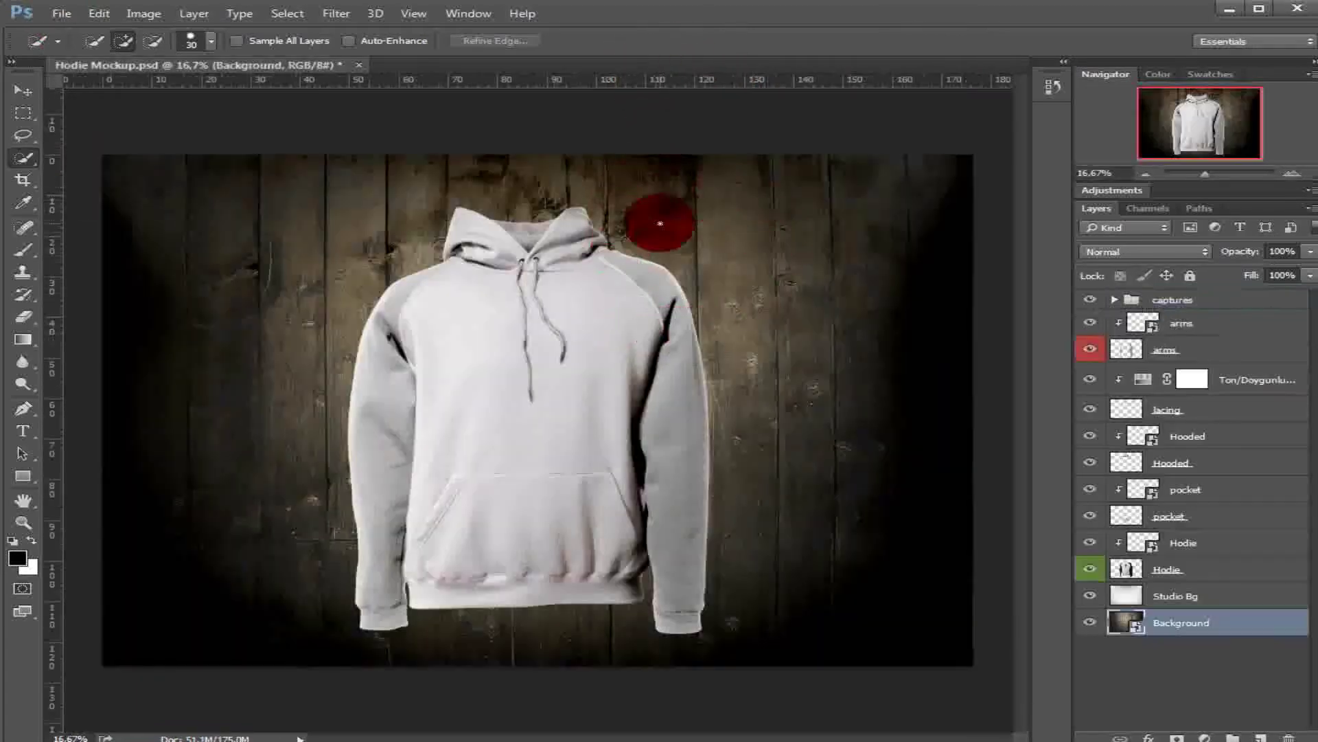
Step: Compare the mockup with and without the wood background, leaving the Background layer hidden
left_click(1090, 622)
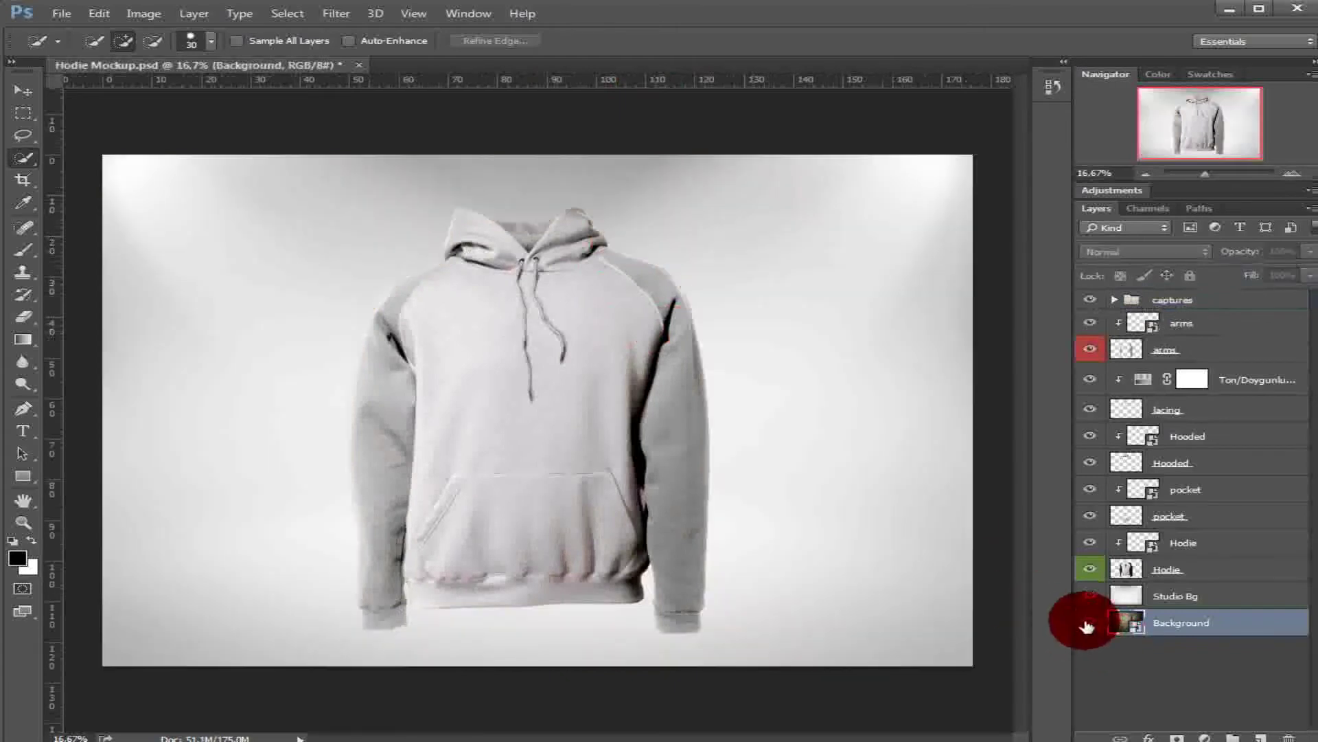
left_click(1087, 624)
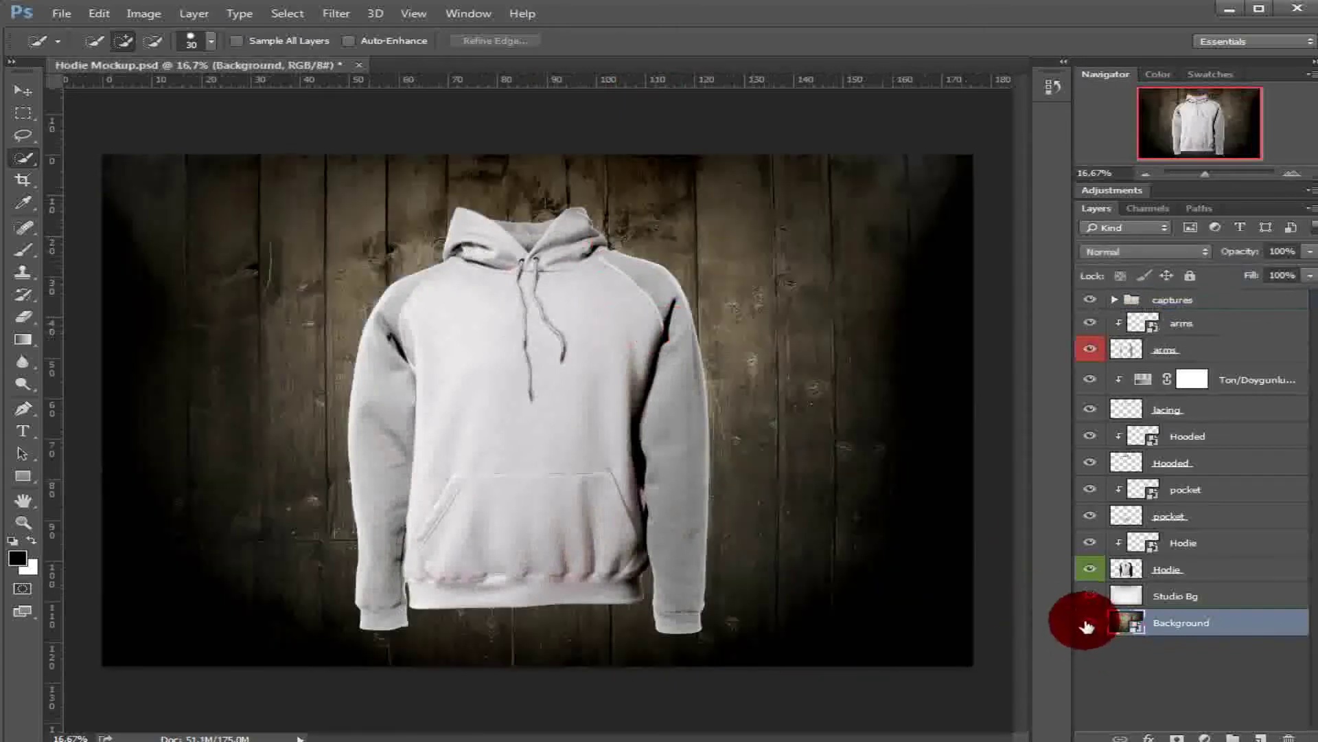
left_click(1088, 624)
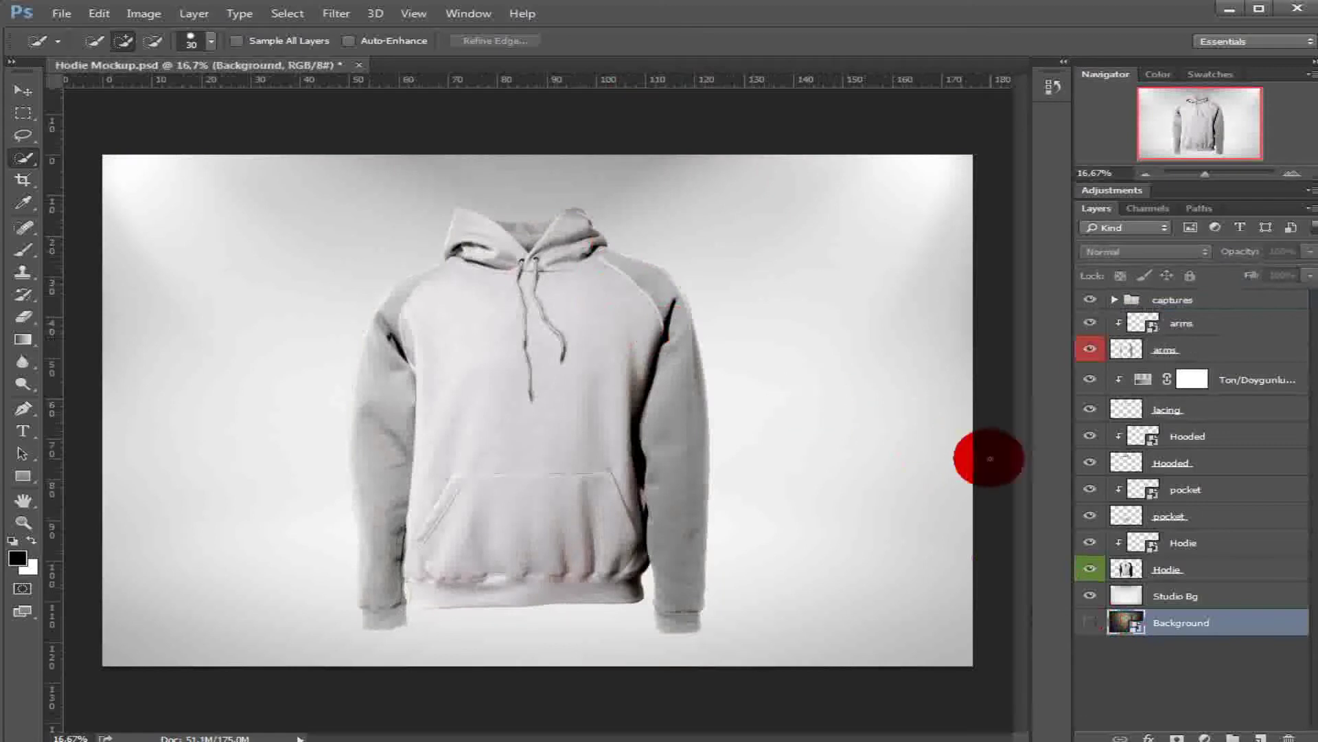
Step: Open the contents of the clipped arms smart object for editing
left_click_drag(1146, 418, 1138, 324)
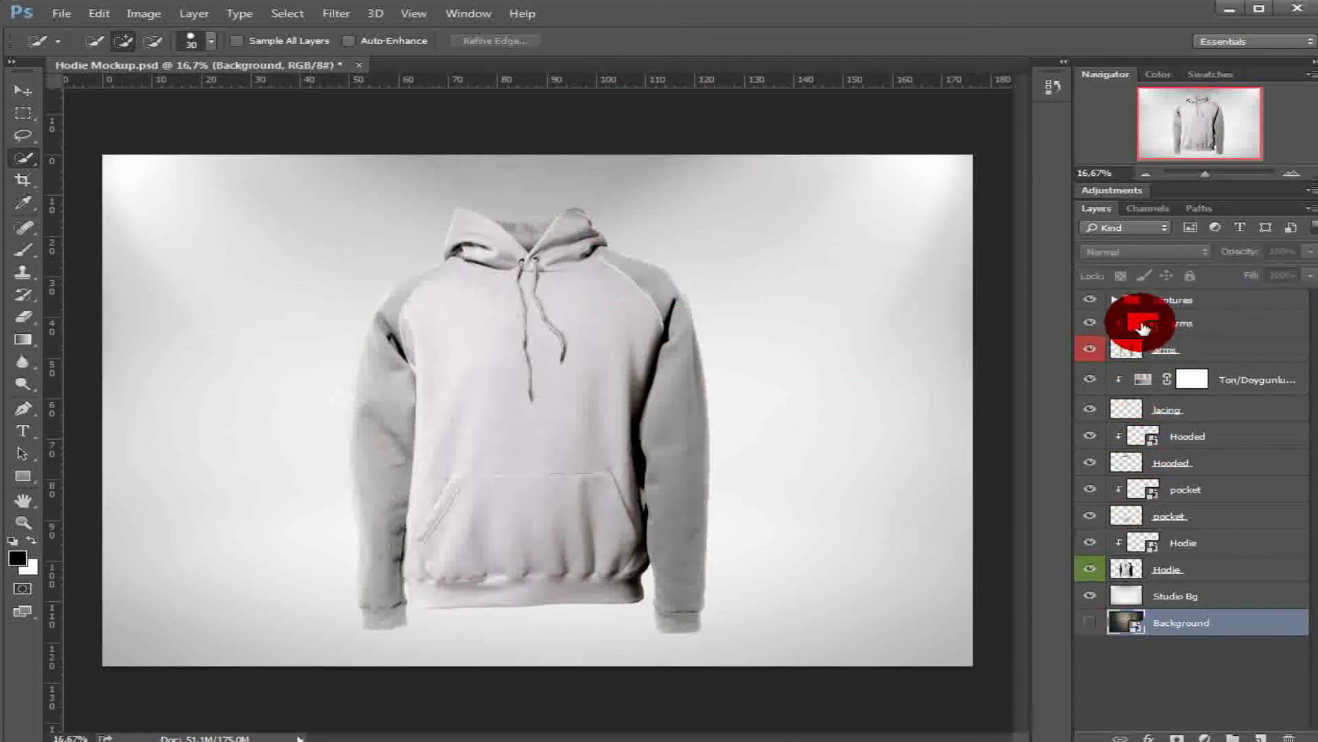
double_click(1140, 322)
left_click(315, 206)
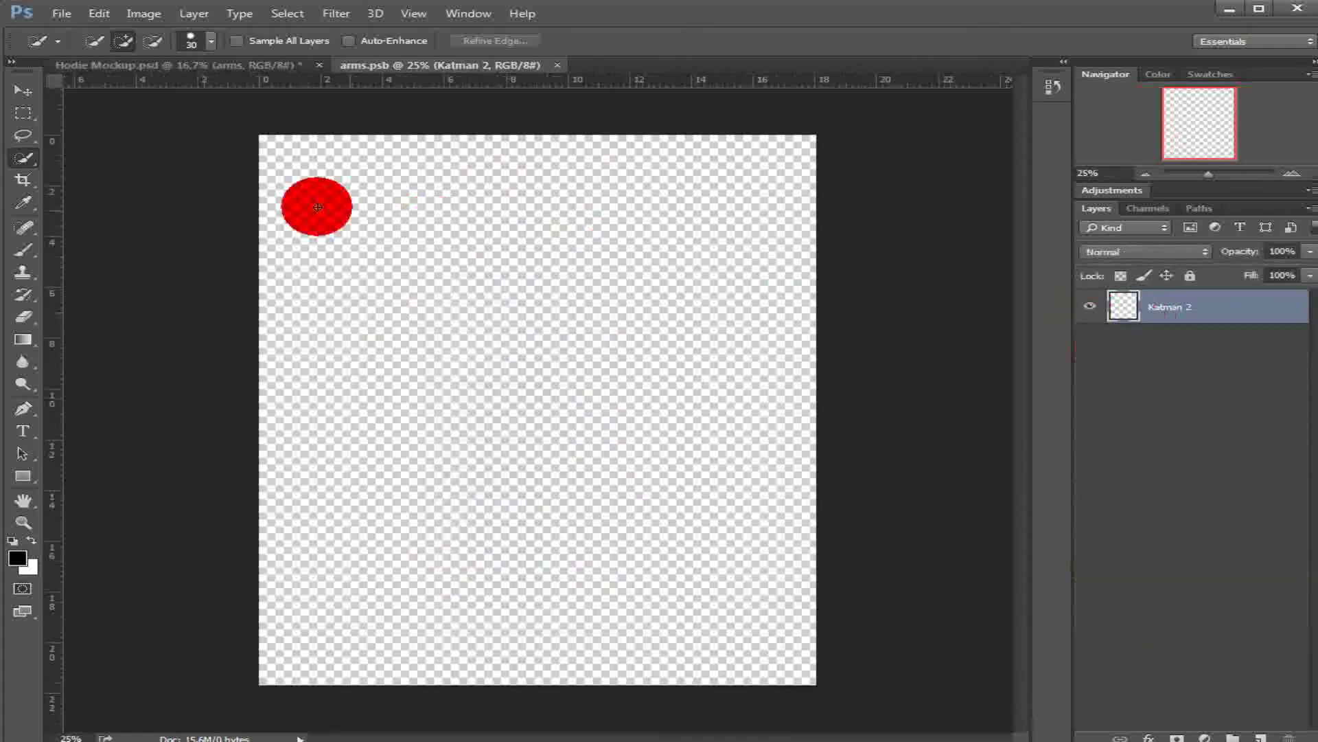
left_click(85, 47)
left_click(214, 284)
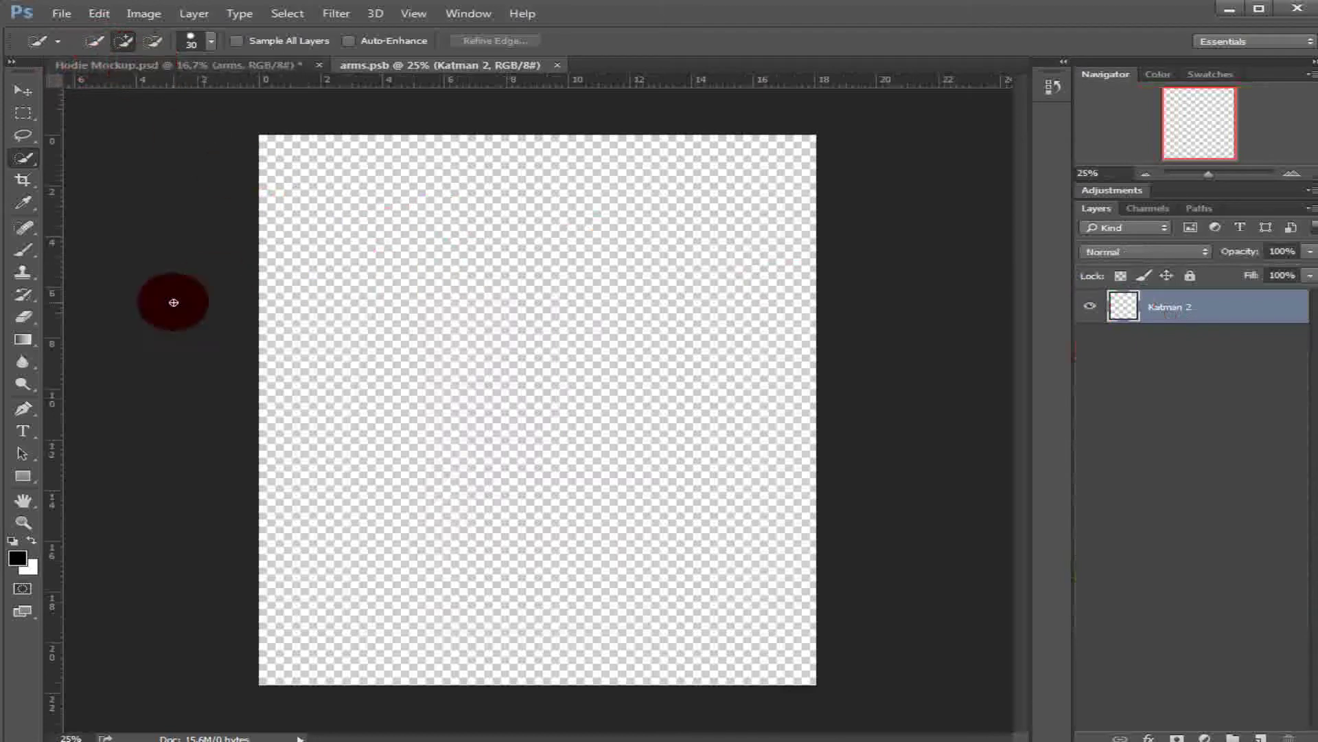
Step: Draw a rectangle shape about 2425 × 2806 px covering the whole arms canvas, and dismiss its shape properties
left_click_drag(23, 476, 103, 468)
left_click_drag(231, 114, 864, 716)
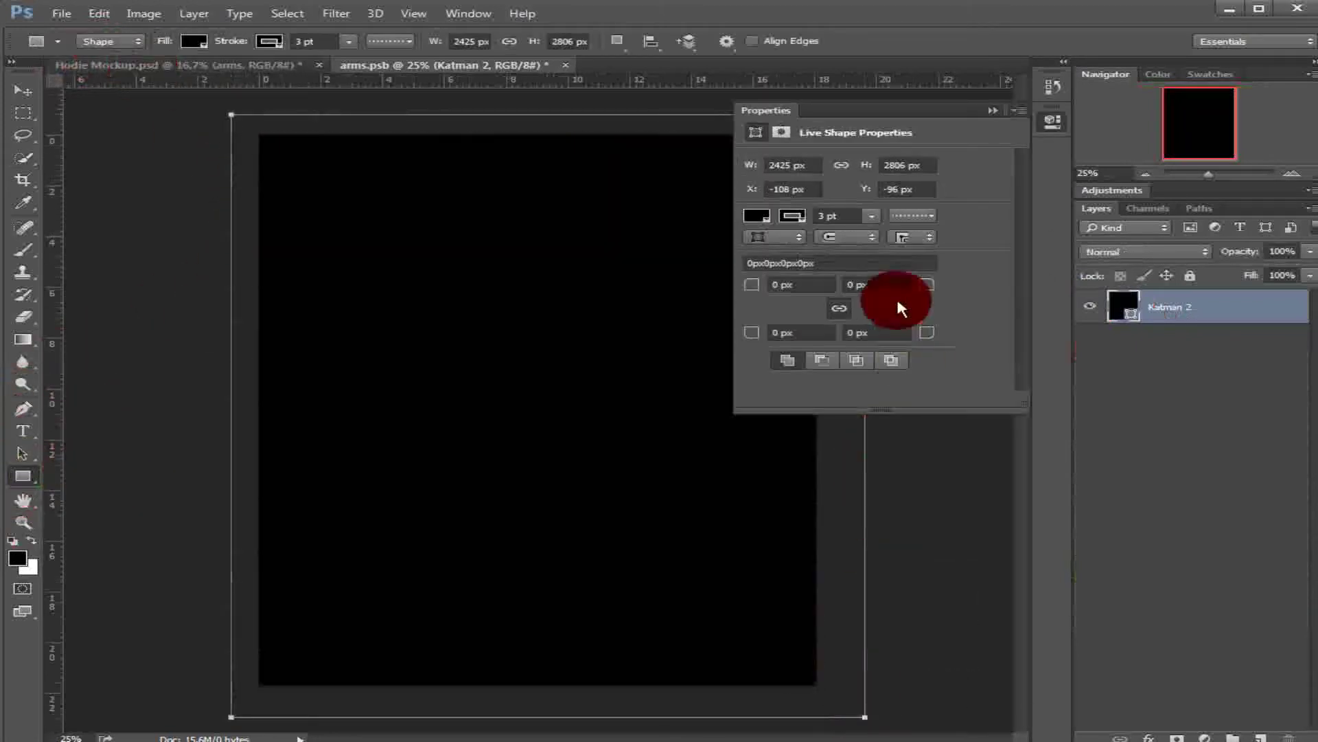
left_click(1019, 108)
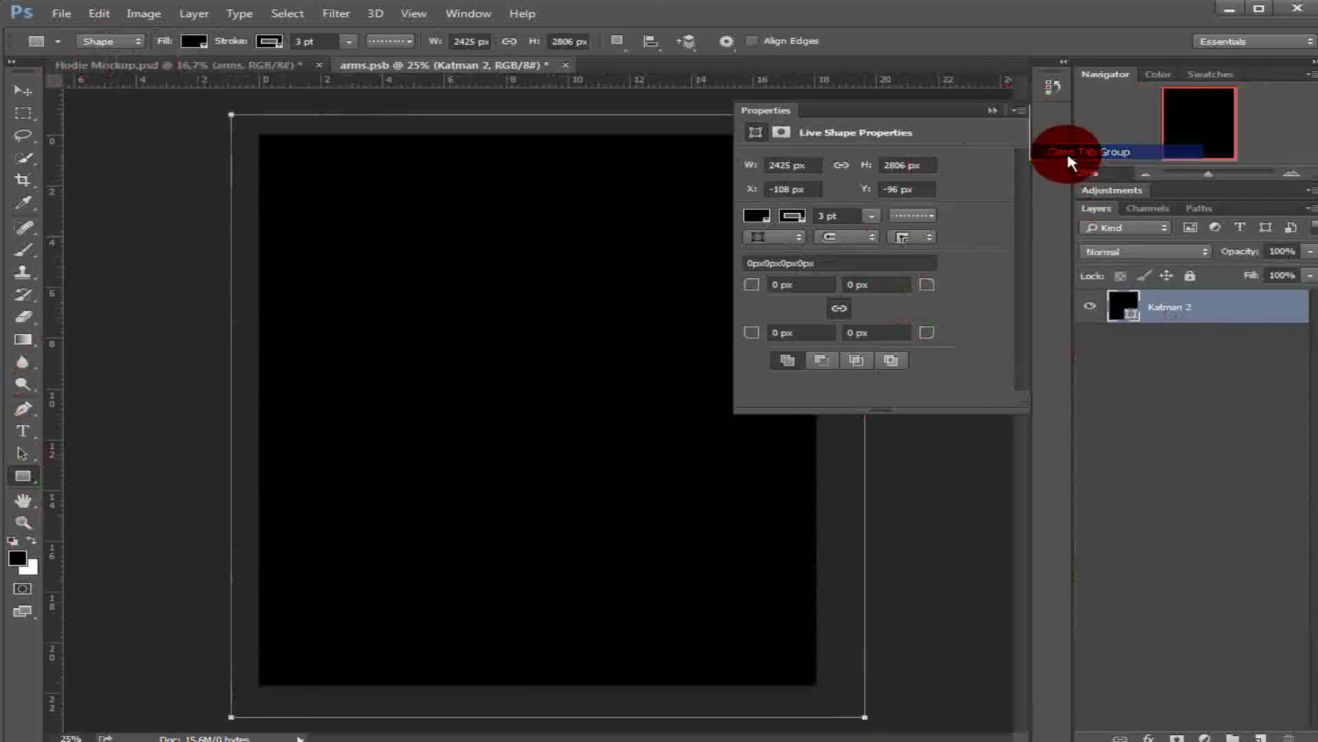
left_click(1066, 151)
Step: Set the rectangle's fill colour to the red ed5656
double_click(1129, 304)
left_click(918, 241)
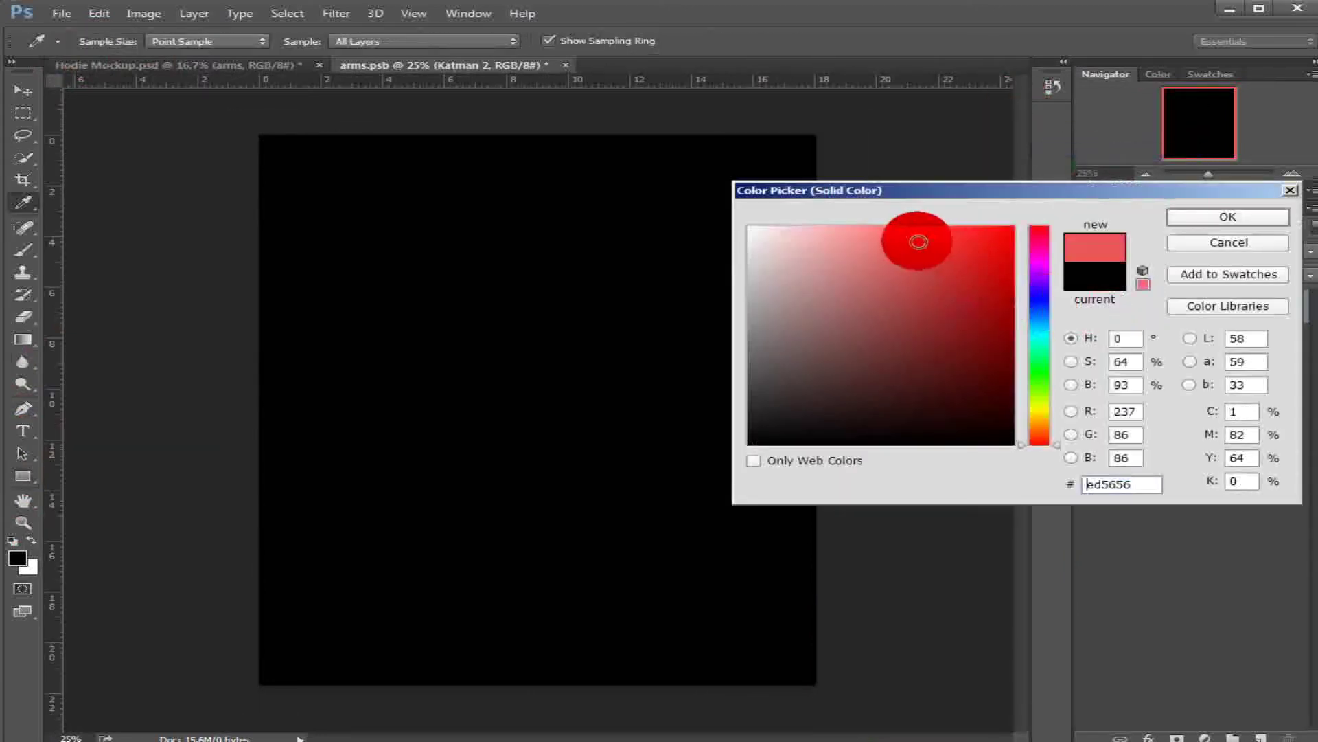
left_click(1213, 227)
Step: Save arms.psb and close it to apply the red sleeves to the hoodie mockup
left_click(69, 14)
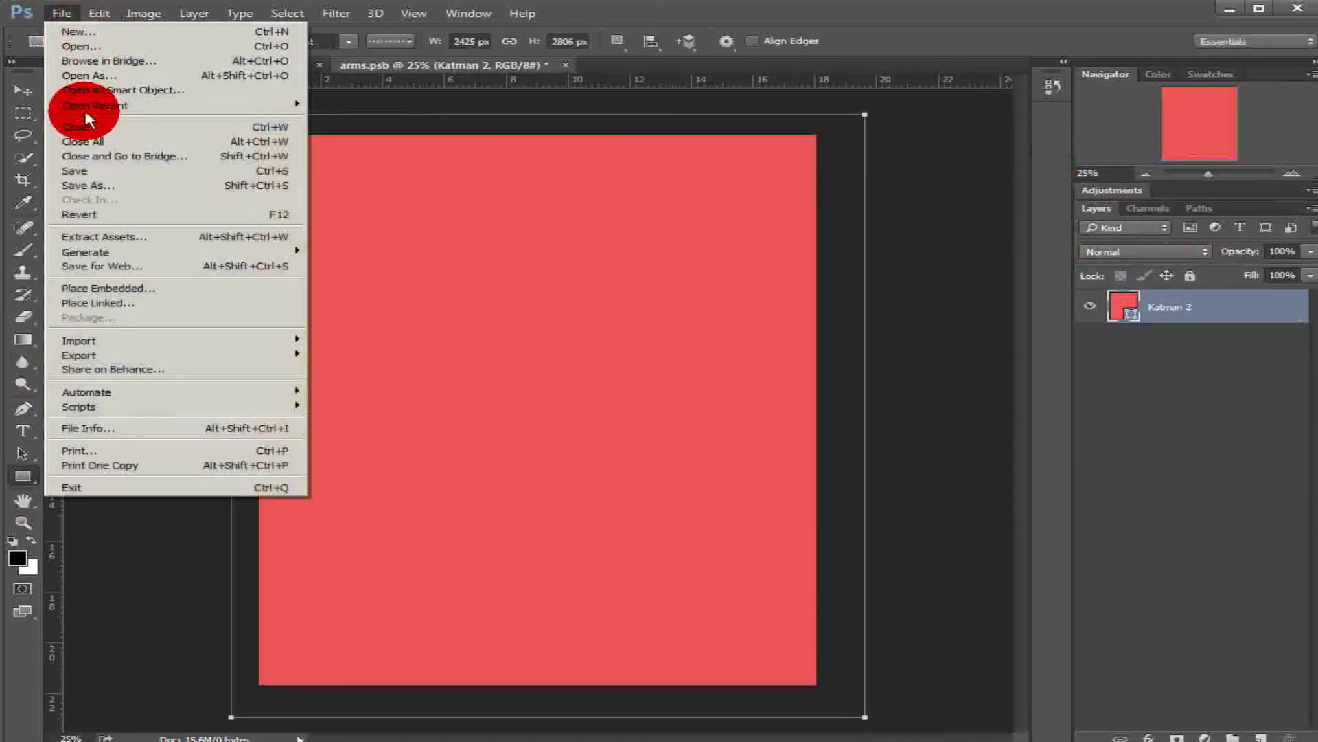
left_click(87, 170)
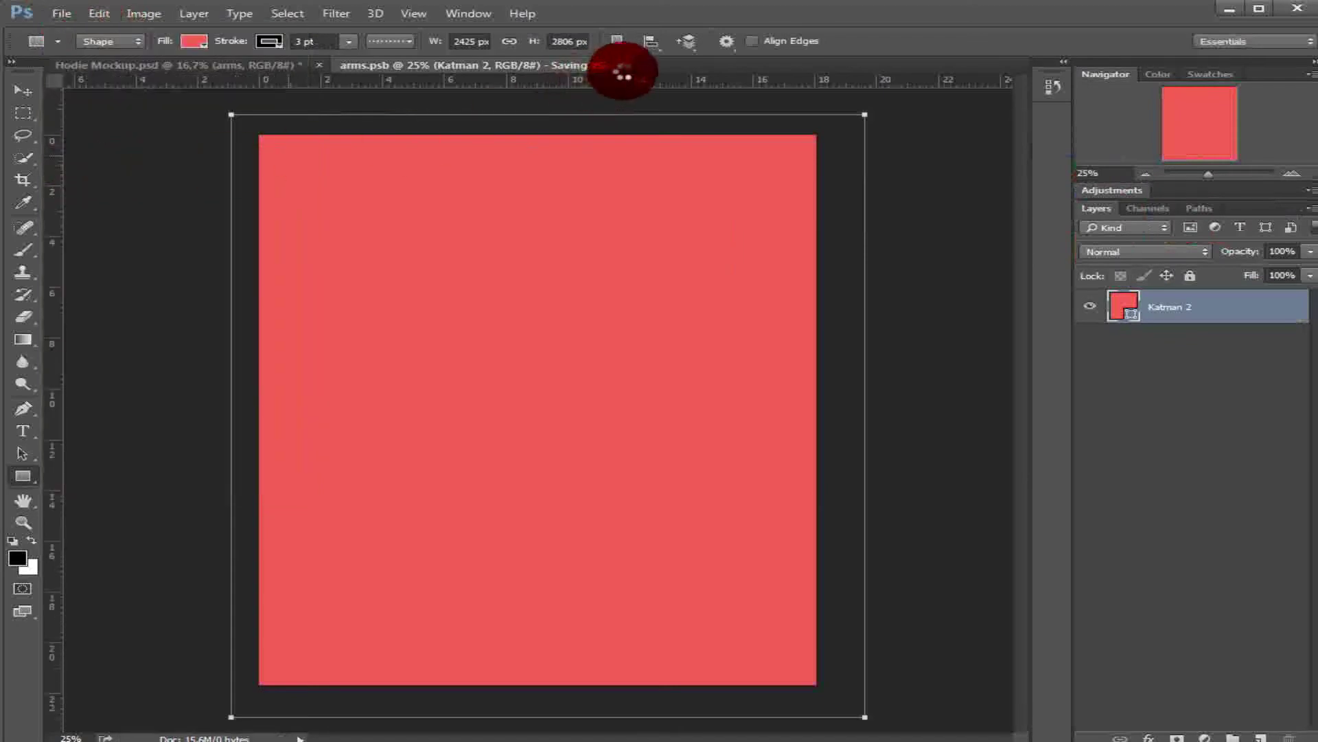
left_click(557, 64)
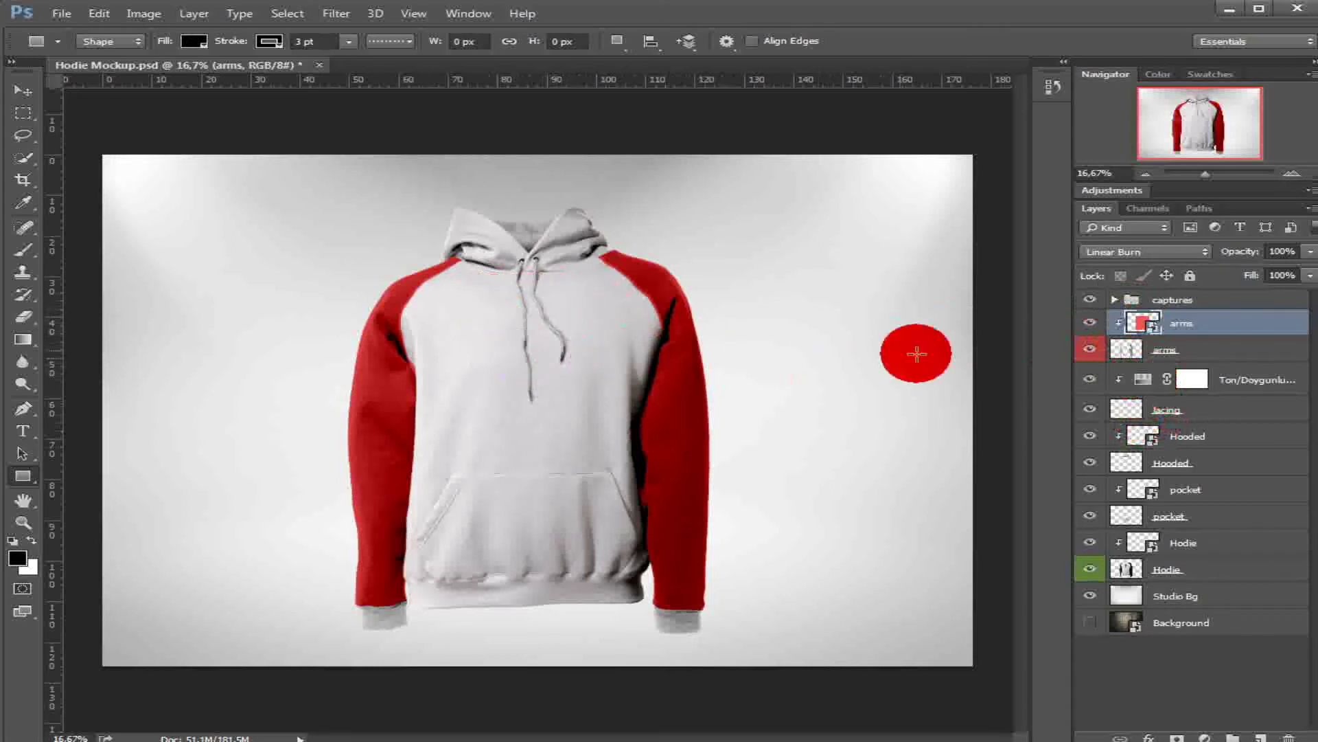
Step: Recolour the lacing red by setting its Hue/Saturation adjustment to hue 6, saturation 74 and lightness -49, and dismiss the properties
double_click(1143, 382)
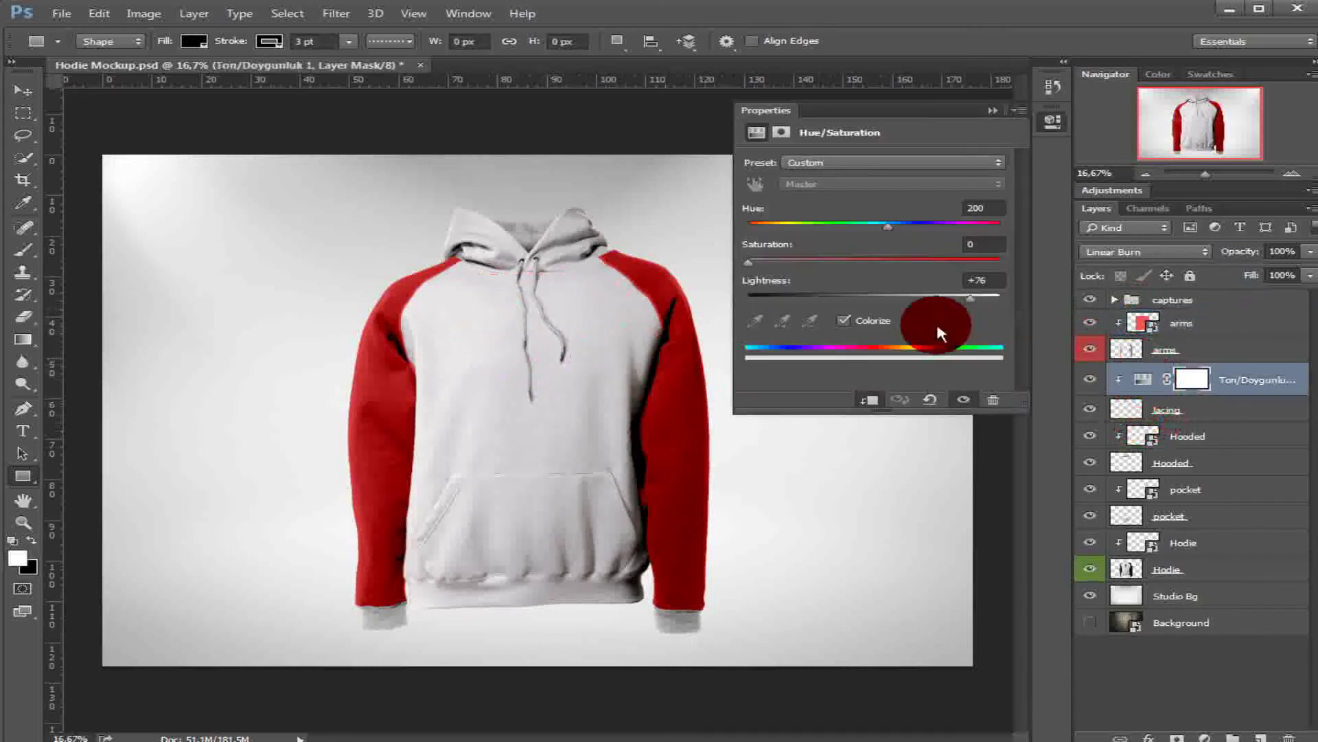
left_click_drag(832, 263, 874, 301)
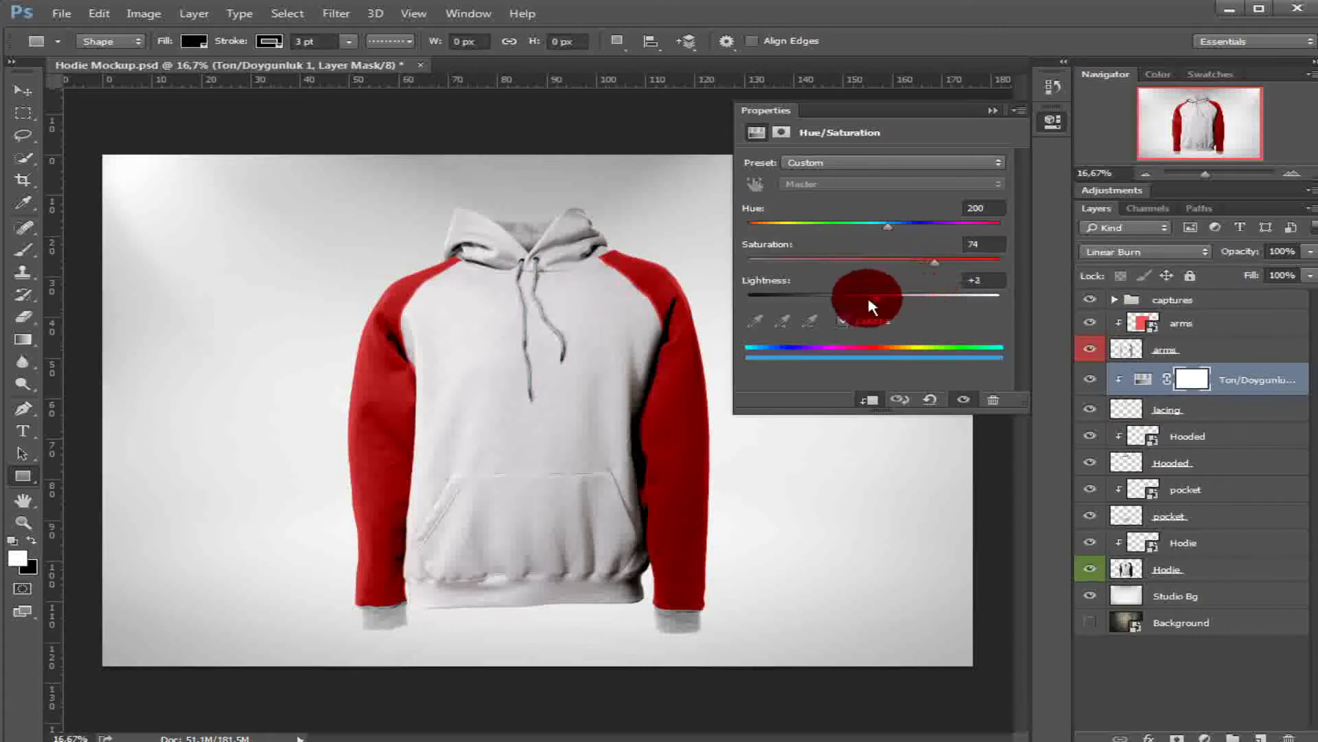
left_click_drag(891, 233, 789, 231)
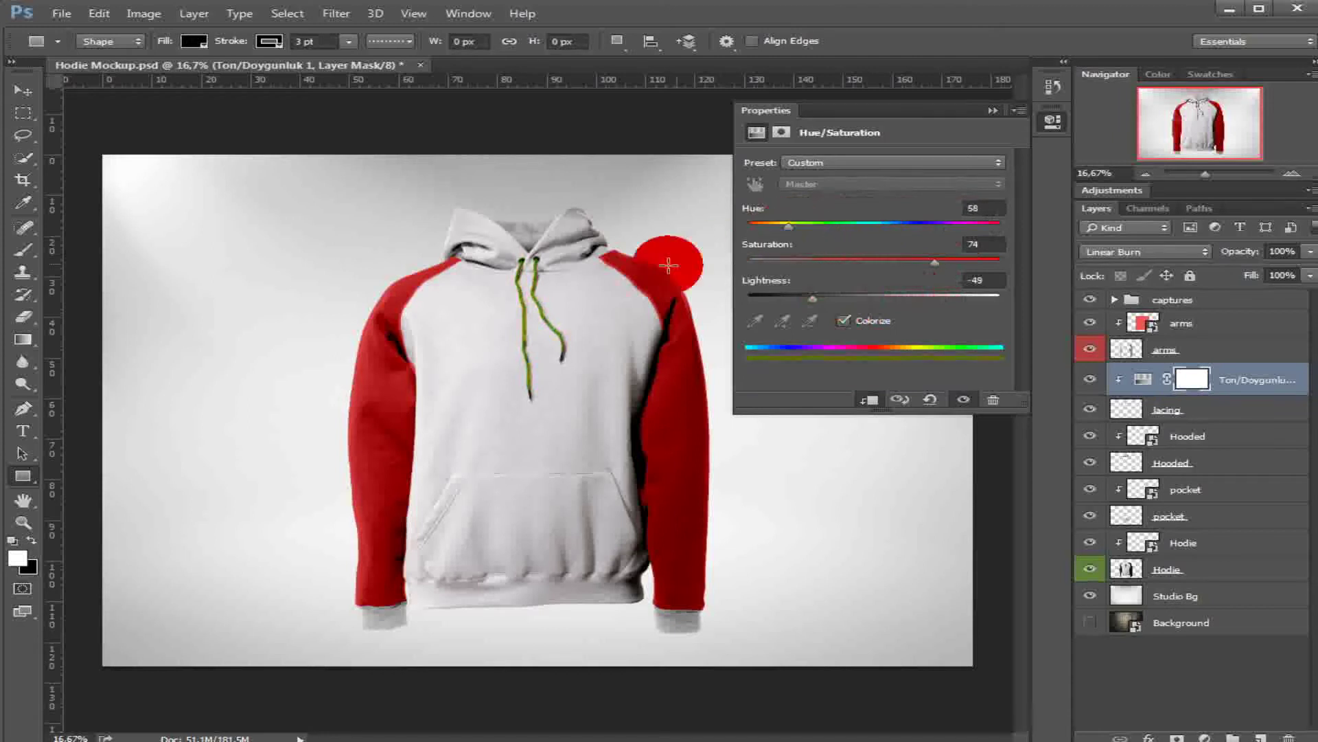
left_click_drag(783, 228, 752, 230)
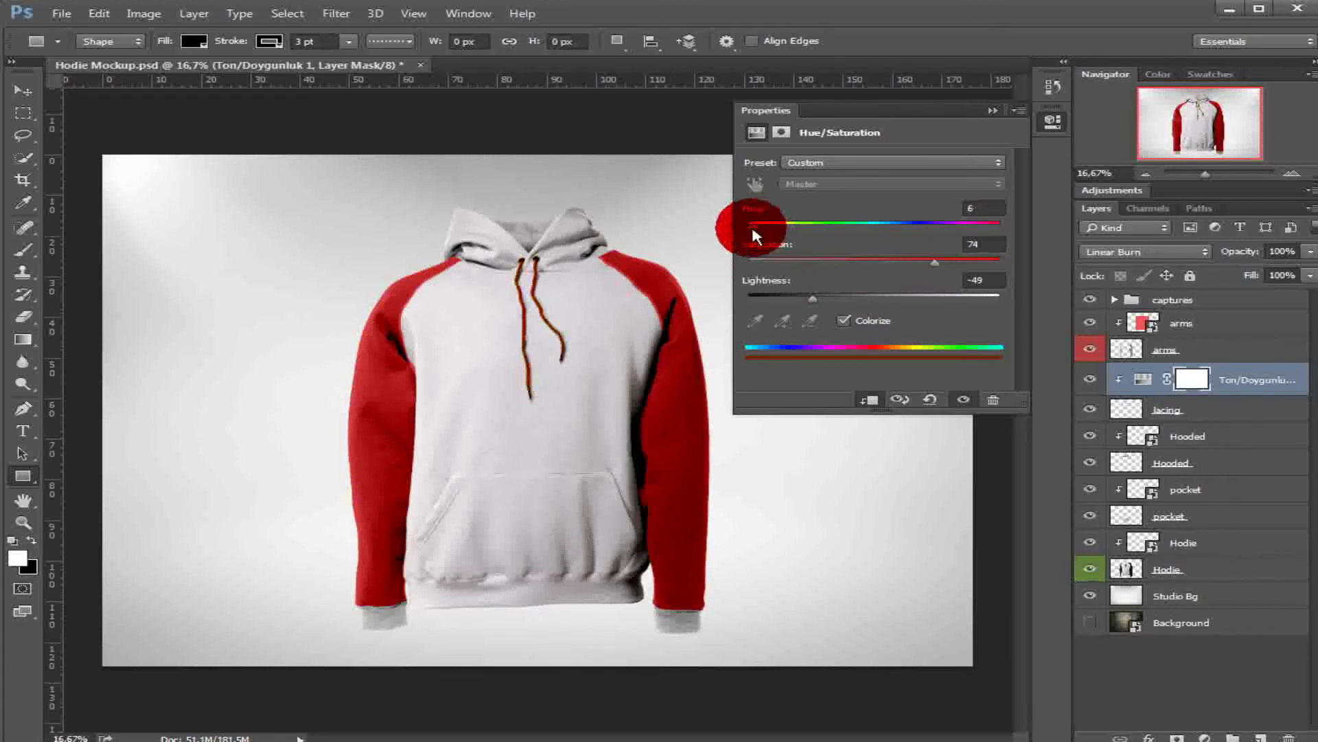
left_click(1022, 108)
left_click(1061, 235)
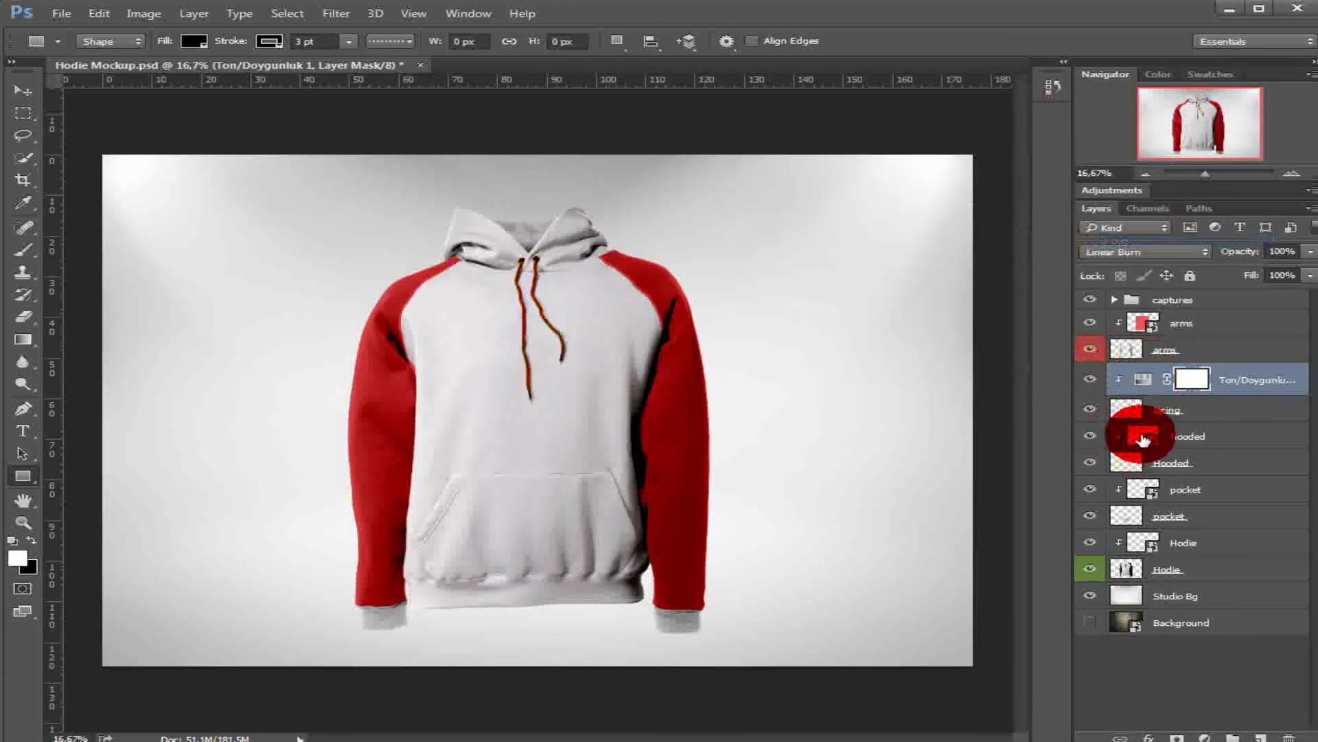
Step: Open the clipped Hooded smart object and draw a rectangle about 1076 × 556 px covering its canvas, and dismiss the shape properties
left_click(1132, 443)
double_click(1144, 442)
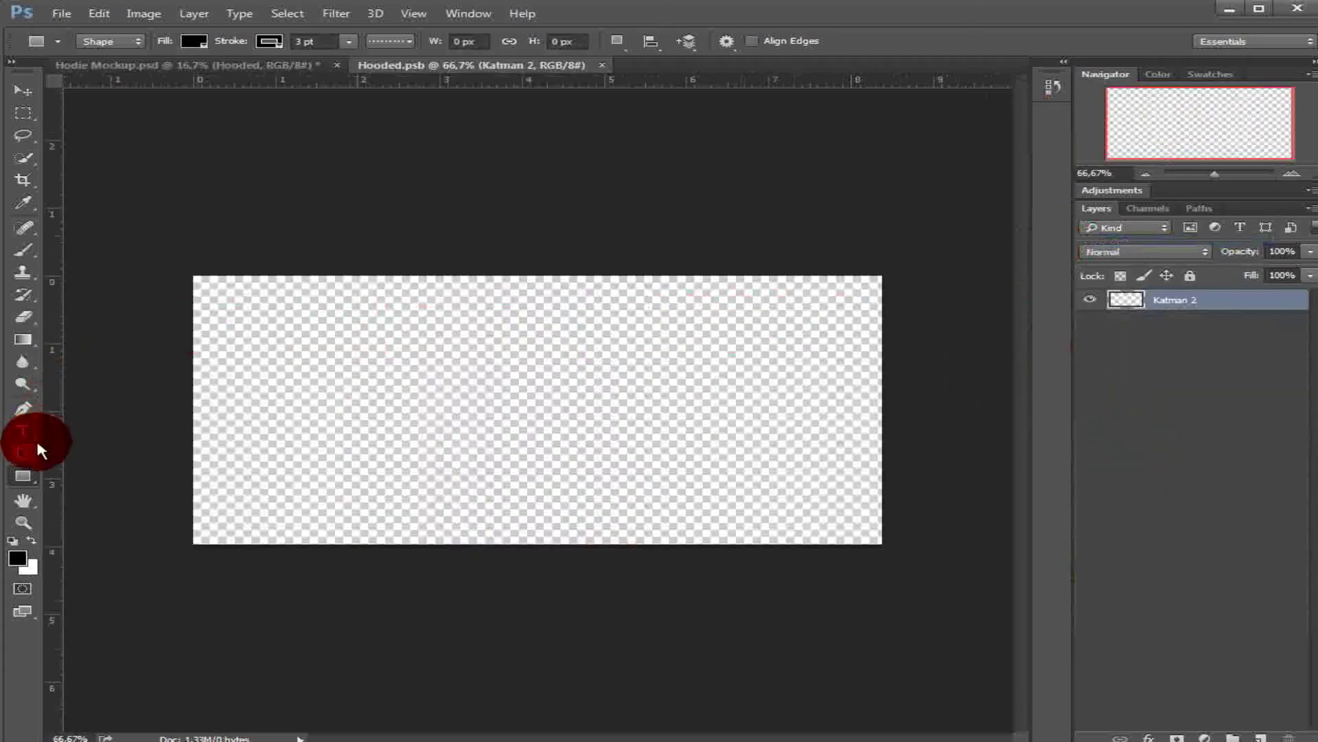
left_click(23, 475)
left_click(89, 472)
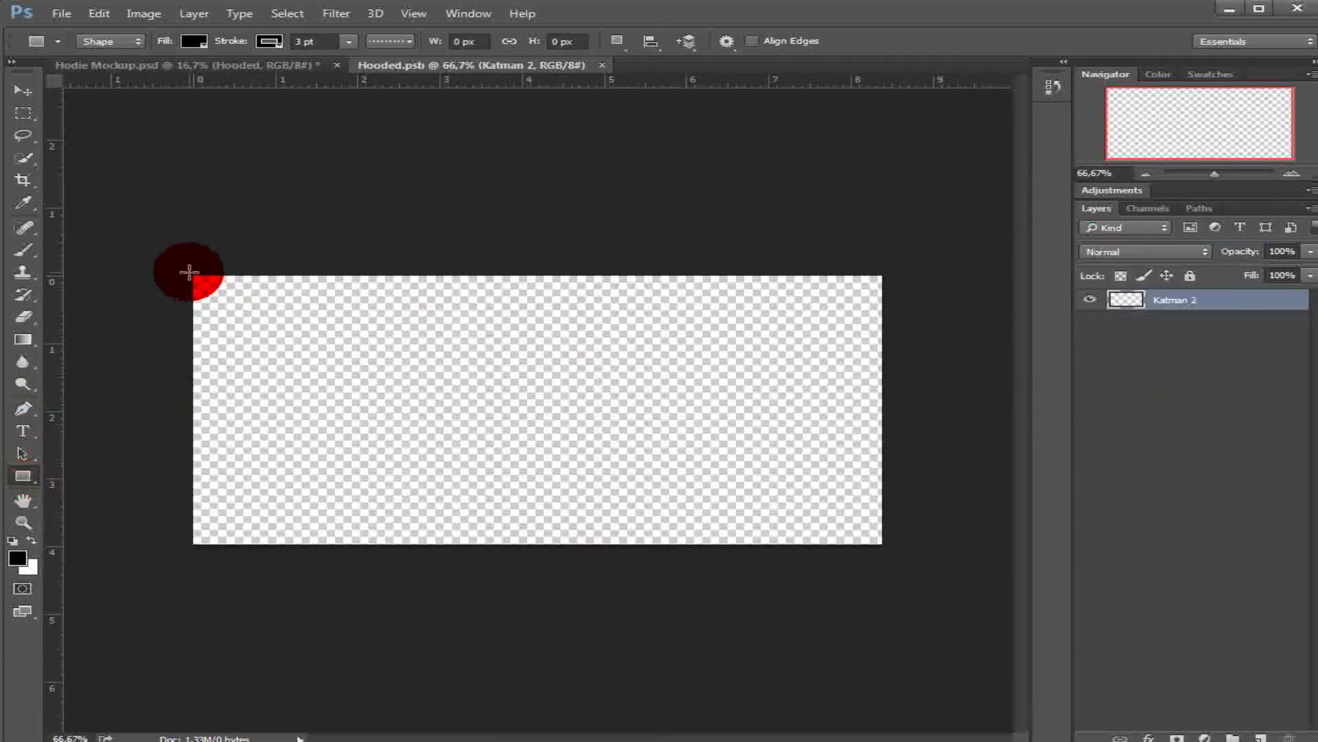
left_click_drag(174, 261, 923, 581)
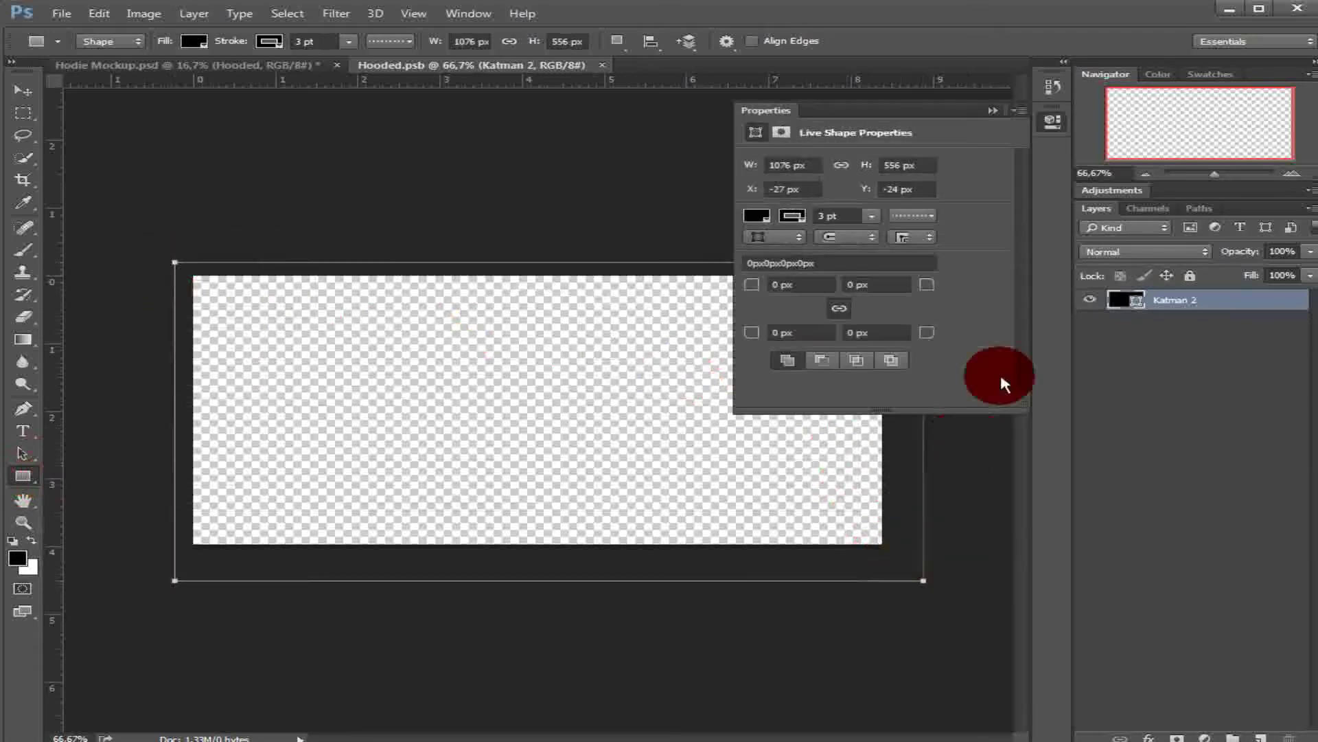
left_click(1019, 110)
left_click(1092, 152)
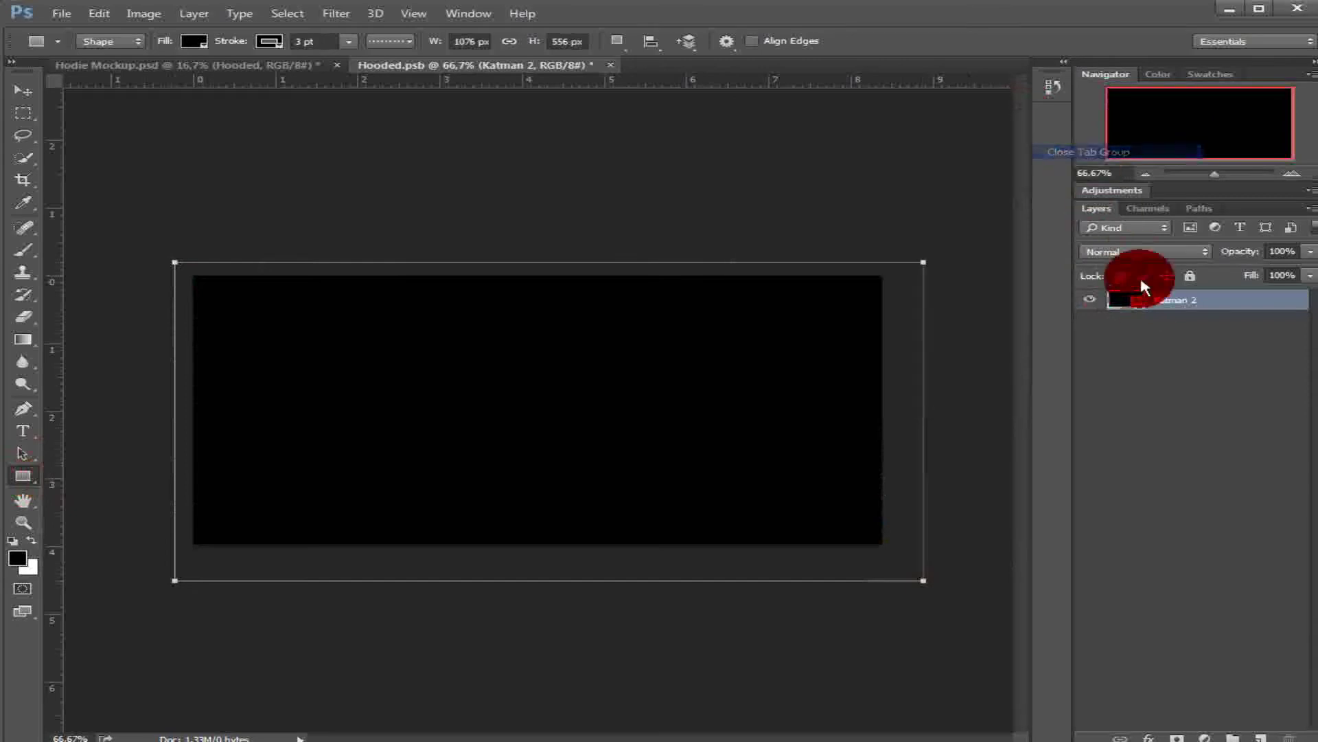
Step: Set the hood rectangle's fill colour to a light red similar to the arms
double_click(1126, 299)
left_click_drag(959, 267, 915, 233)
left_click(1227, 217)
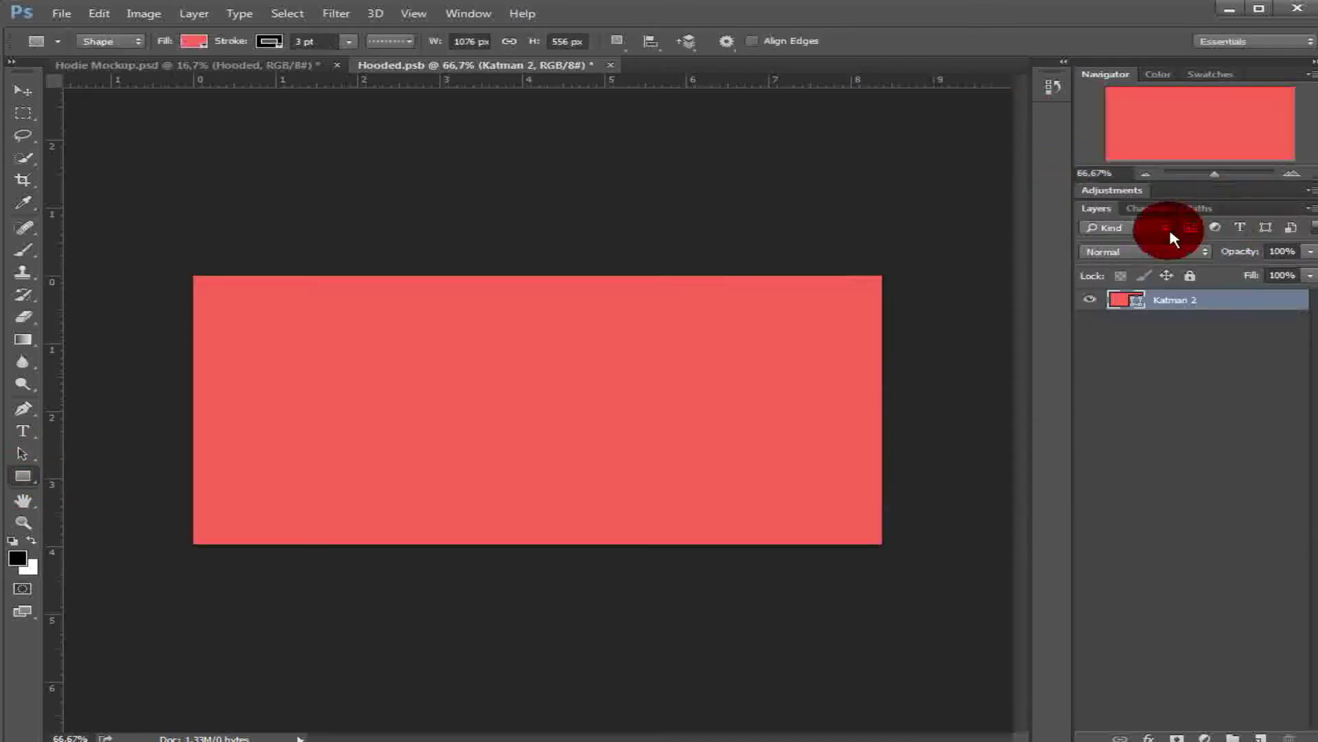
Step: Save Hooded.psb and close it to apply the red hood to the hoodie mockup
left_click(62, 14)
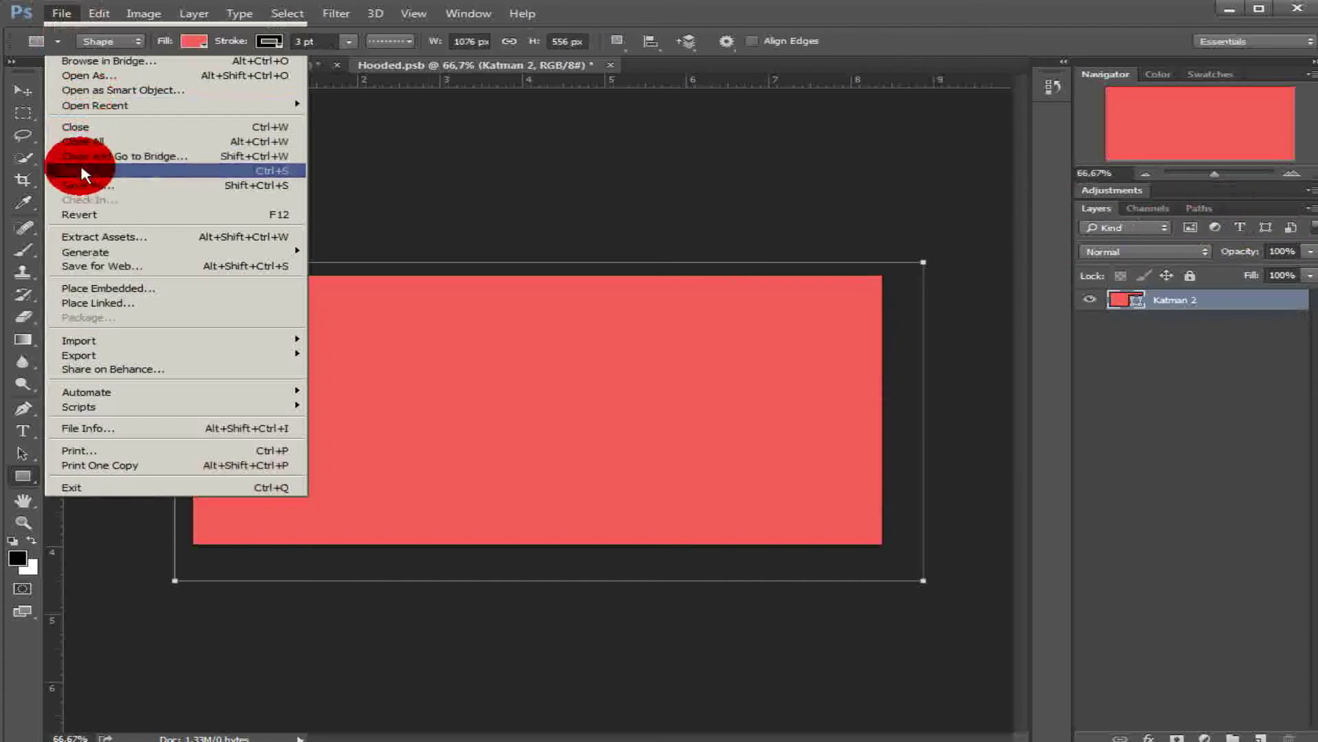
left_click(81, 172)
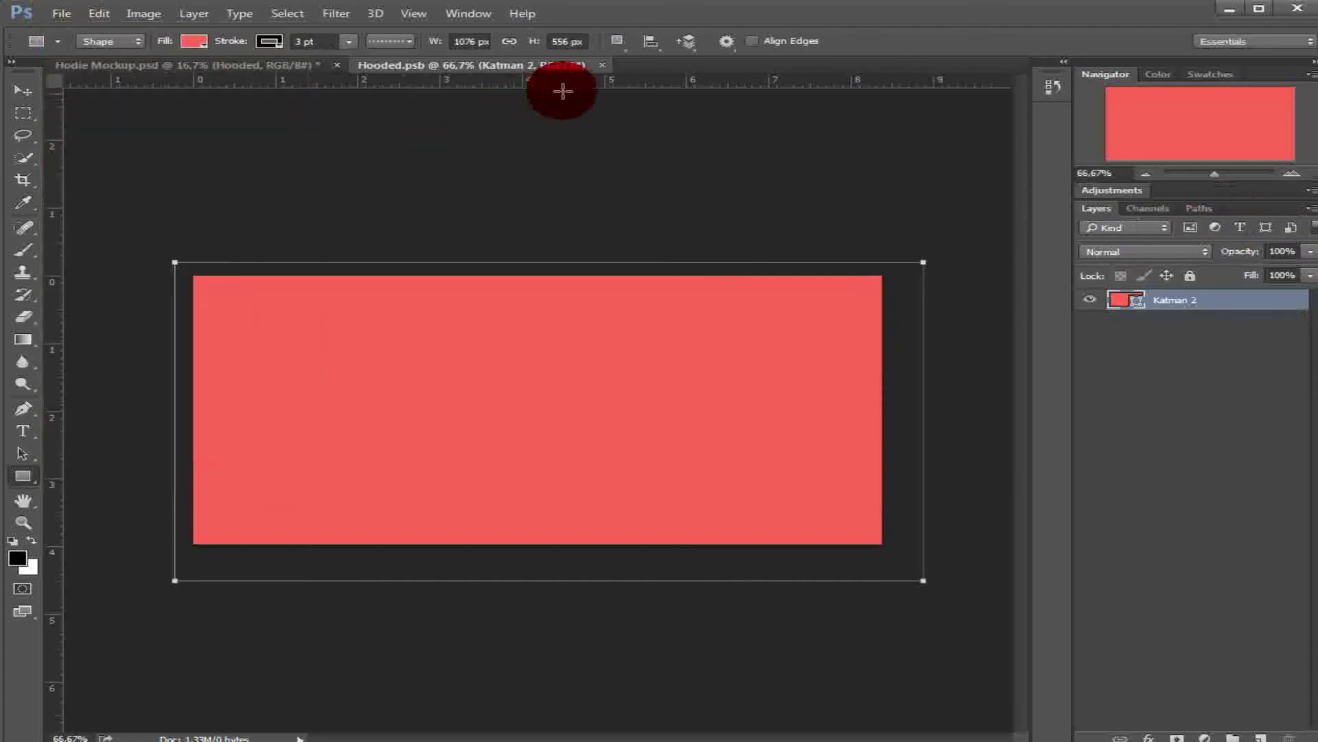
left_click(603, 65)
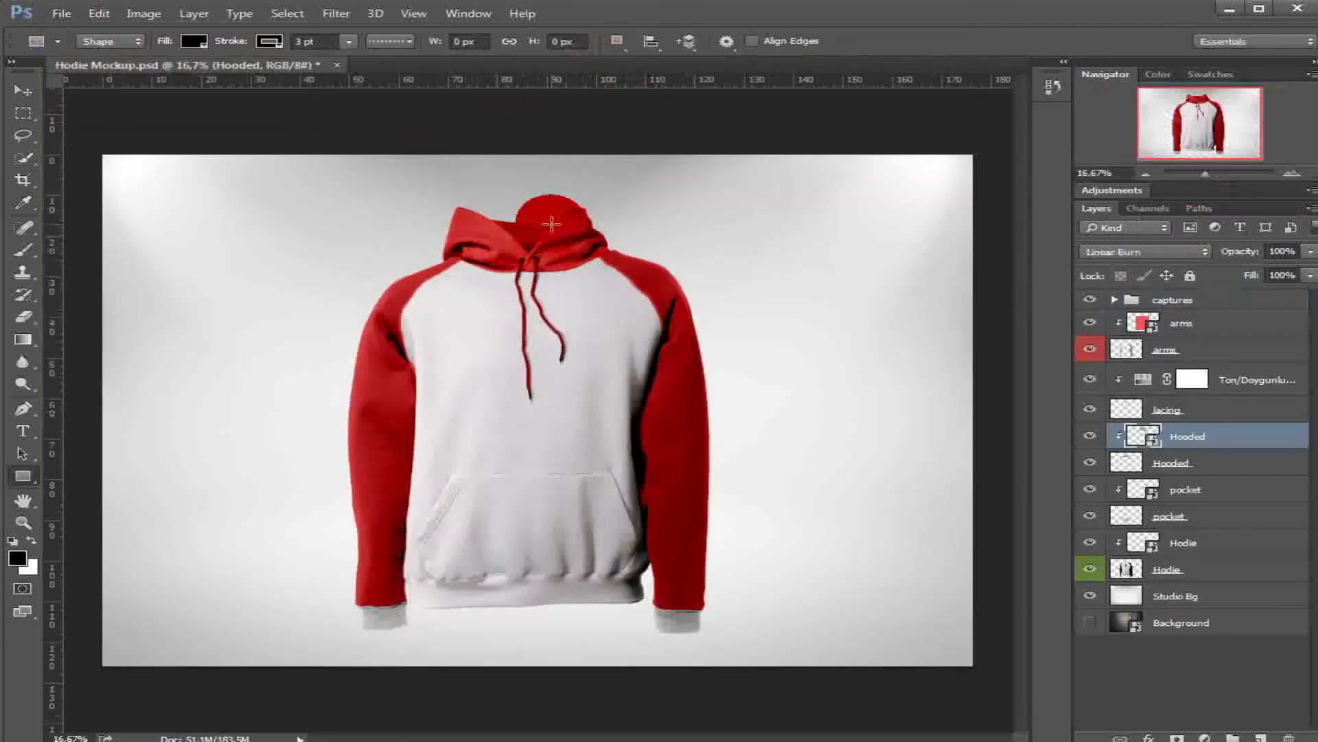
Step: Open the clipped pocket smart object and draw a rectangle about 1520 × 892 px covering its whole canvas
left_click_drag(1180, 543, 1142, 490)
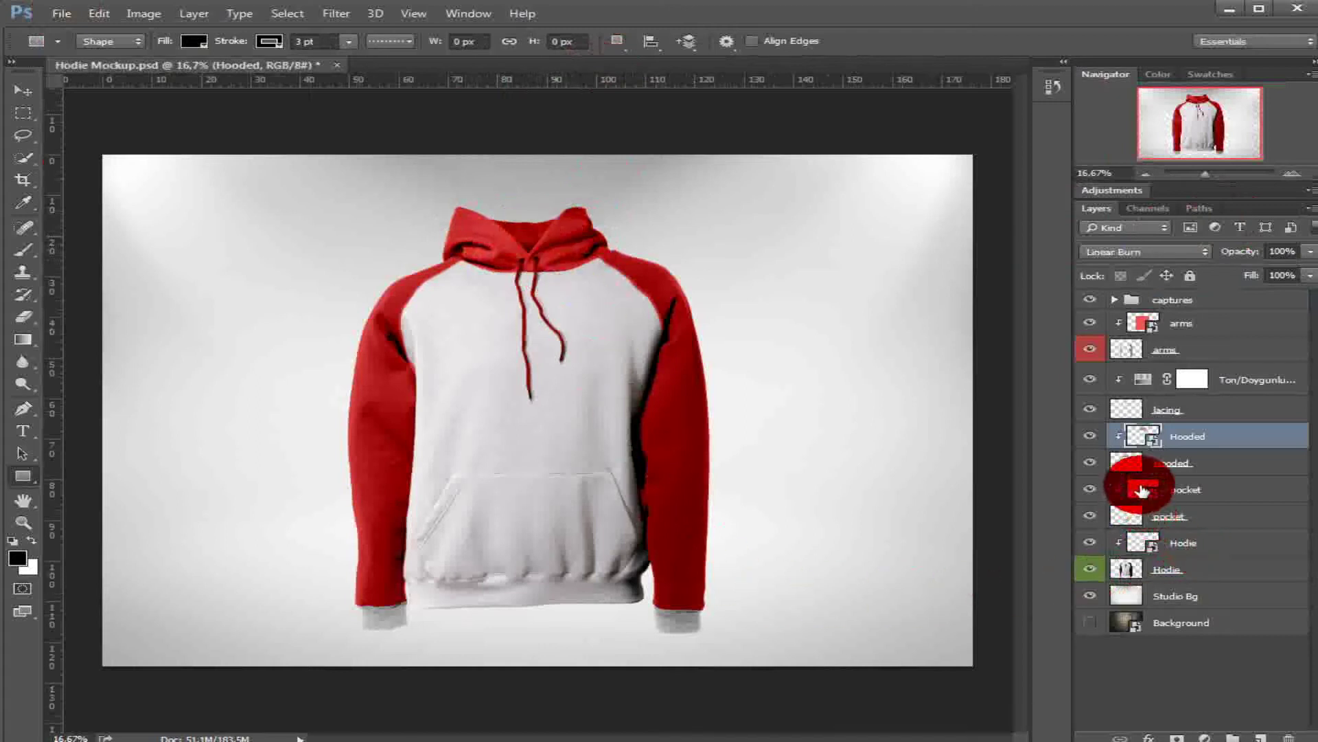
double_click(1144, 491)
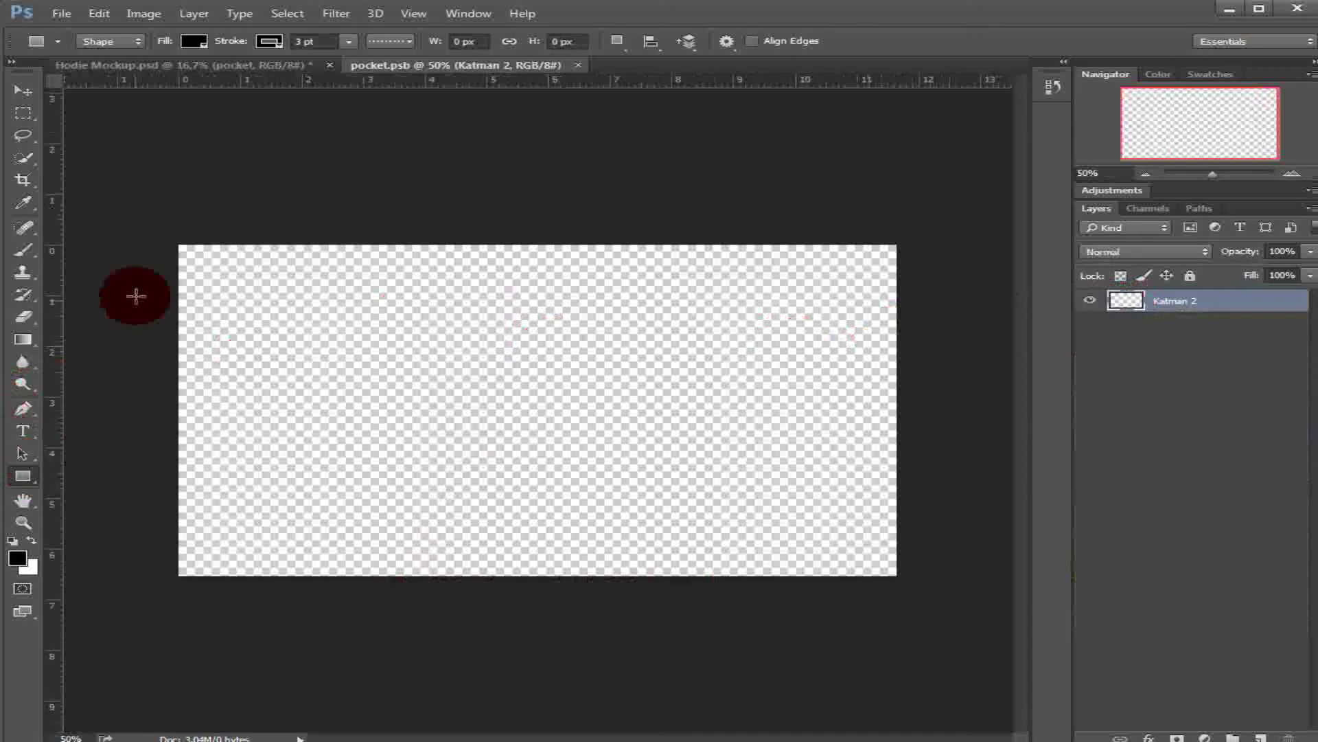
left_click_drag(141, 220, 934, 601)
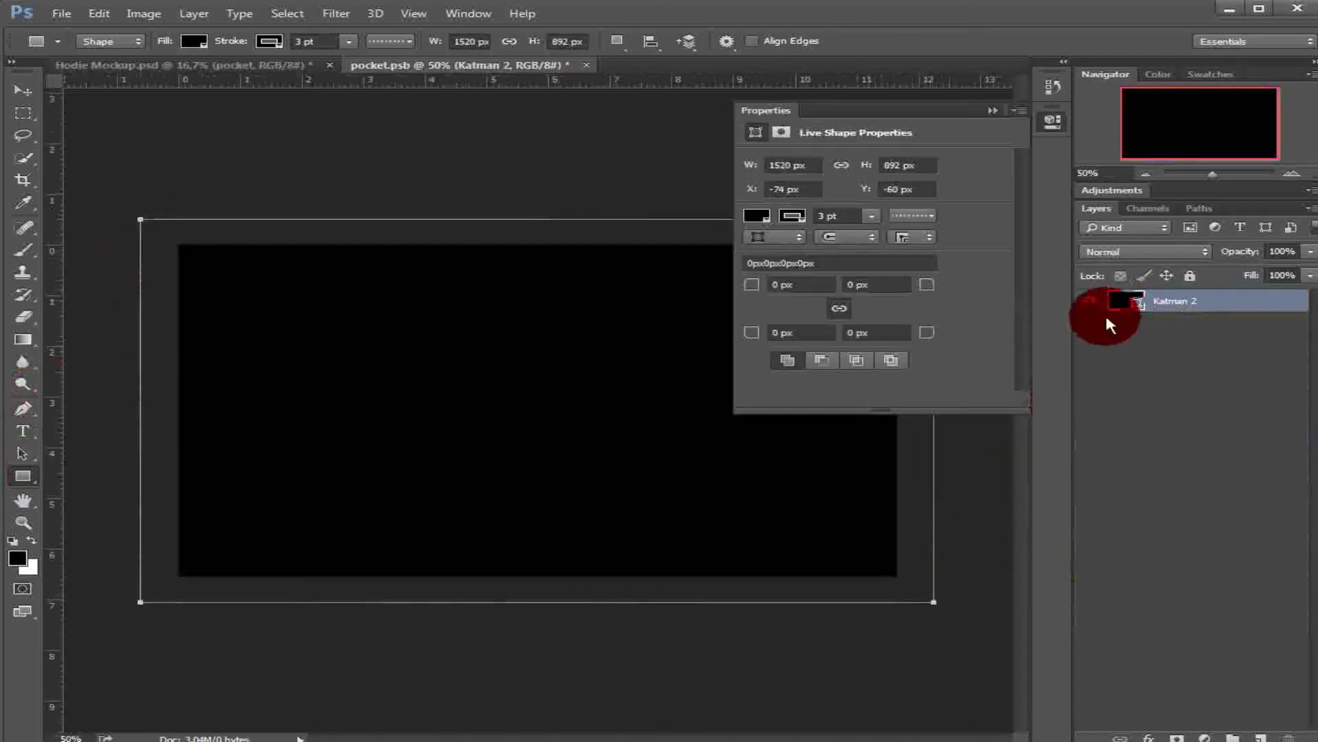
Step: Set the pocket rectangle's fill colour to the red ed5151
double_click(1122, 304)
left_click(921, 236)
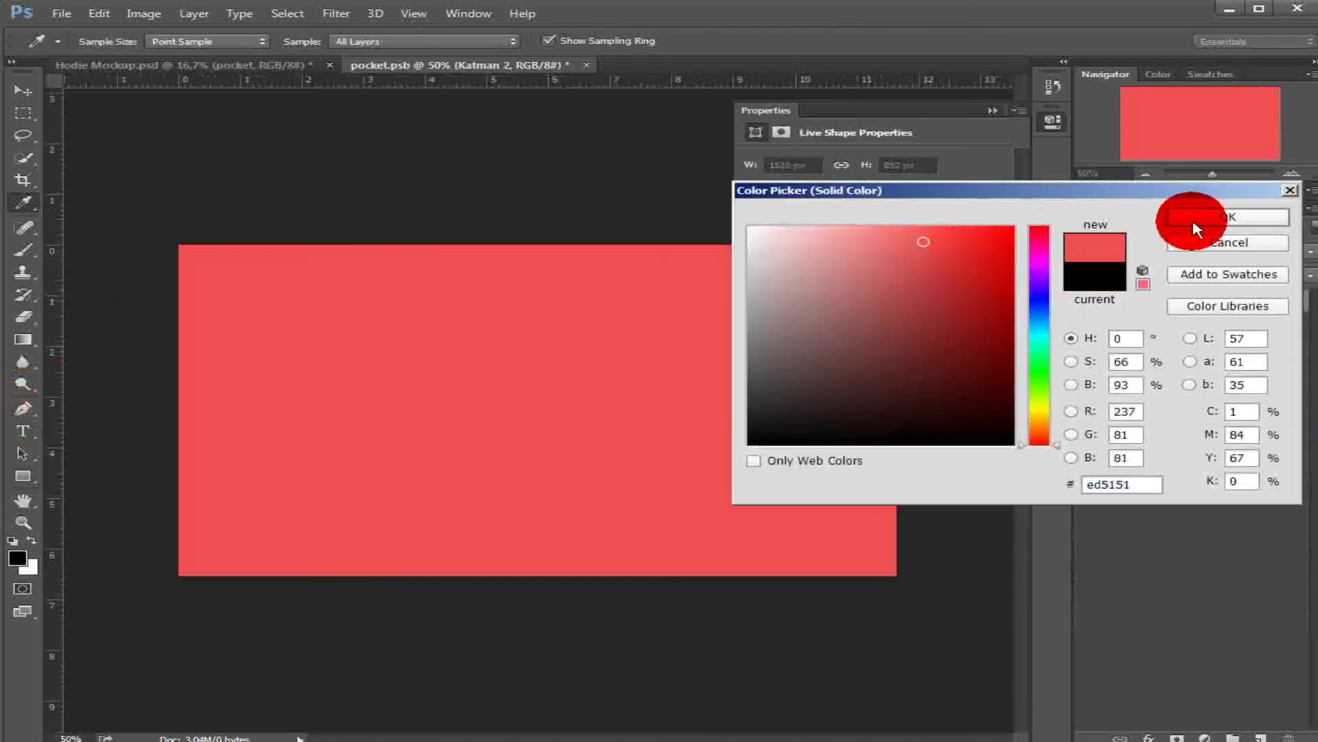
left_click(1195, 217)
Step: Save and close pocket.psb to apply the red pocket to the mockup, and dismiss the smart object properties
left_click(62, 13)
left_click(92, 171)
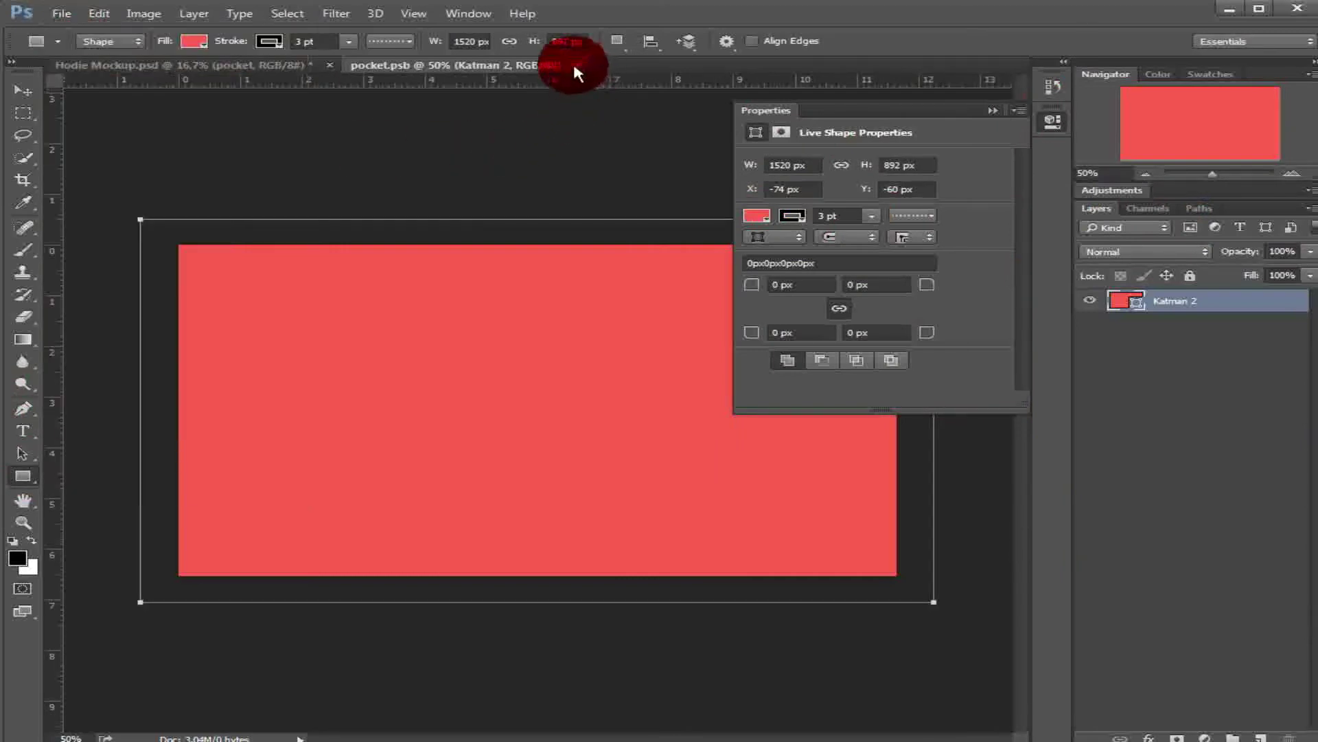
left_click(571, 65)
right_click(1018, 110)
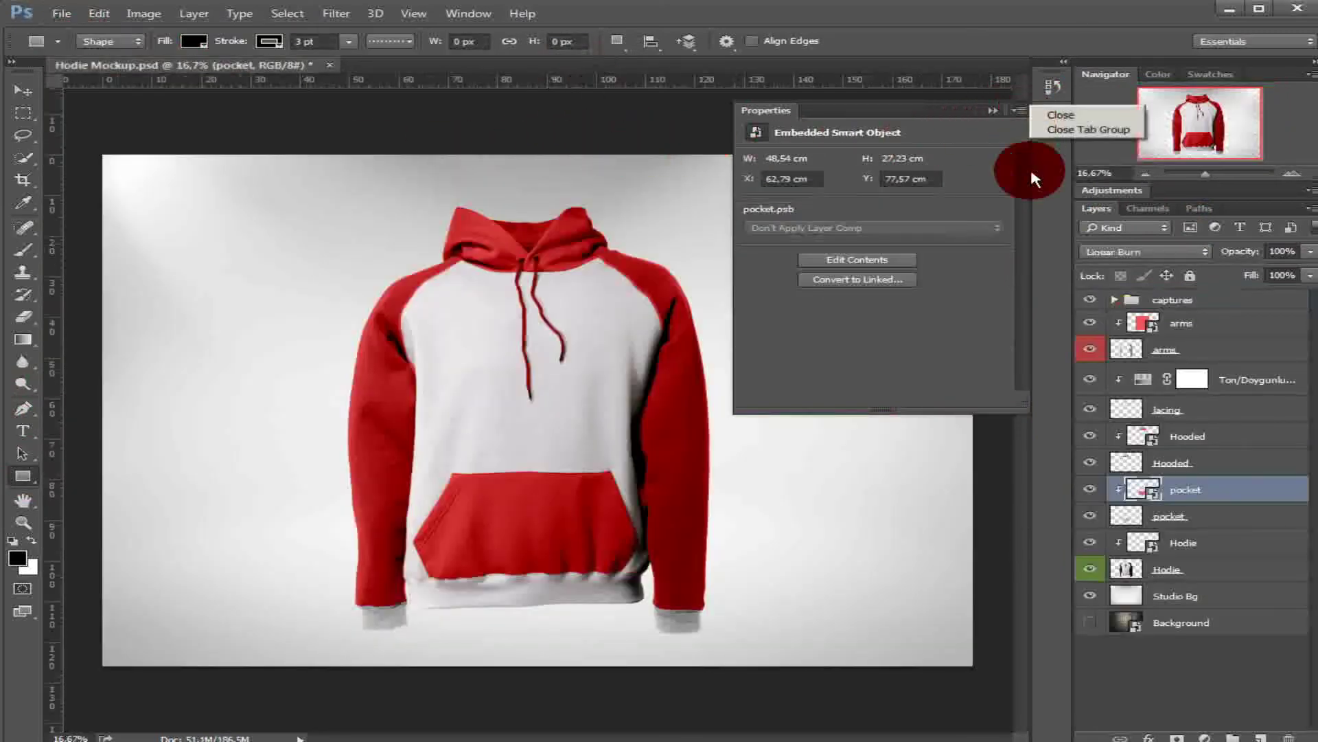
left_click(1071, 129)
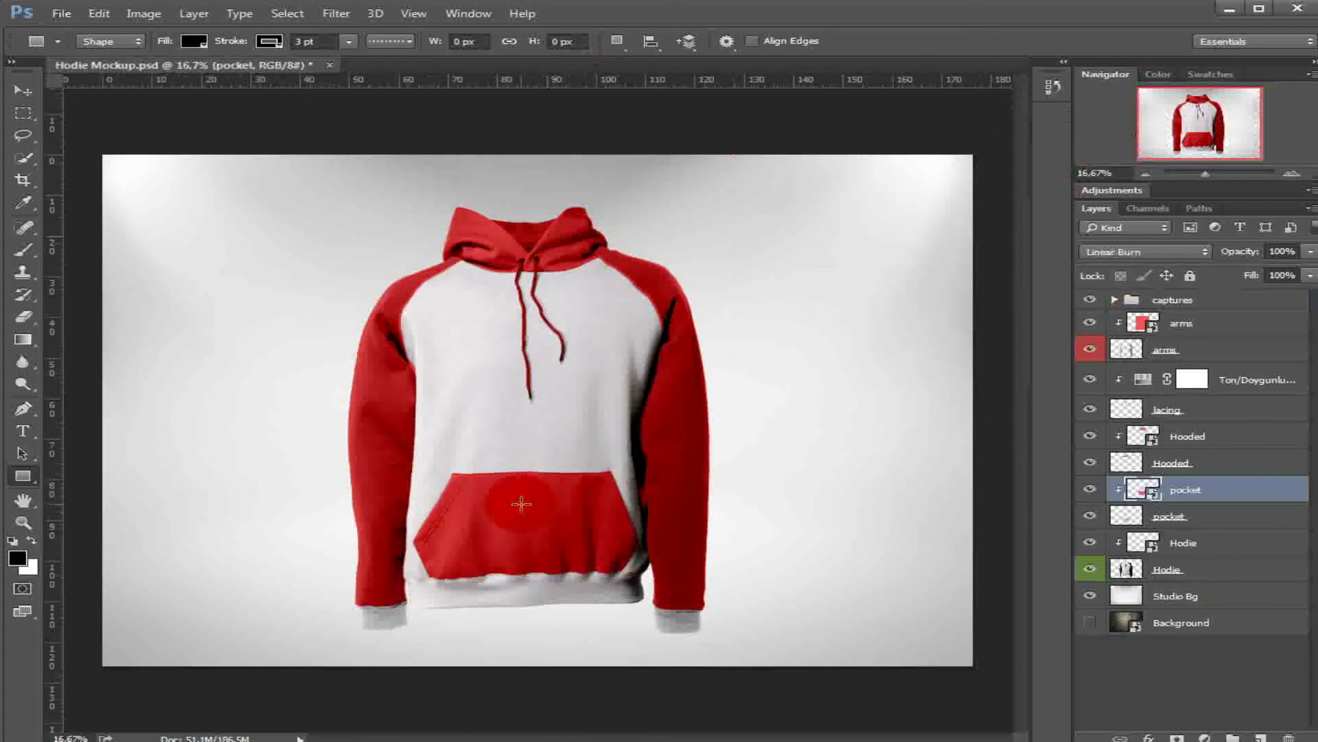
Step: Open the clipped Hodie smart object and add a large paragraph text box reading "Hoodie mockups" on two lines
double_click(1146, 544)
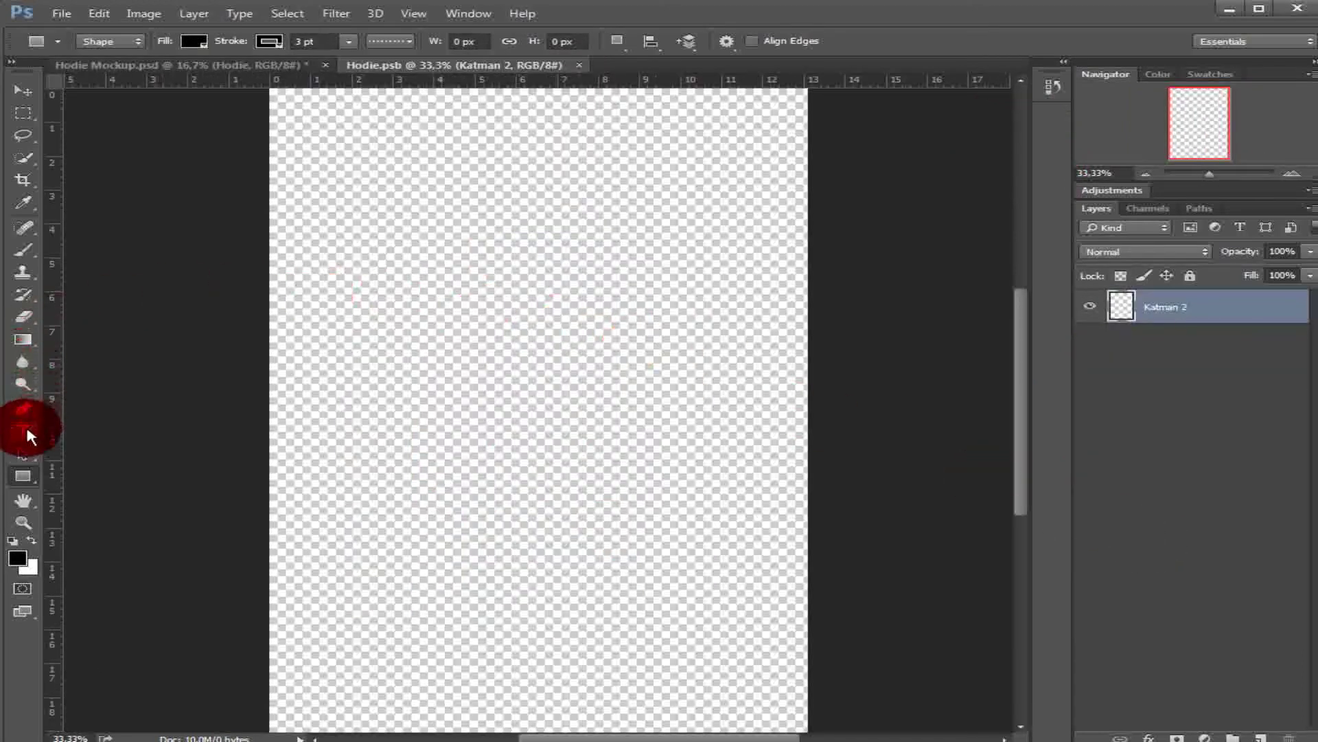
left_click(24, 430)
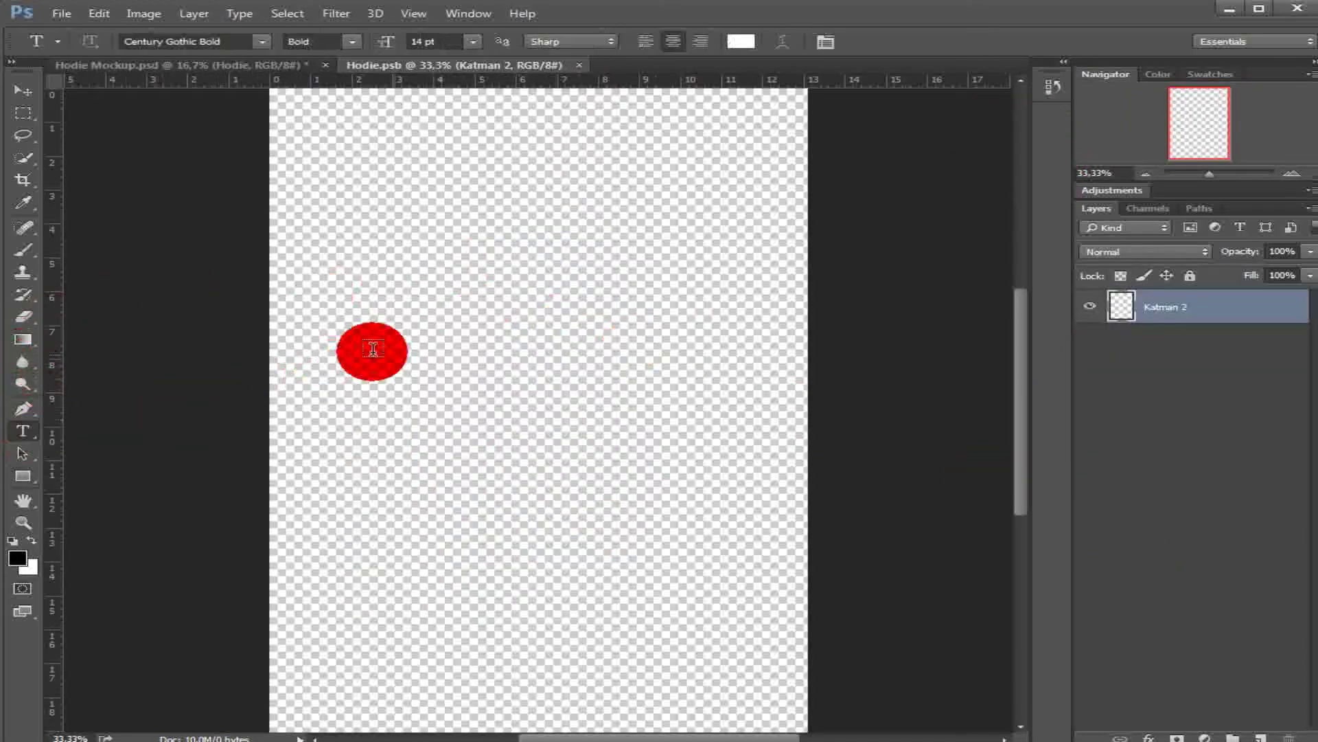
left_click_drag(329, 206, 752, 616)
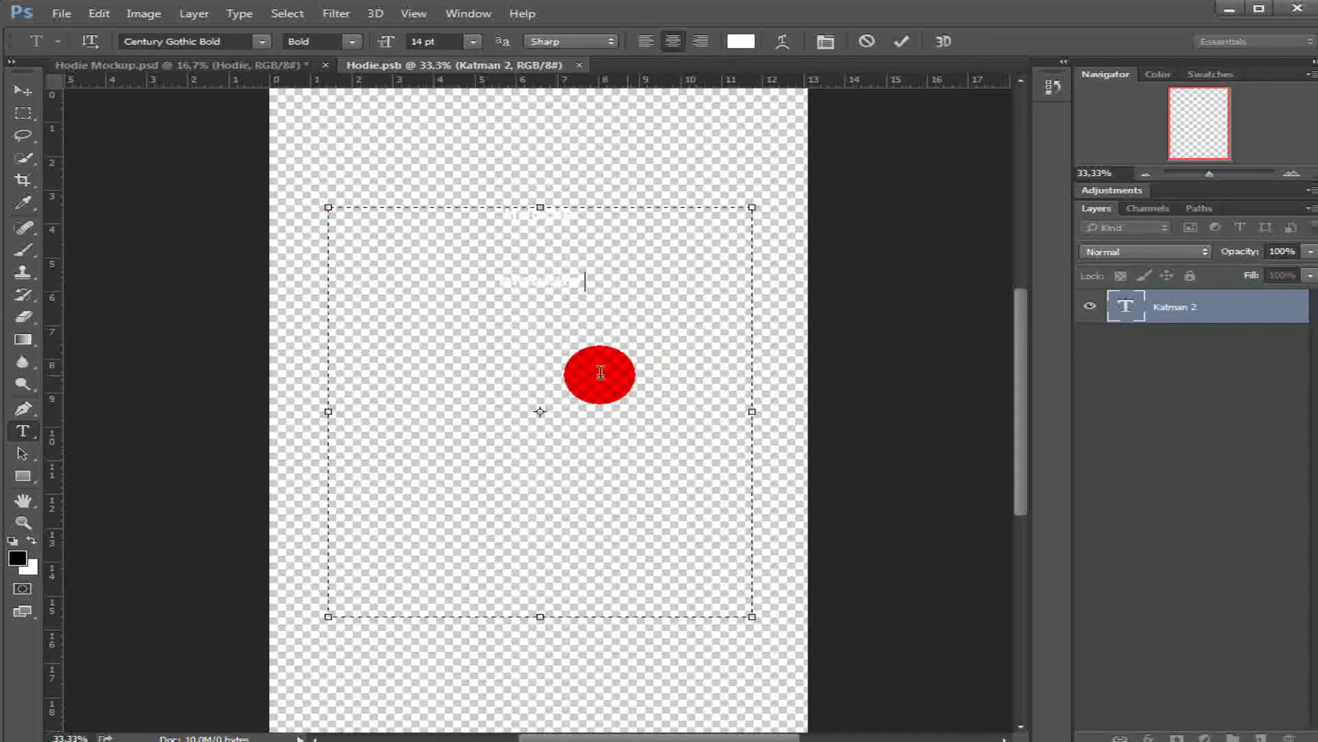
Step: Select all of the "Hoodie mockups" text and set its colour to black
double_click(1120, 310)
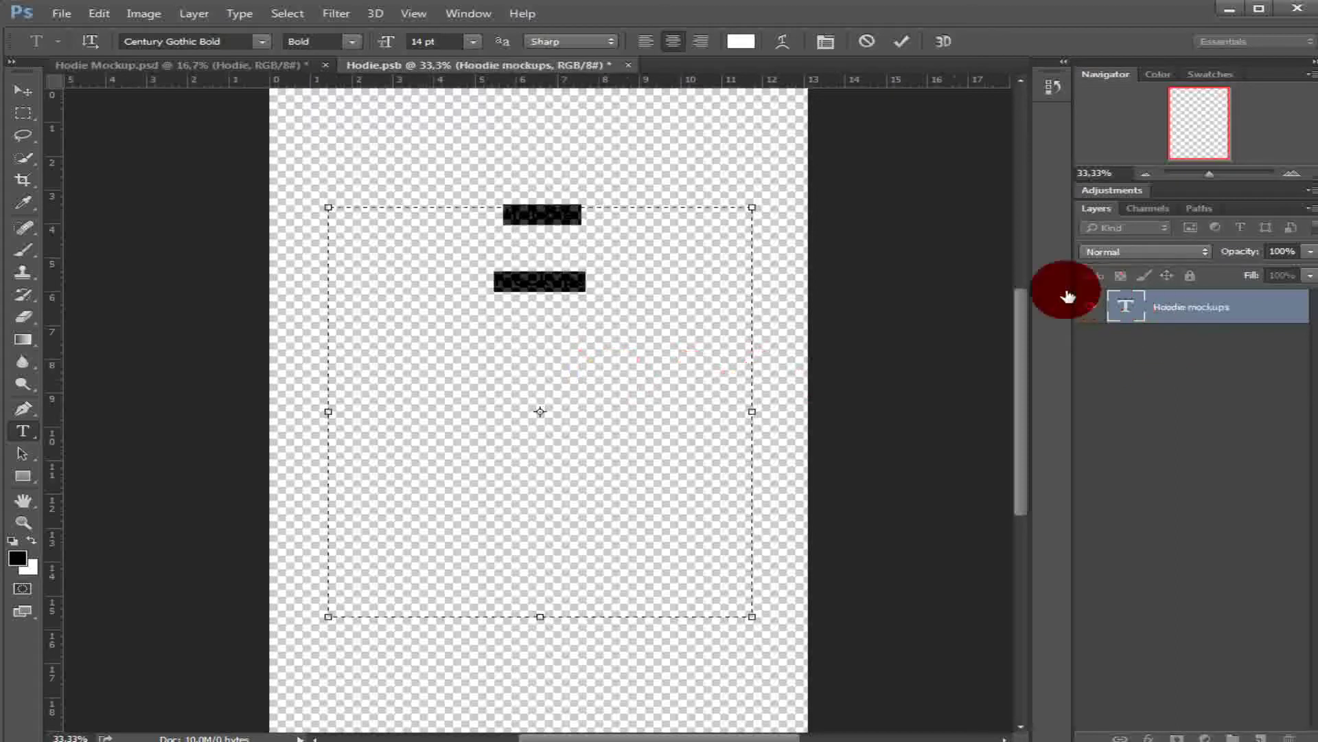
left_click(740, 41)
left_click_drag(797, 323, 748, 445)
left_click(1214, 222)
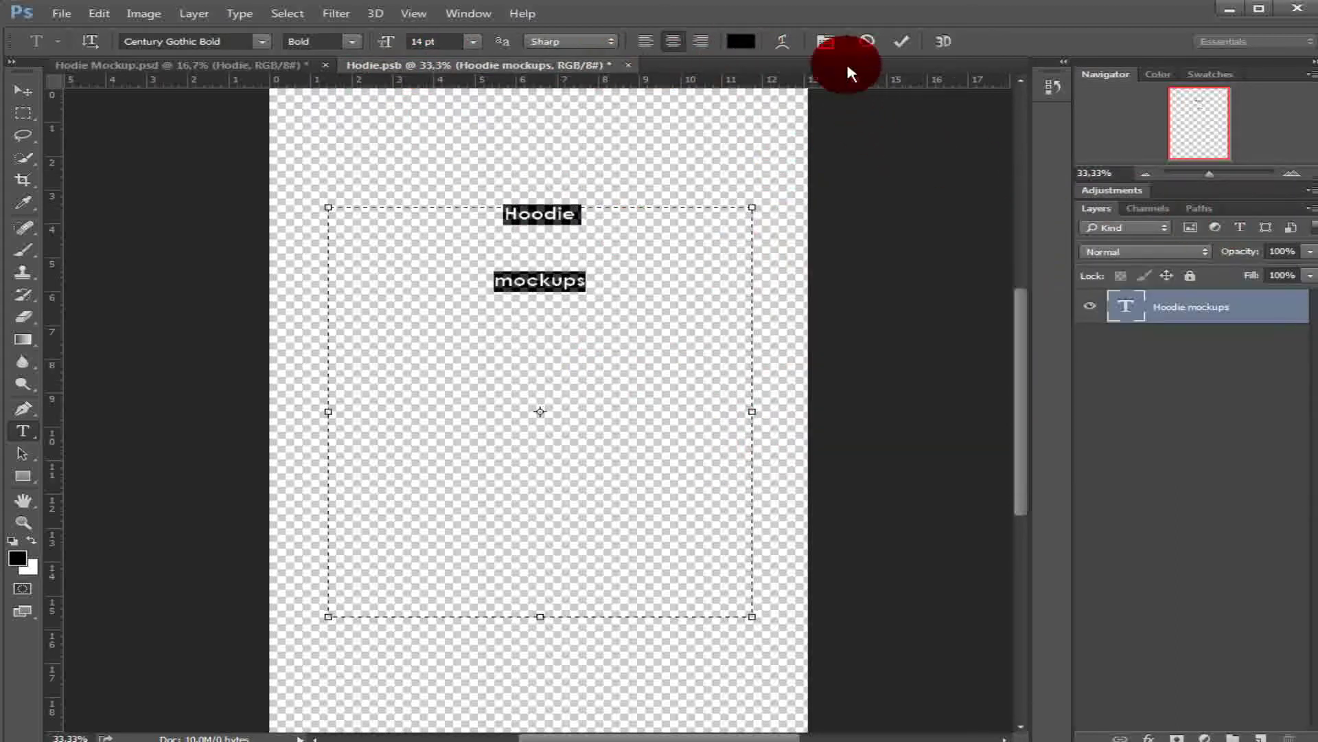
Step: Set the selected text's leading to Auto and its font size to 72 pt
left_click(826, 42)
left_click(1015, 154)
left_click(1000, 173)
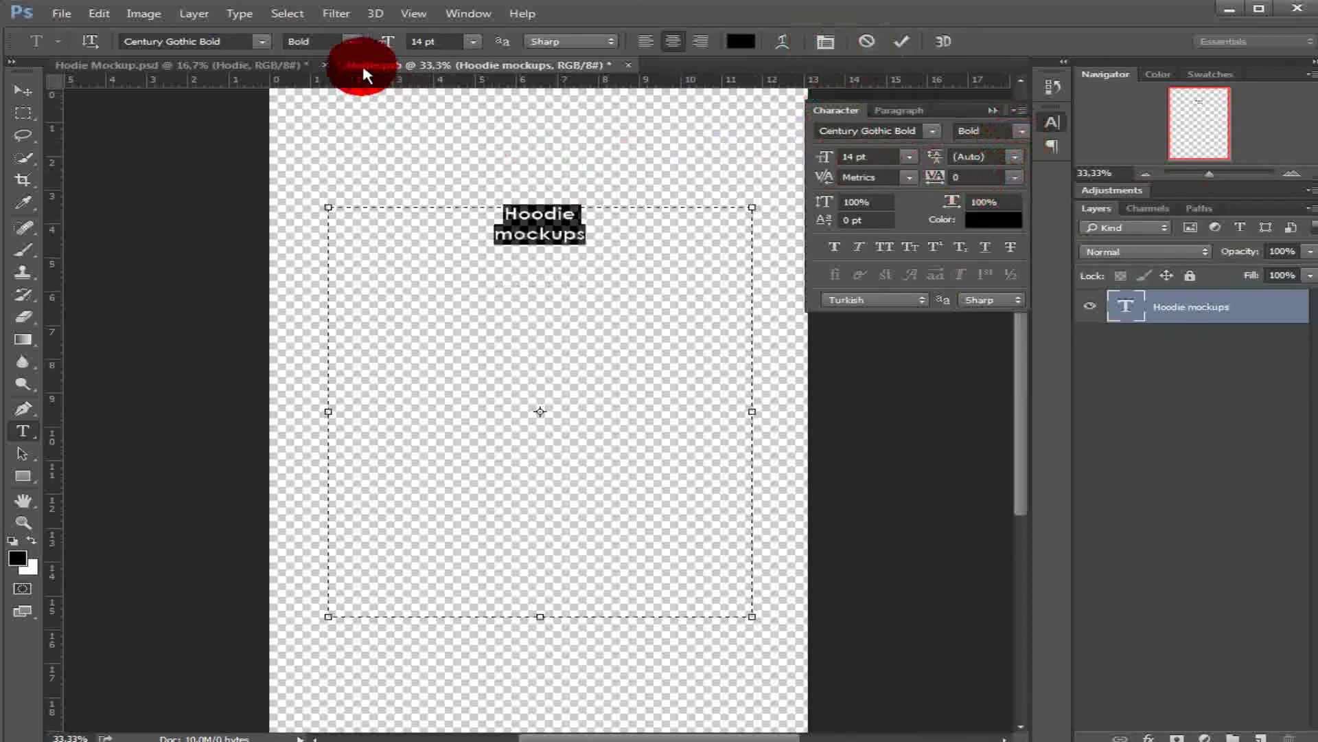
left_click(464, 44)
left_click(459, 267)
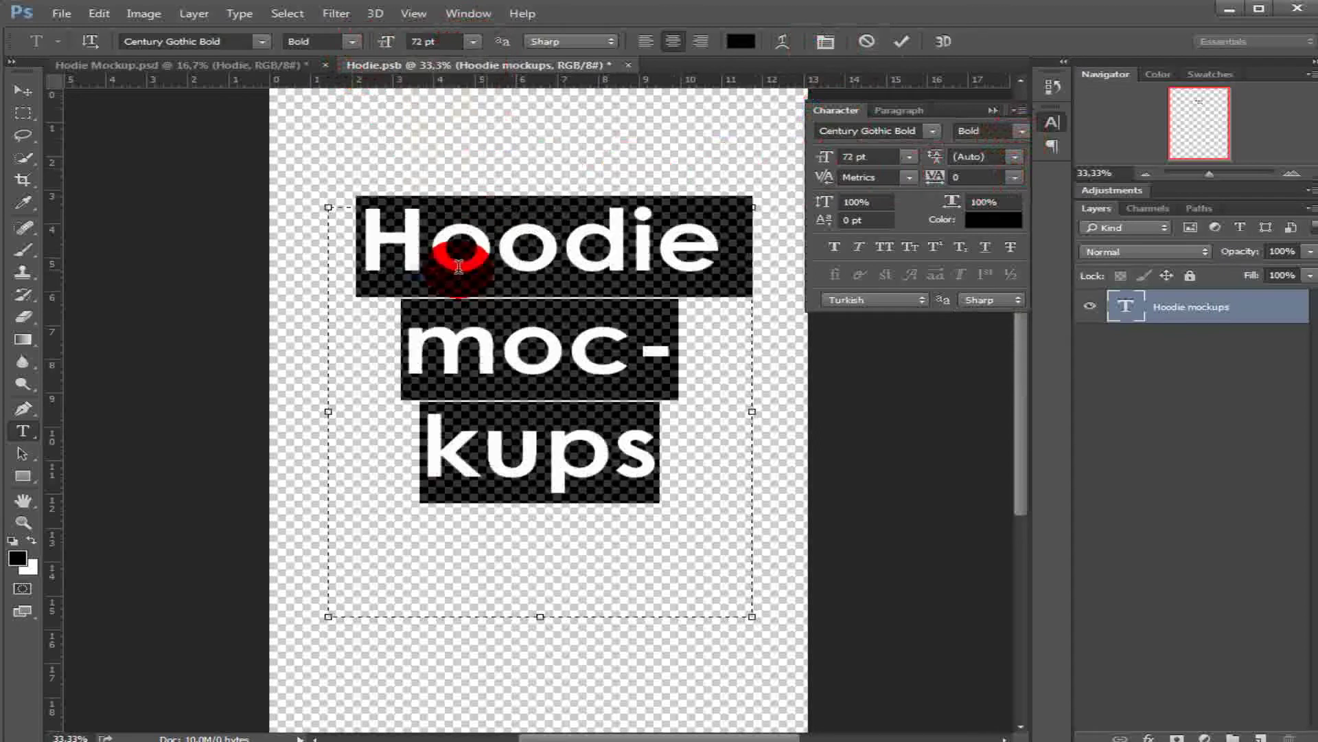
Step: Delete the final "s" from "mockups" and reduce the word "mockup" to 69 pt so it fits on one line
left_click(685, 358)
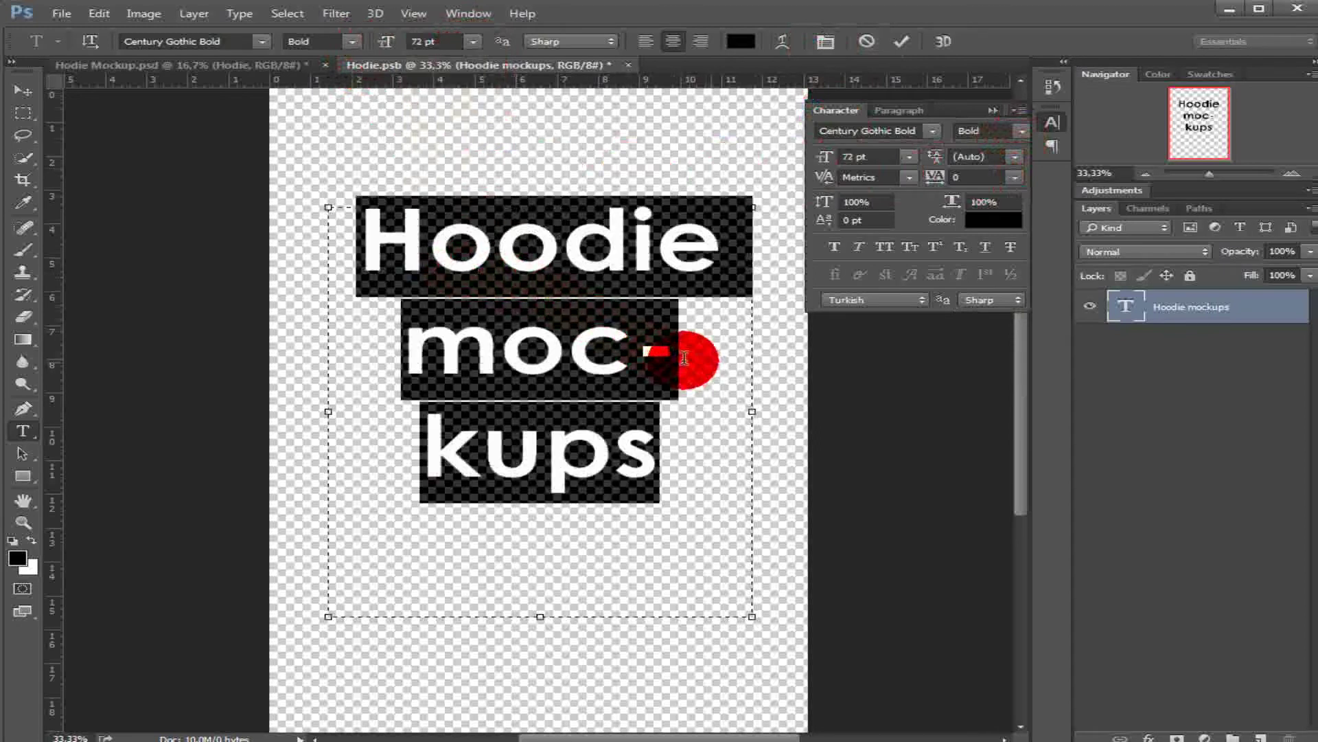
left_click(654, 458)
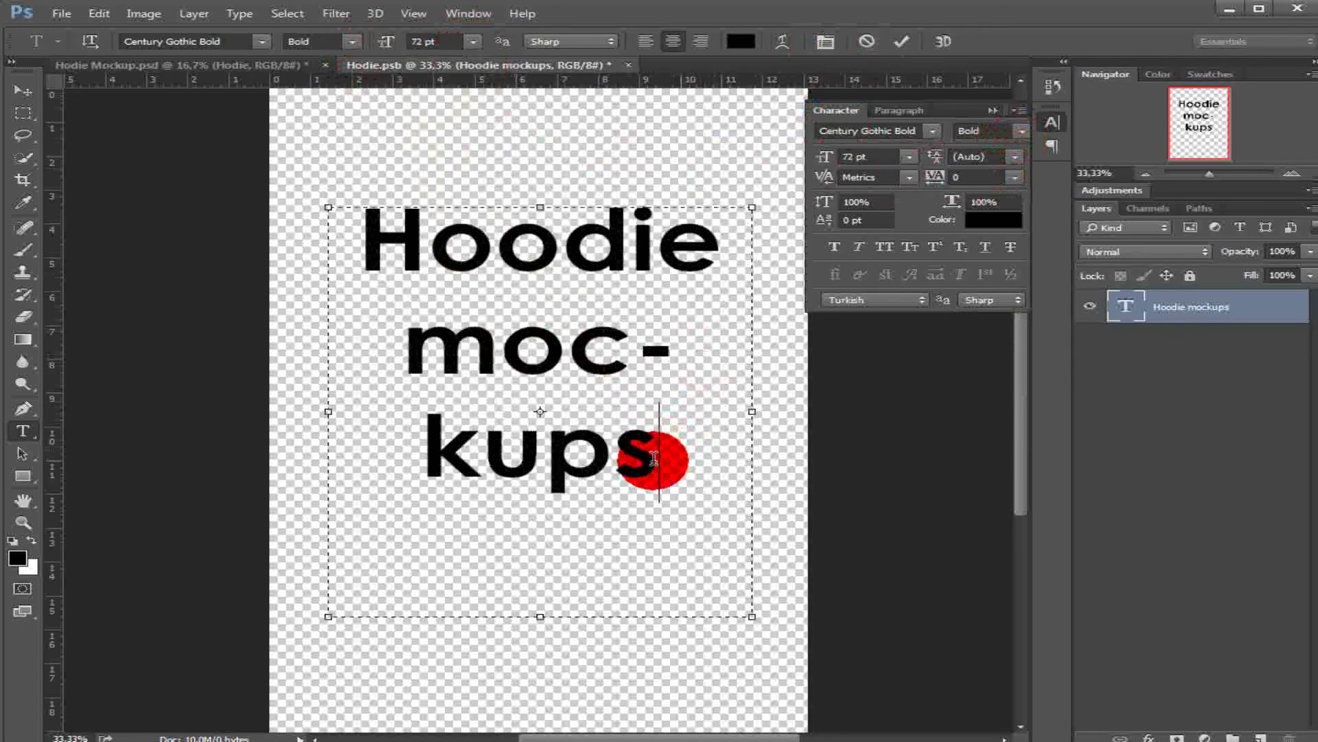
key("BackSpace")
left_click_drag(642, 447, 389, 348)
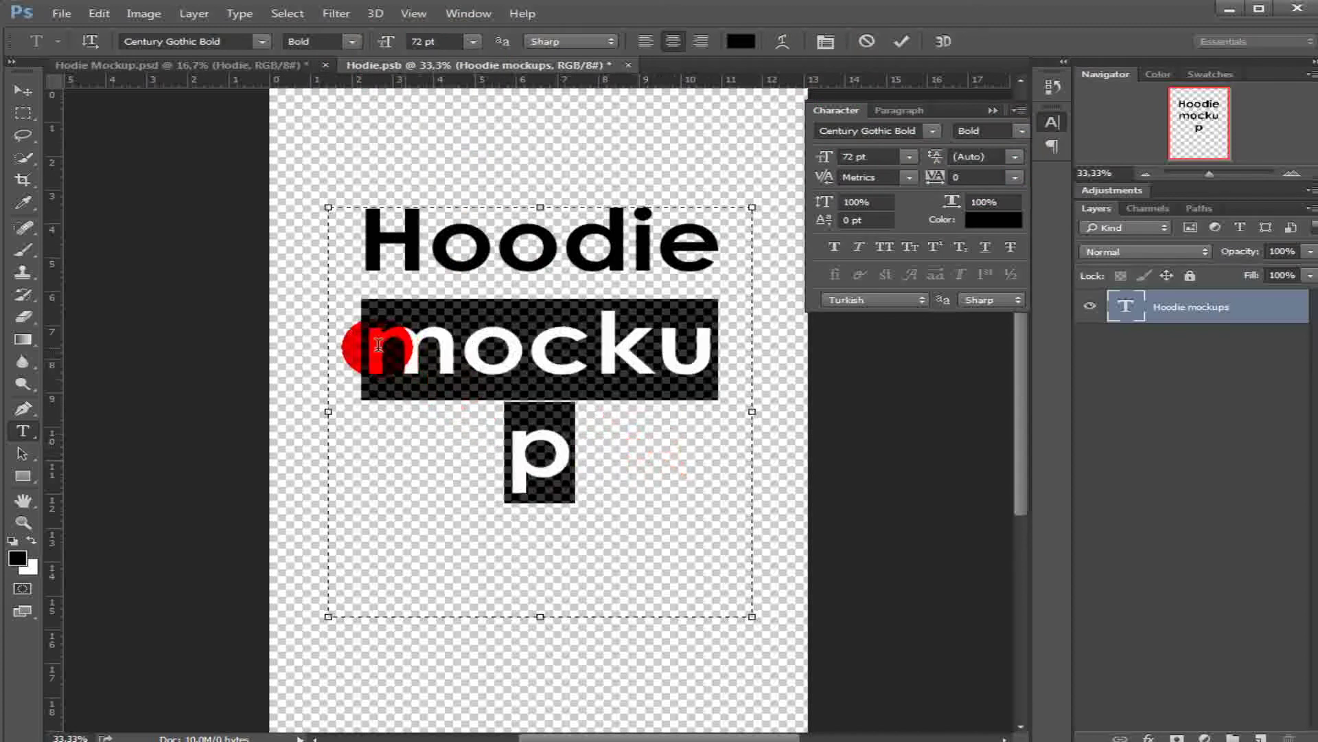
left_click(895, 177)
key("Down")
key("Down")
key("Down")
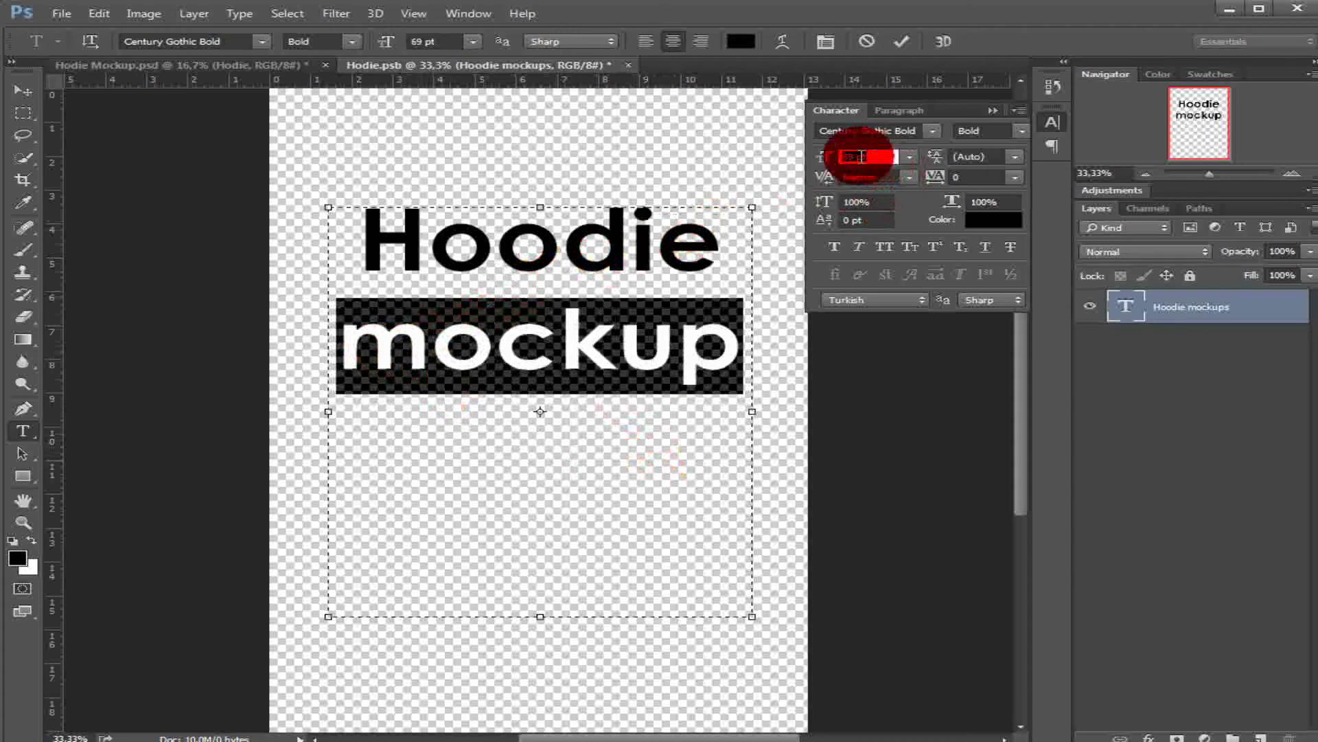
Step: Commit the "Hoodie mockup" text, dismiss the character settings and save Hodie.psb
left_click(904, 41)
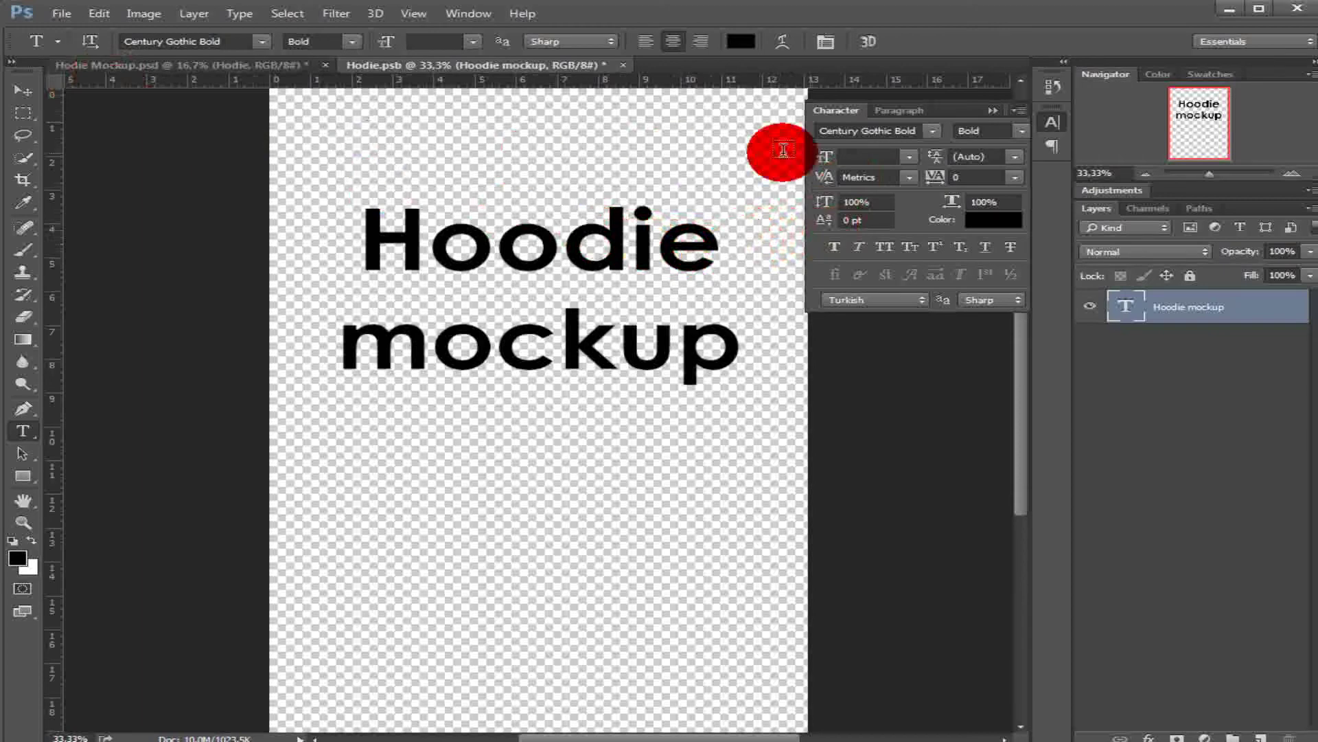
left_click(1029, 110)
left_click(1081, 414)
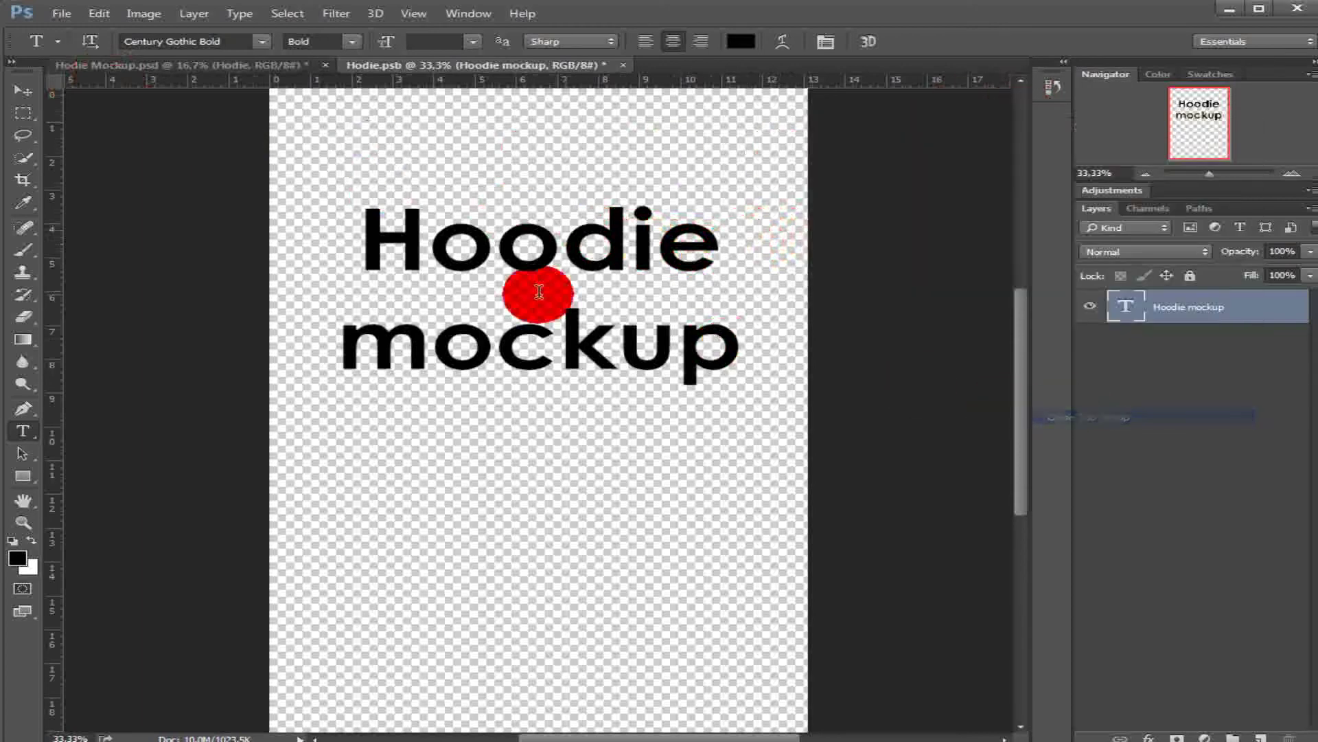
left_click(64, 14)
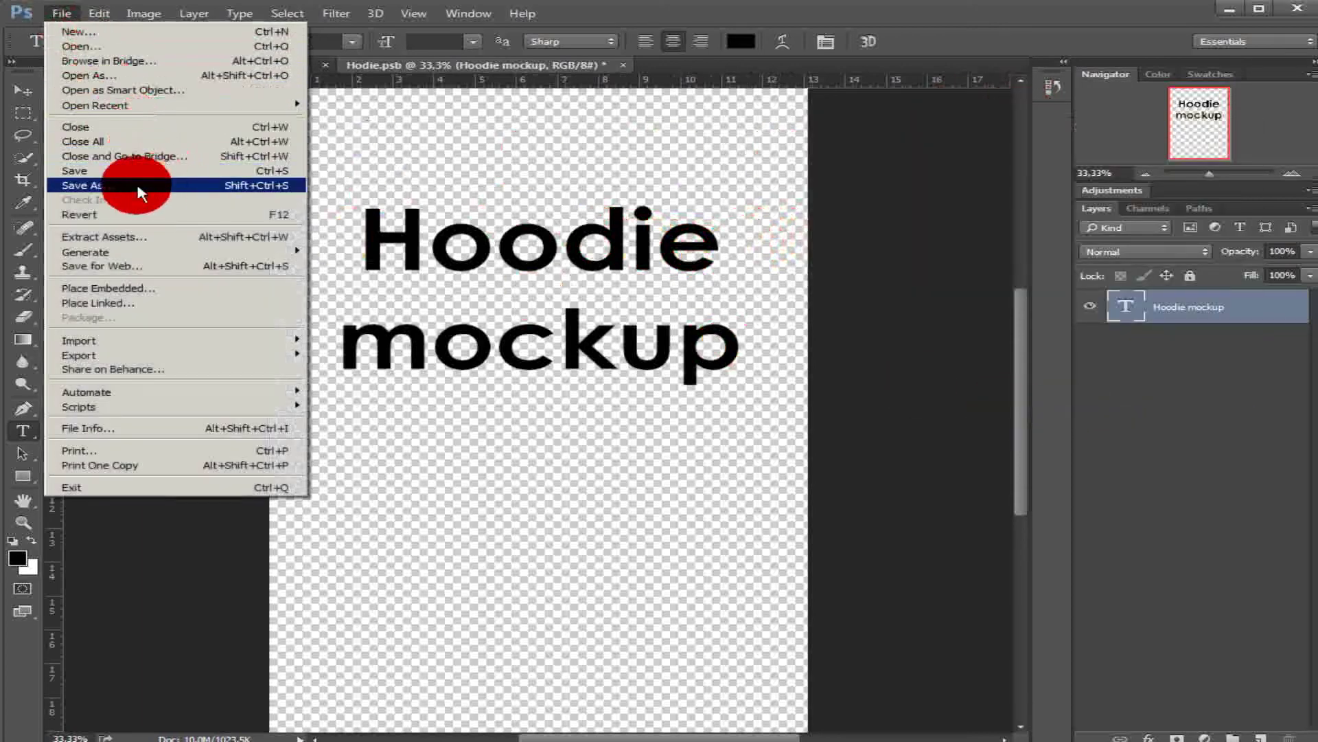
left_click(100, 172)
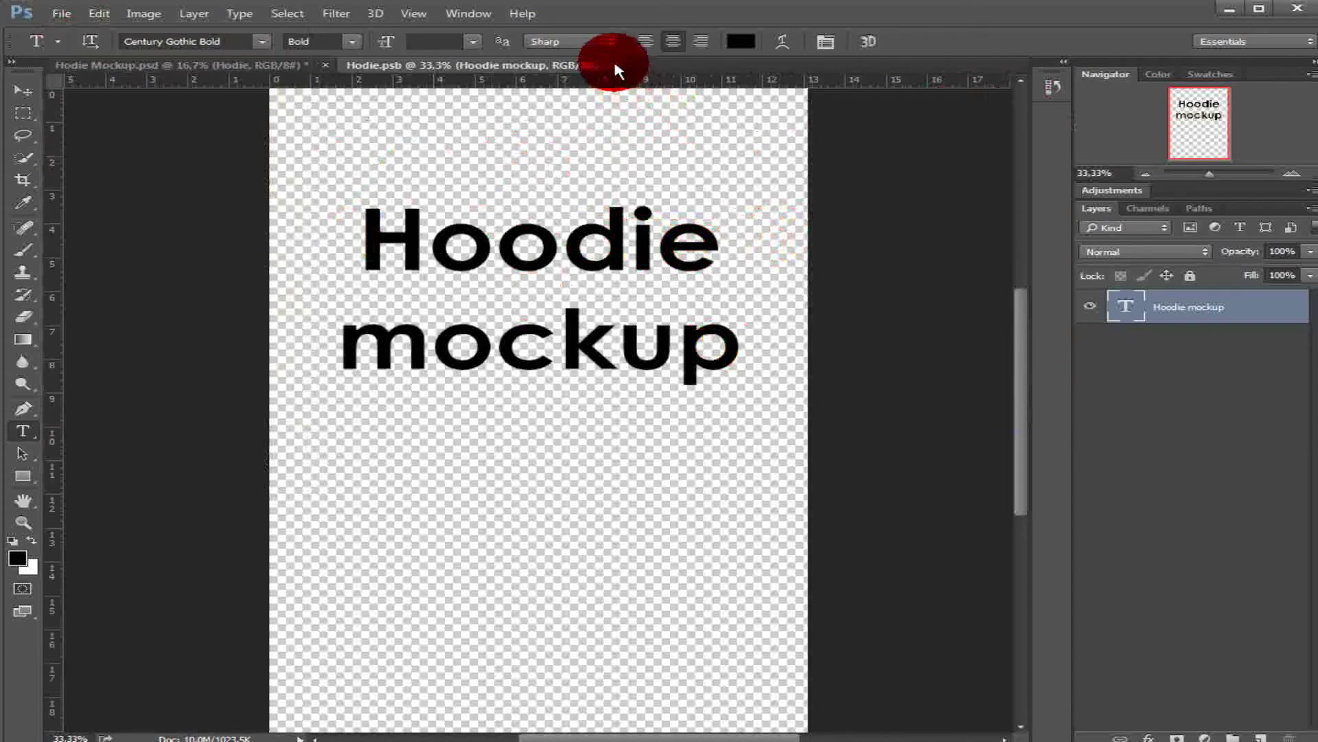
Step: Close Hodie.psb, expand the captures group and open the contents of its Center smart object
left_click(613, 65)
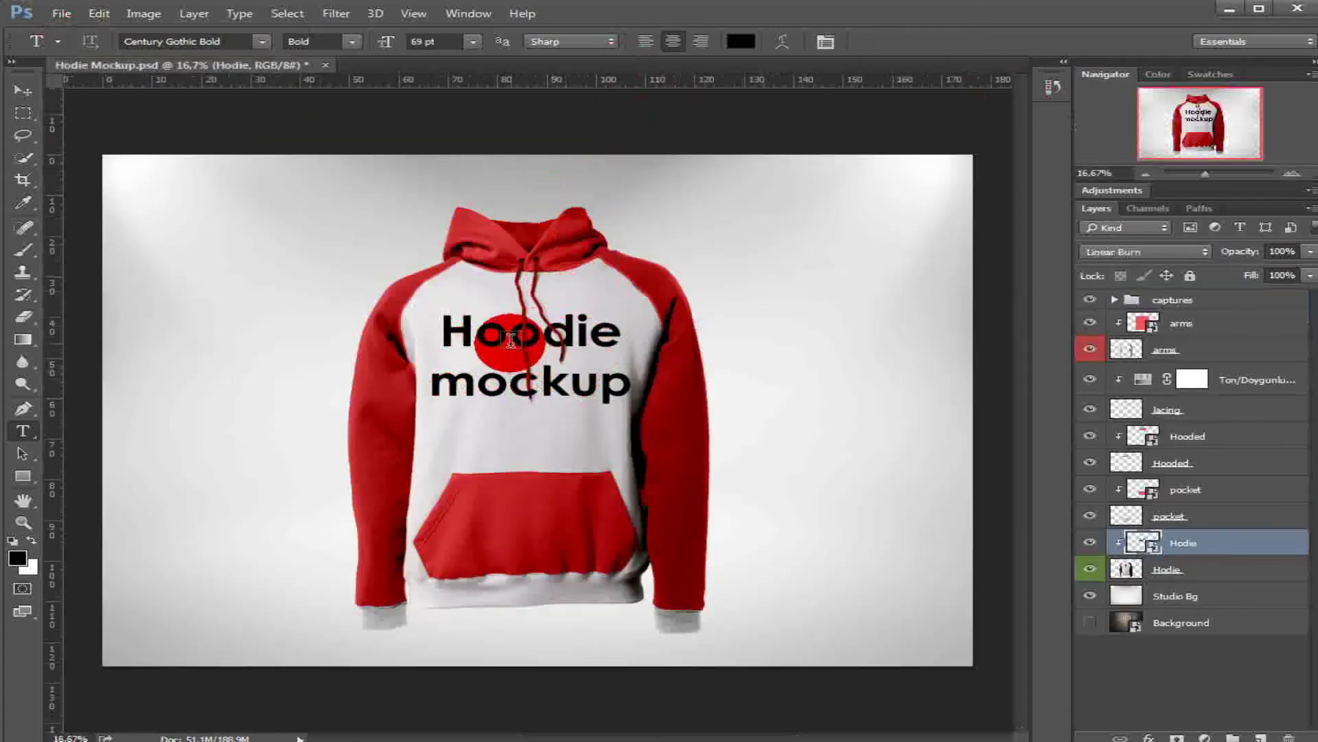
left_click(16, 113)
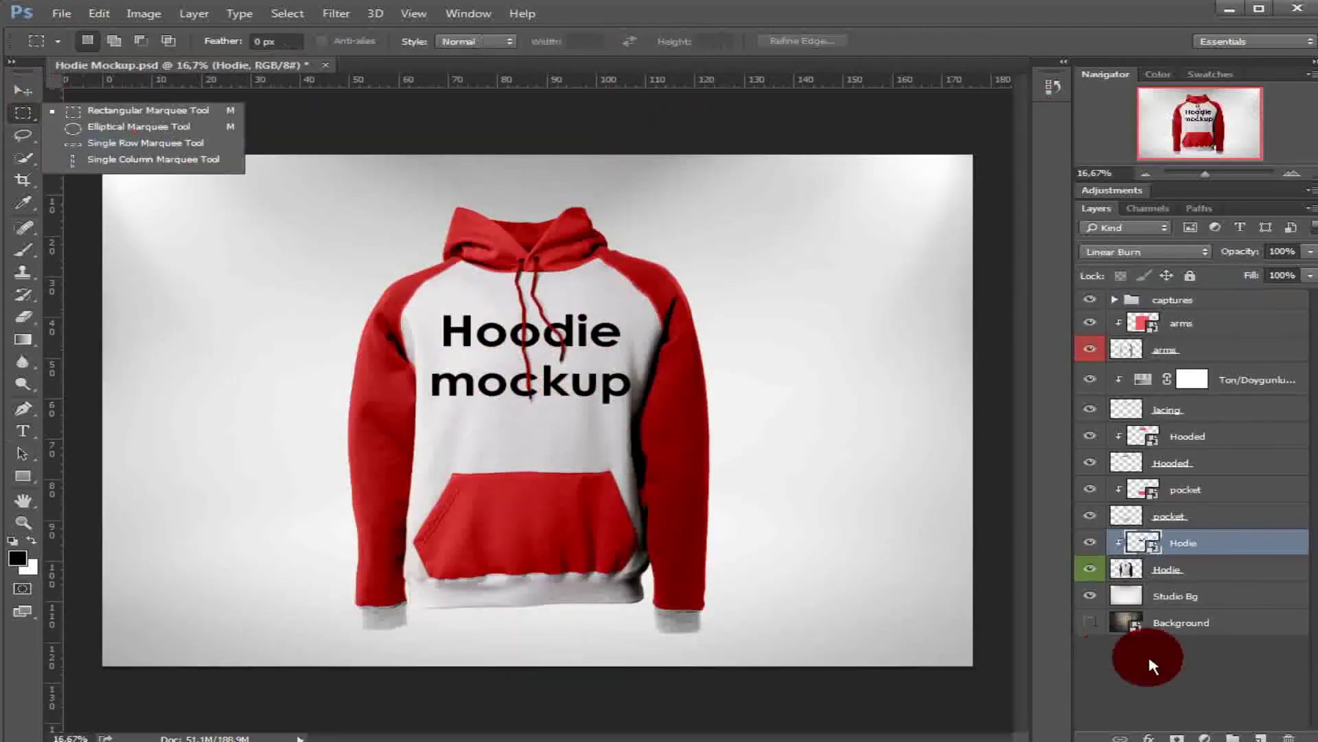
left_click(1131, 328)
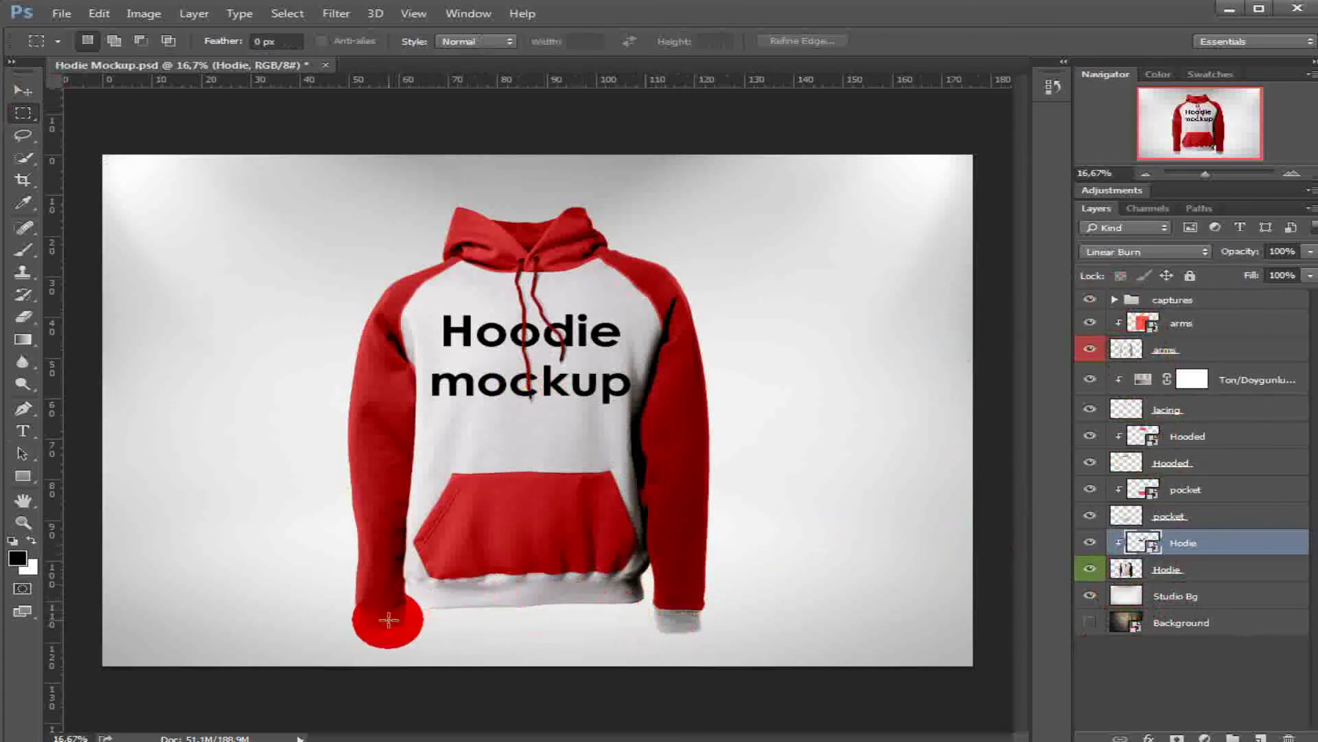
left_click(1113, 300)
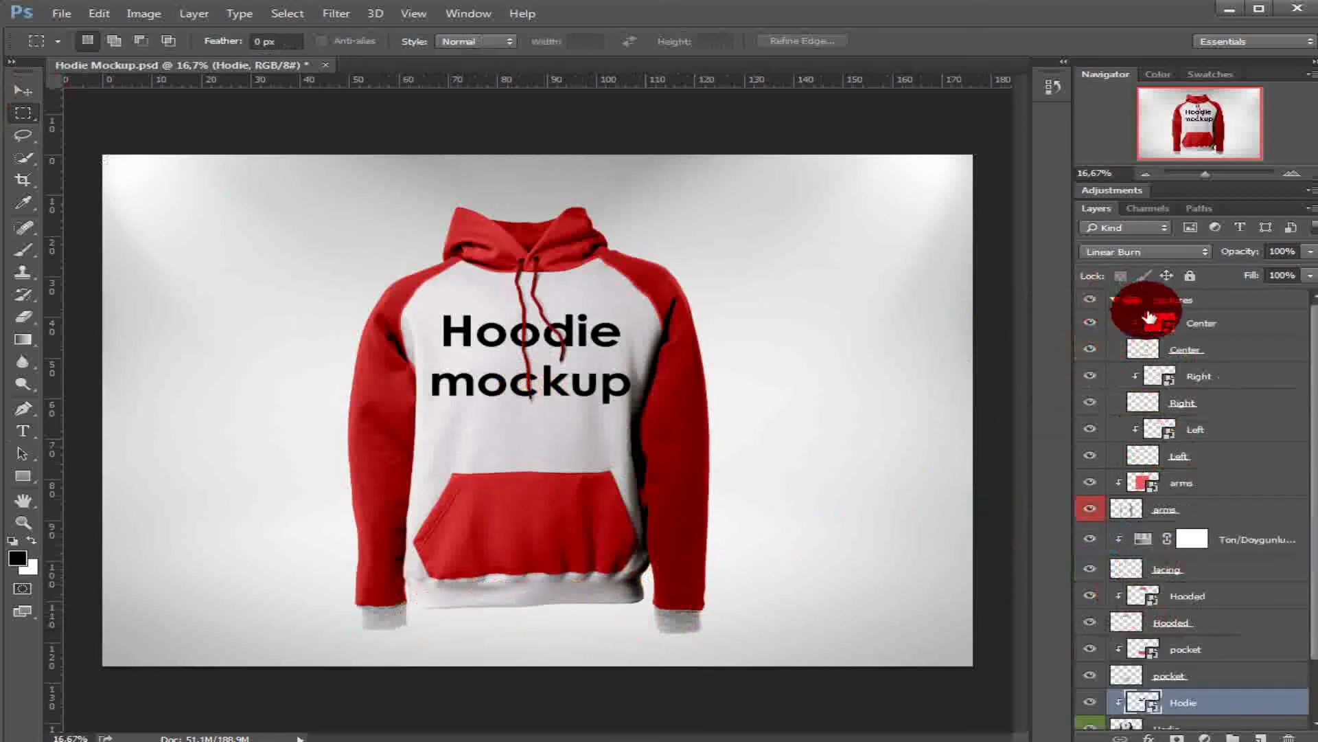
double_click(1155, 325)
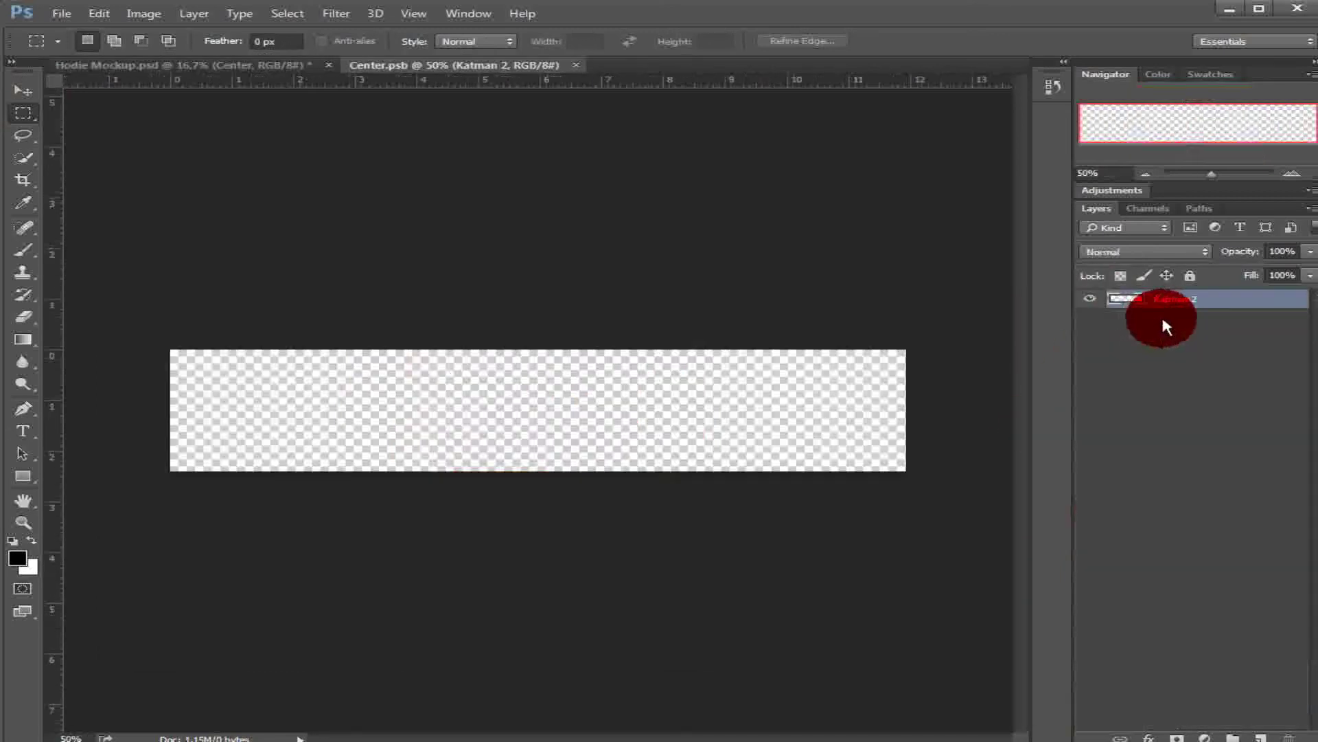
Step: Draw a black rectangle about 1540 × 452 px covering the whole Center.psb canvas
right_click(25, 481)
left_click(52, 469)
left_click_drag(137, 322, 940, 515)
left_click(1020, 110)
left_click(1066, 154)
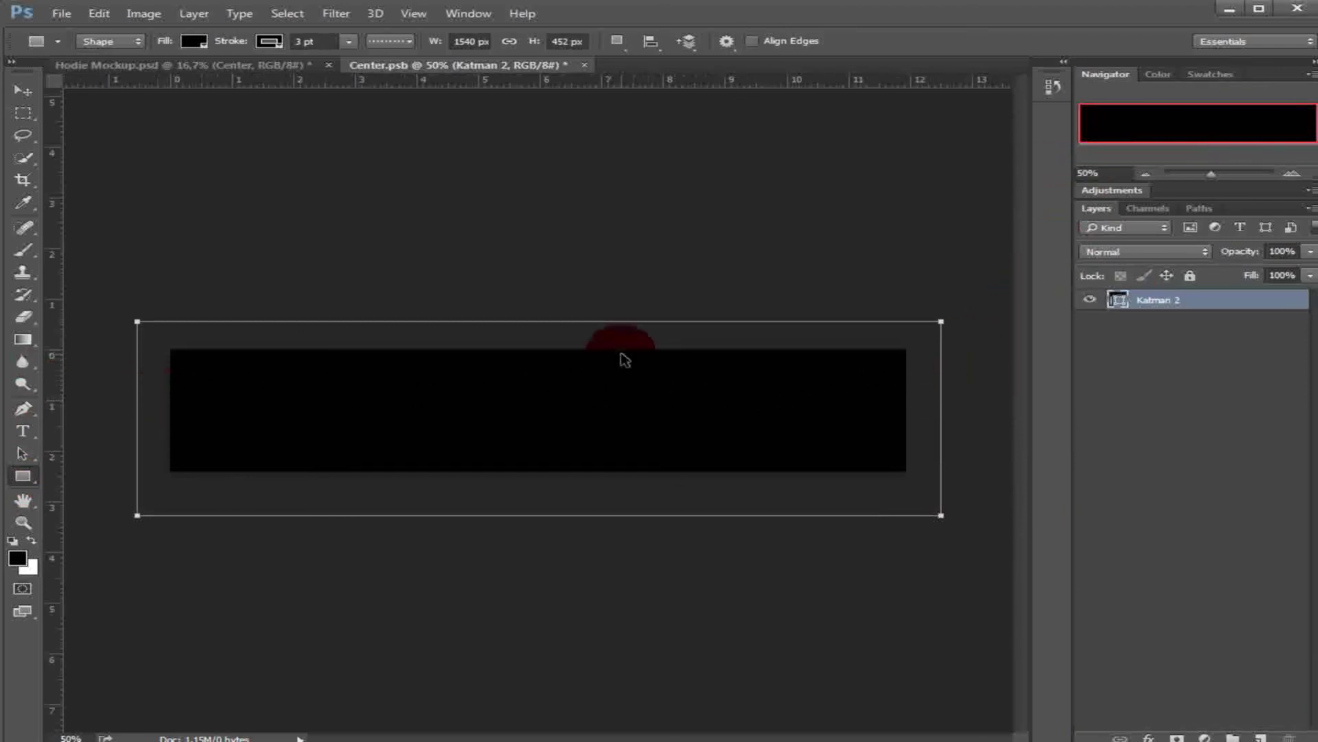
Step: Scale the rectangle down from its upper edge to about 39% height, leaving a black band along the canvas bottom
key("ctrl+t")
left_click_drag(532, 321, 512, 436)
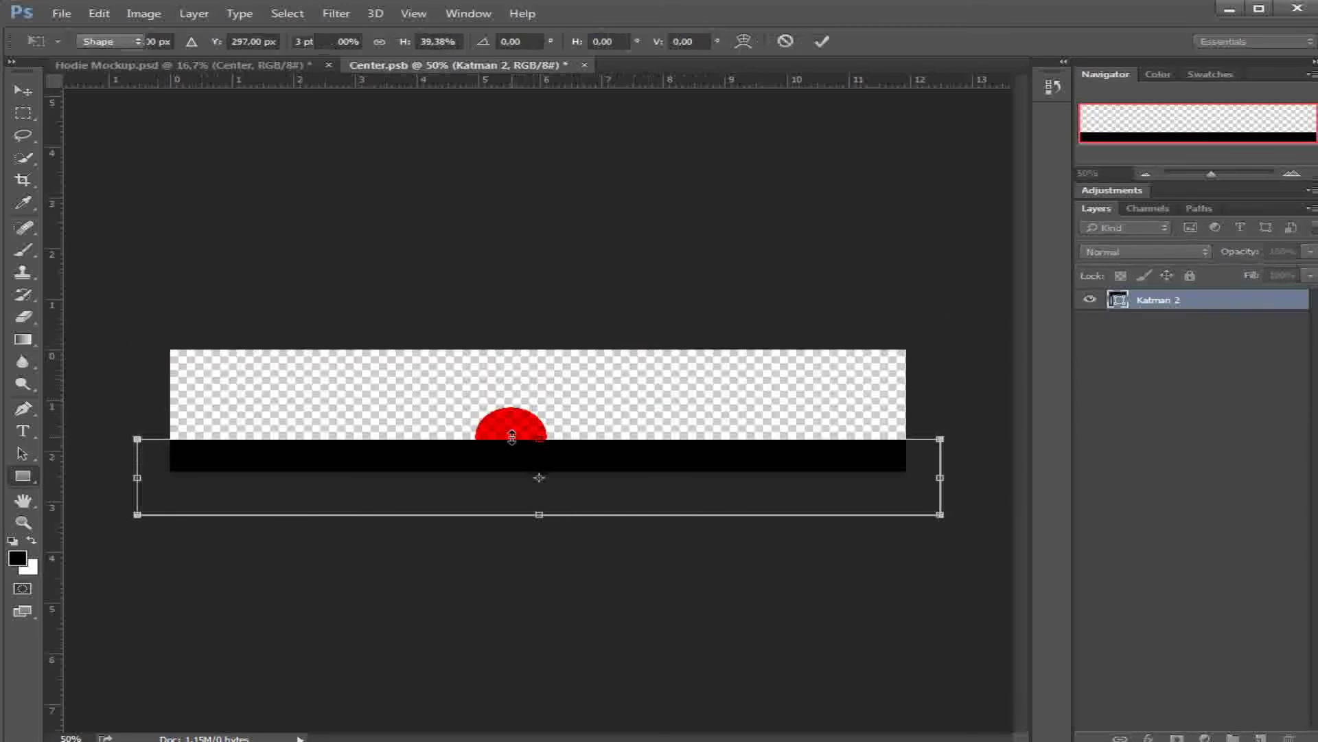
key("Return")
Step: Duplicate the Katman 2 layer and place the copied band directly above the original, across the middle of the canvas
right_click(1166, 311)
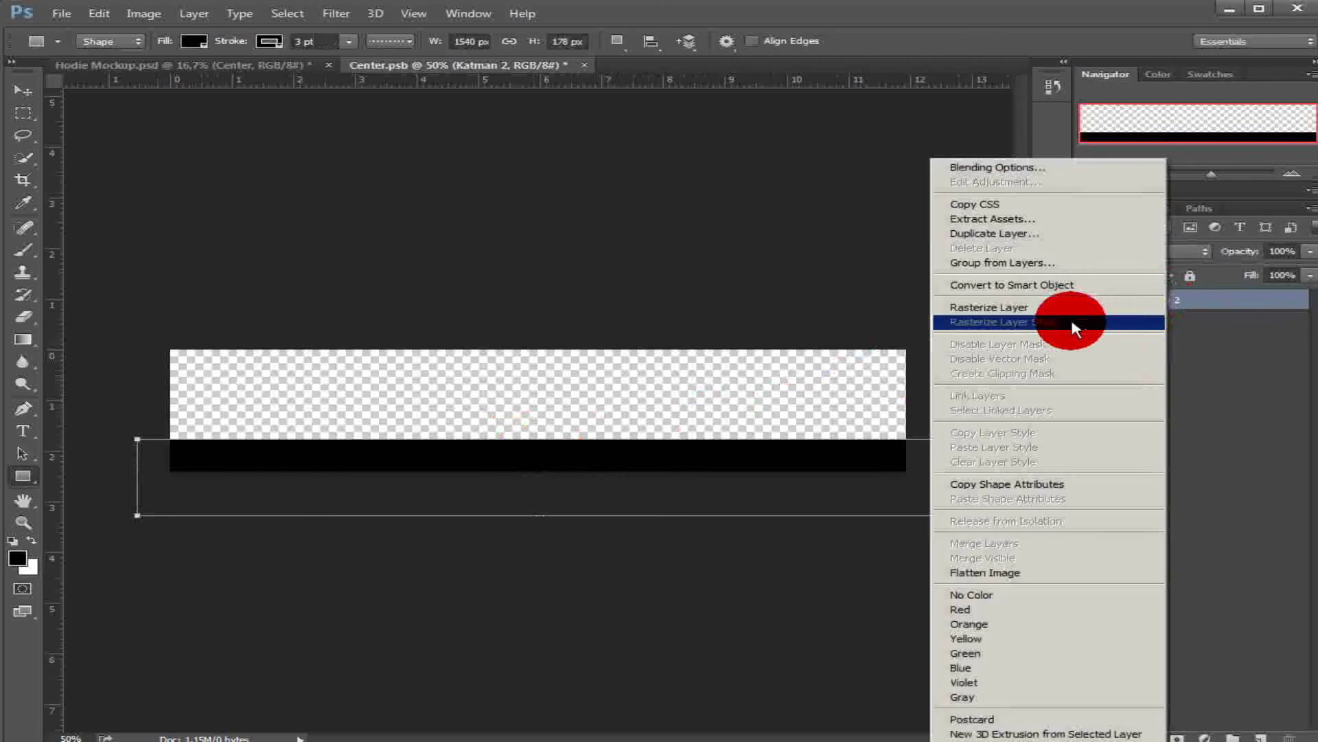
left_click(1000, 232)
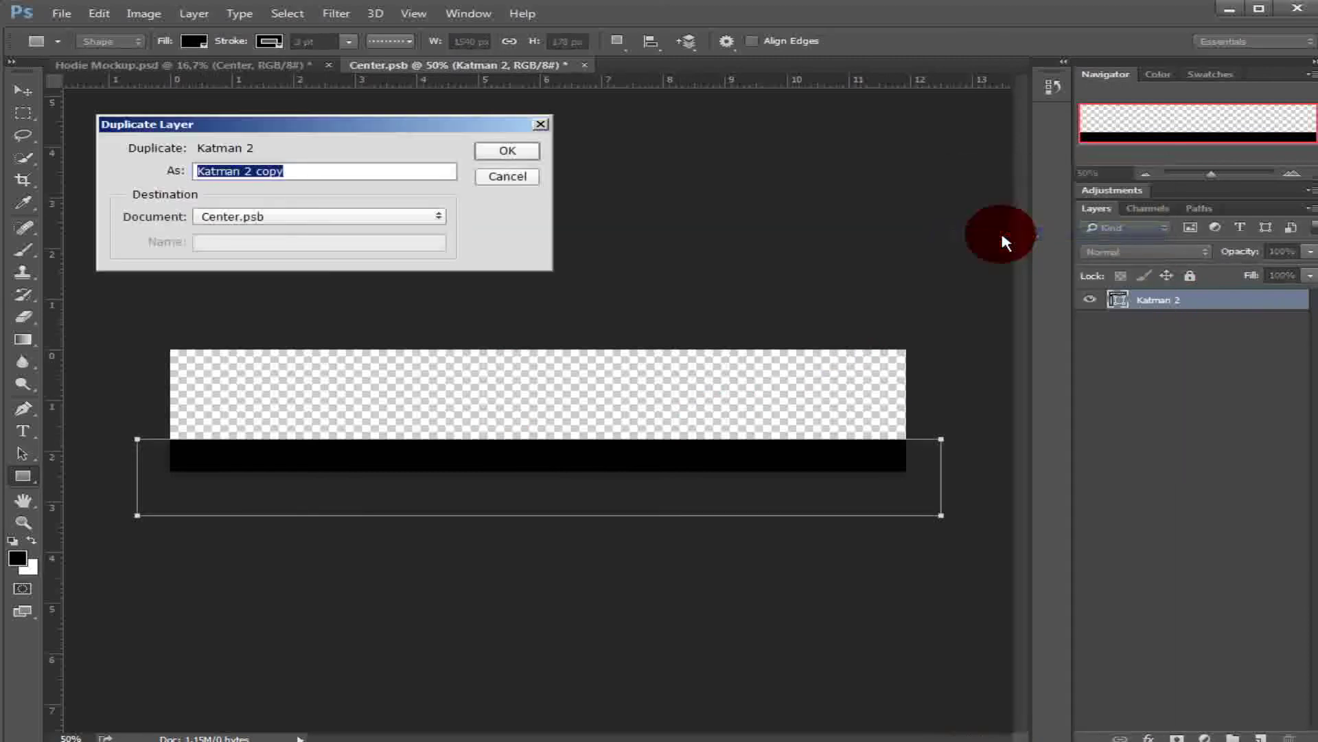
key("Return")
key("v")
left_click_drag(489, 447, 522, 312)
left_click(1131, 322)
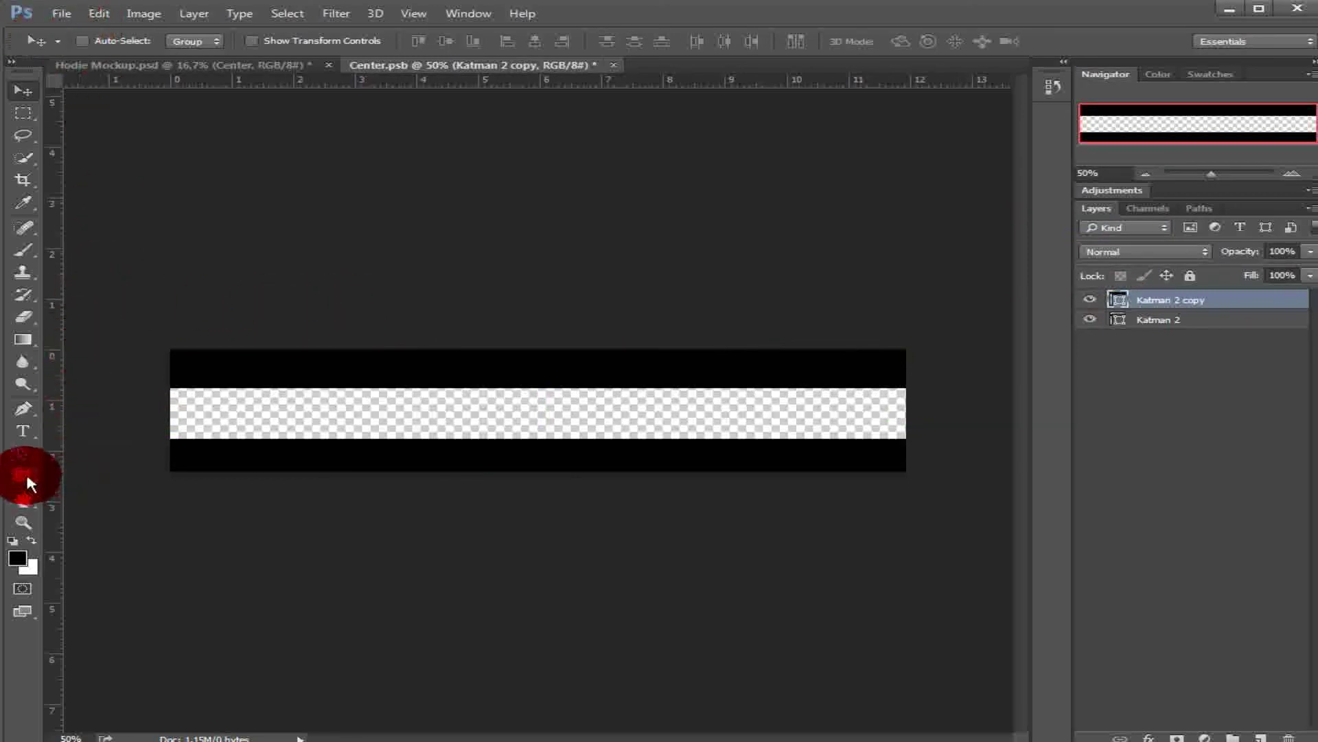
left_click_drag(495, 378, 778, 397)
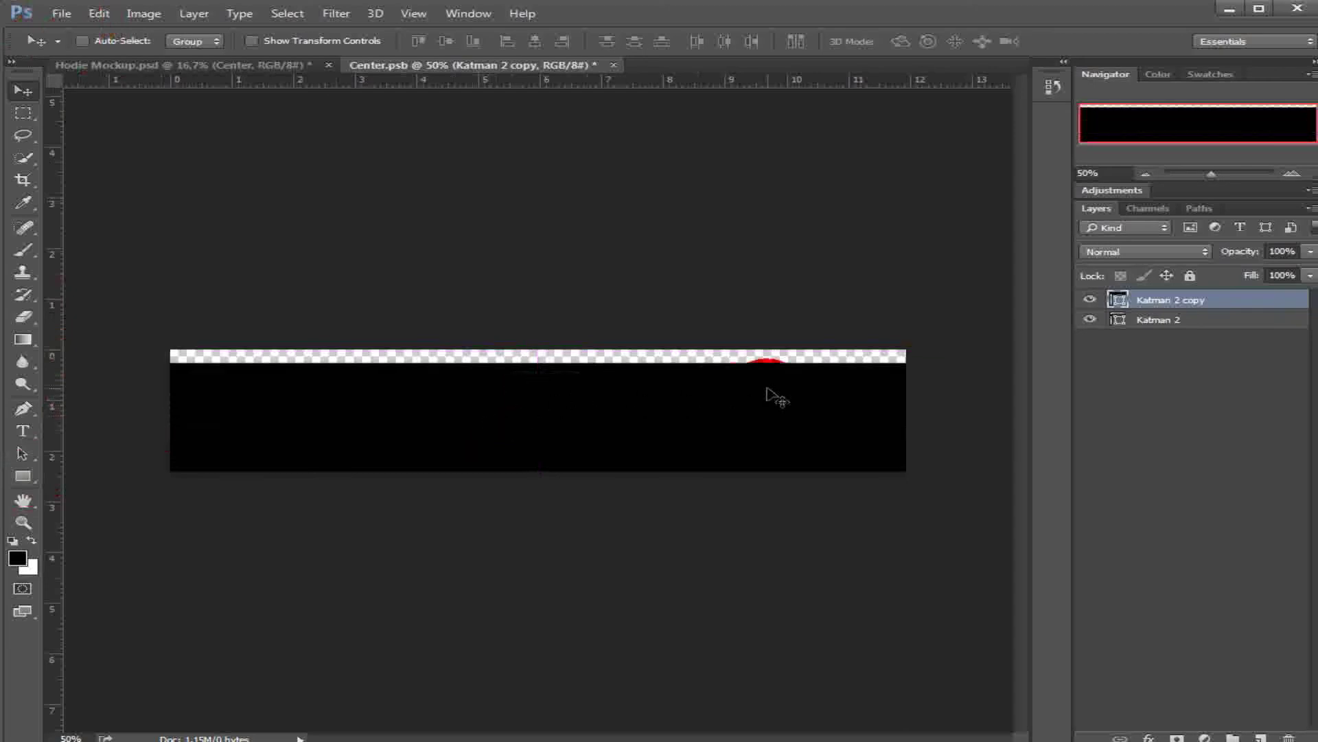
Step: Duplicate the Katman 2 copy layer within Center.psb
right_click(1133, 303)
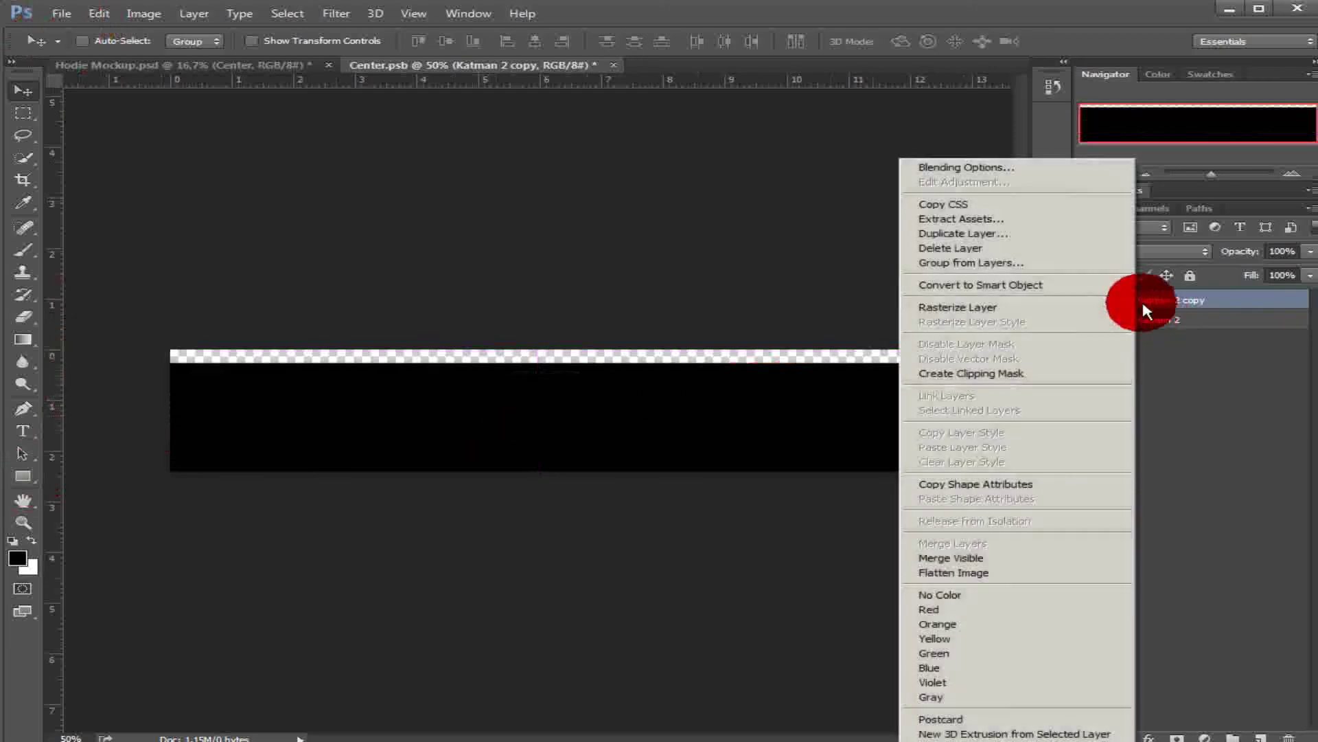
left_click(975, 236)
key("Return")
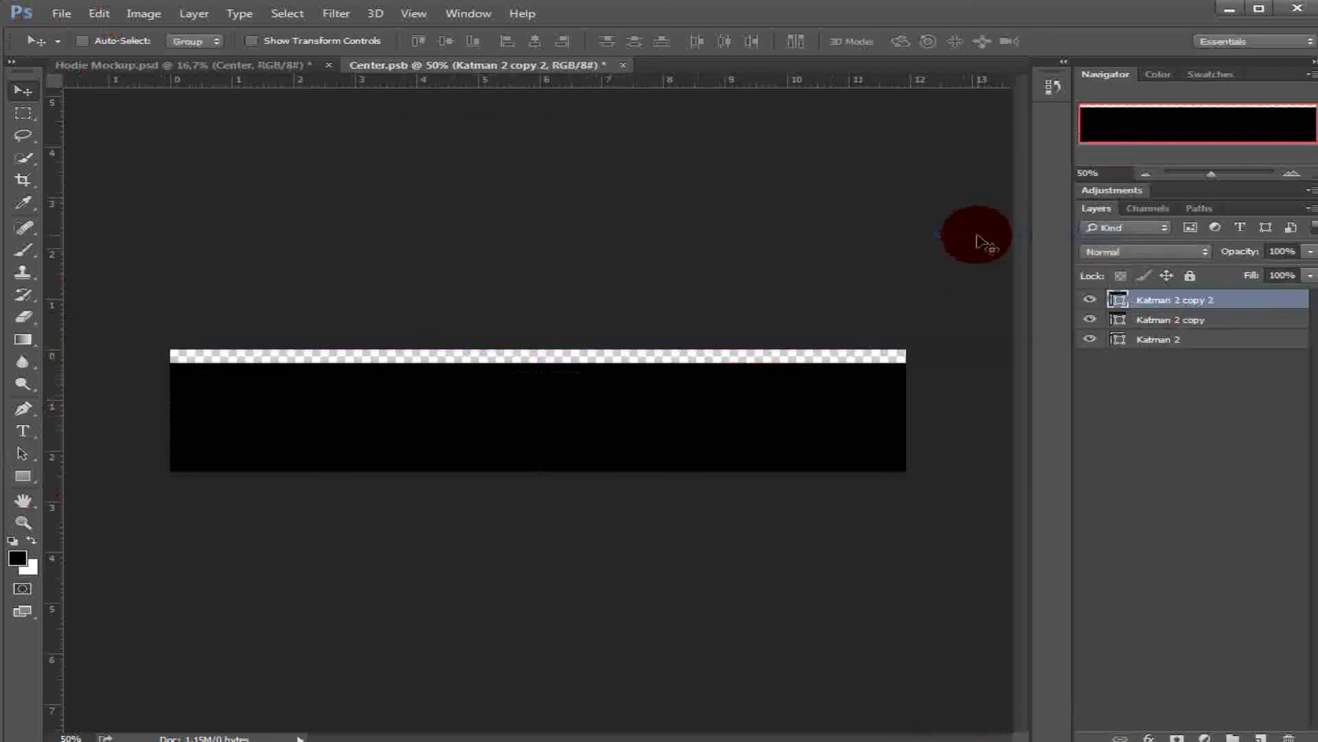
Step: Recolour the Katman 2 copy band near-white, #fdfdfd
double_click(1118, 318)
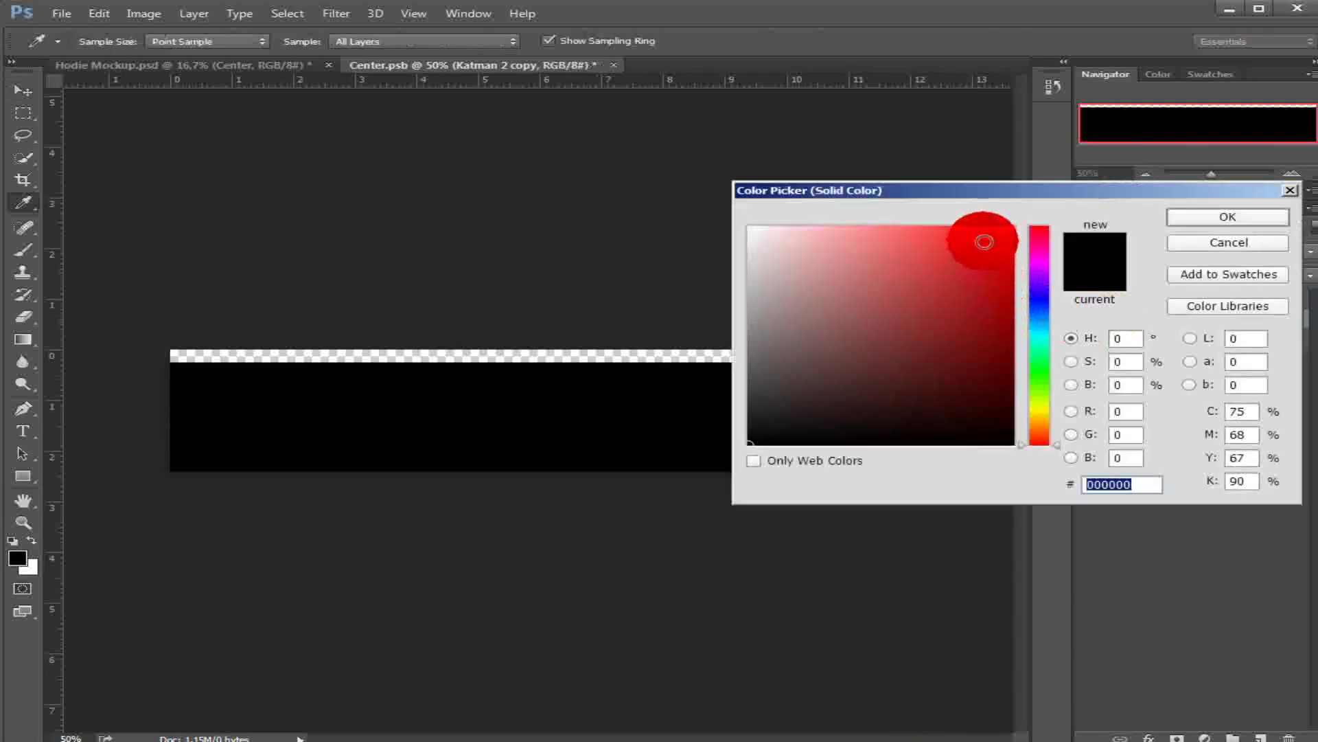
left_click(984, 241)
left_click_drag(984, 242, 706, 220)
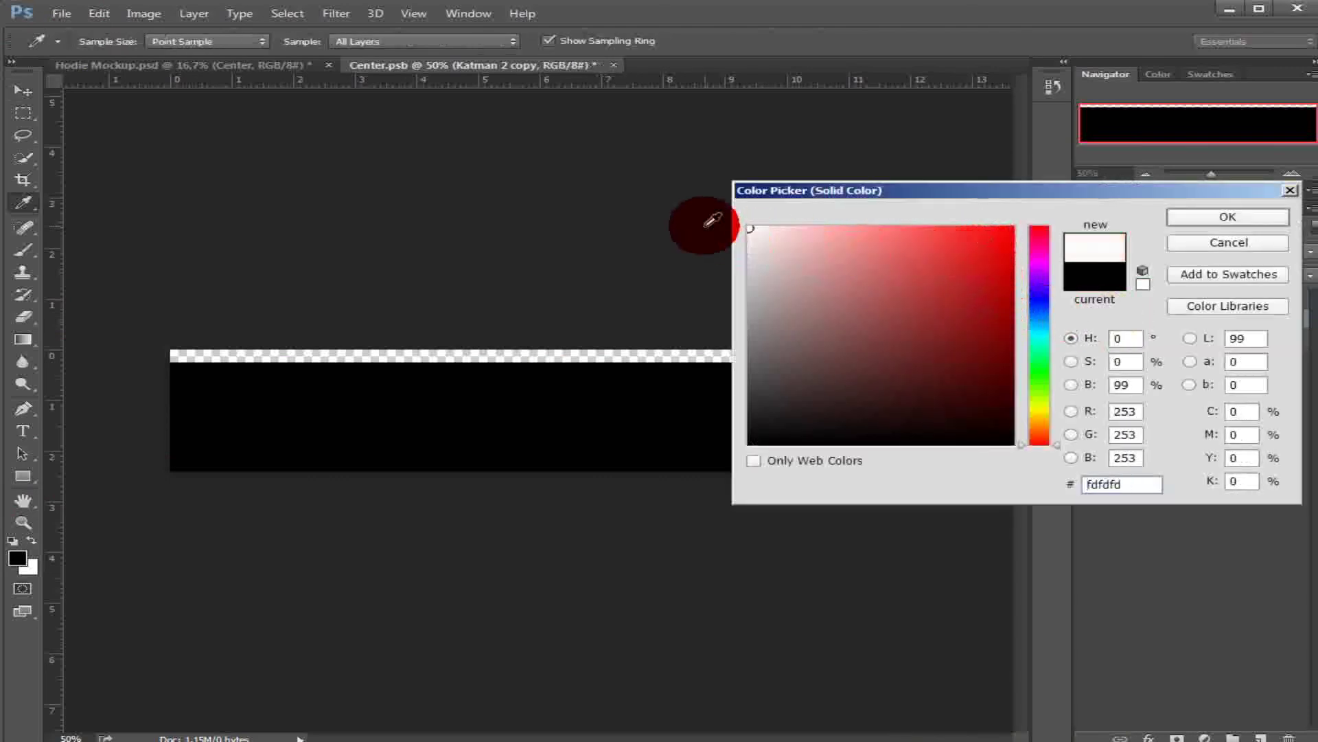
key("Return")
left_click(1146, 322)
Step: Move the Katman 2 copy 2 band to the upper edge of the canvas and recolour it light red
left_click(1140, 300)
left_click_drag(546, 437, 538, 390)
left_click(1090, 309)
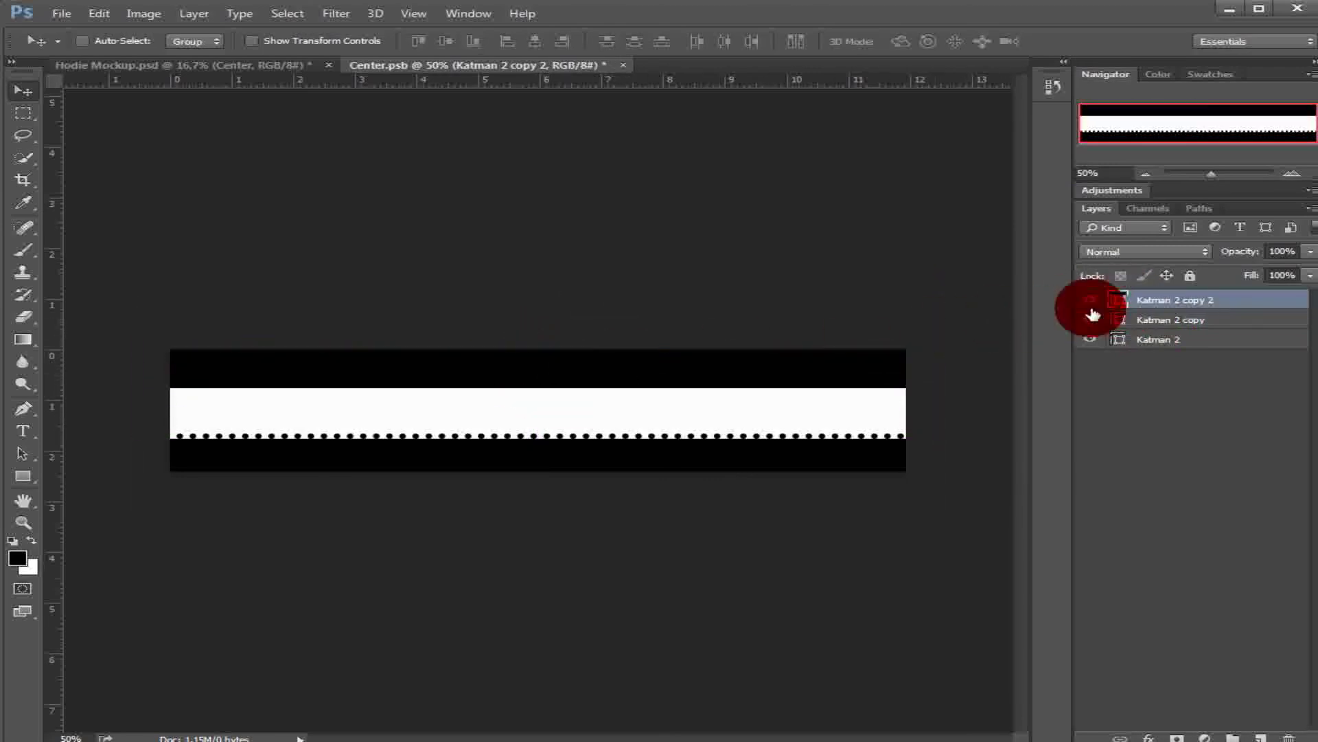
double_click(1119, 301)
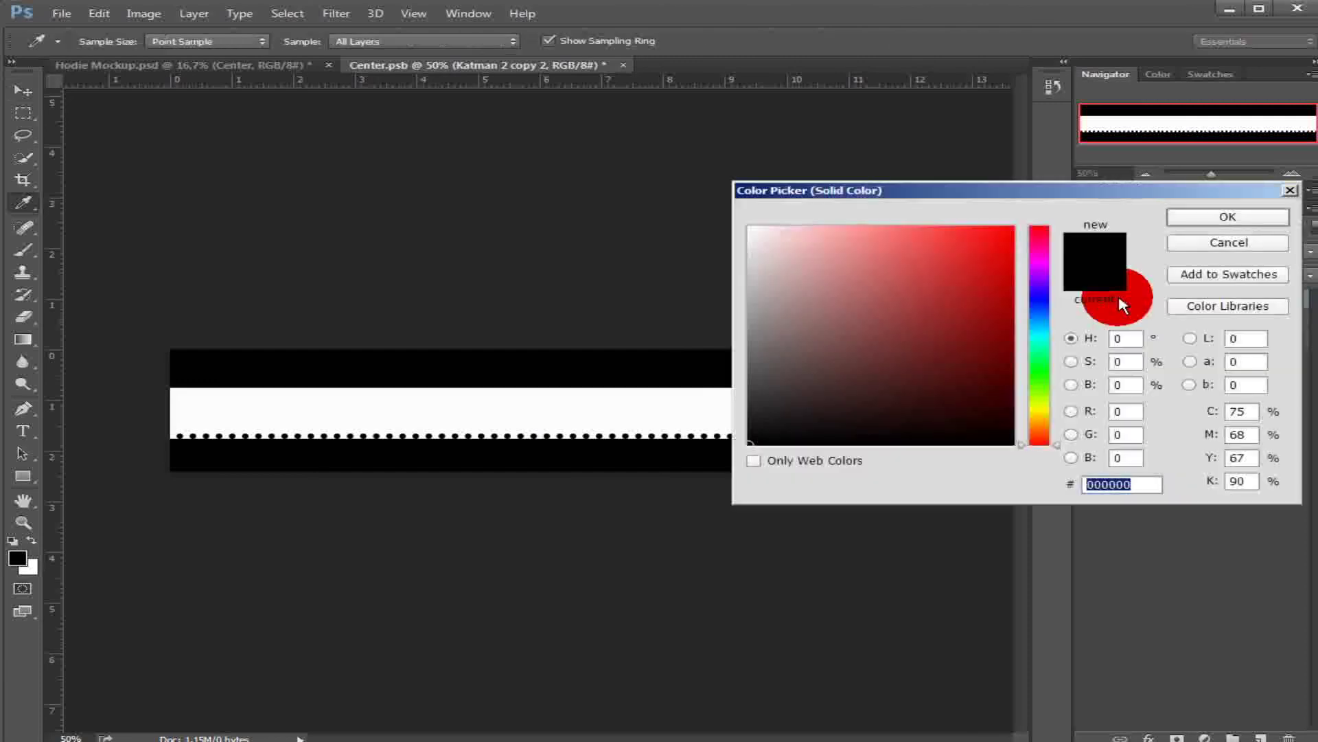
left_click(932, 233)
left_click(1175, 221)
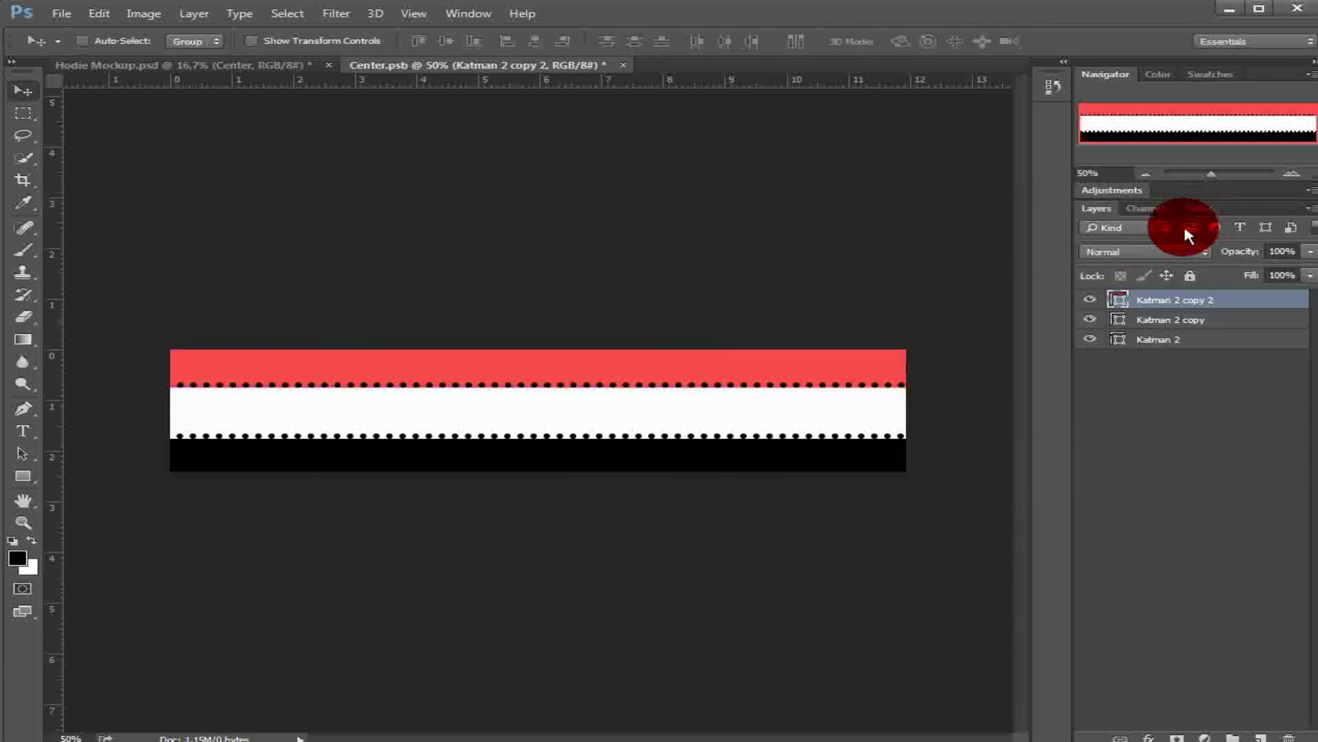
Step: Reorder the red Katman 2 copy 2 layer beneath Katman 2 copy and reposition the white band
left_click(1132, 323)
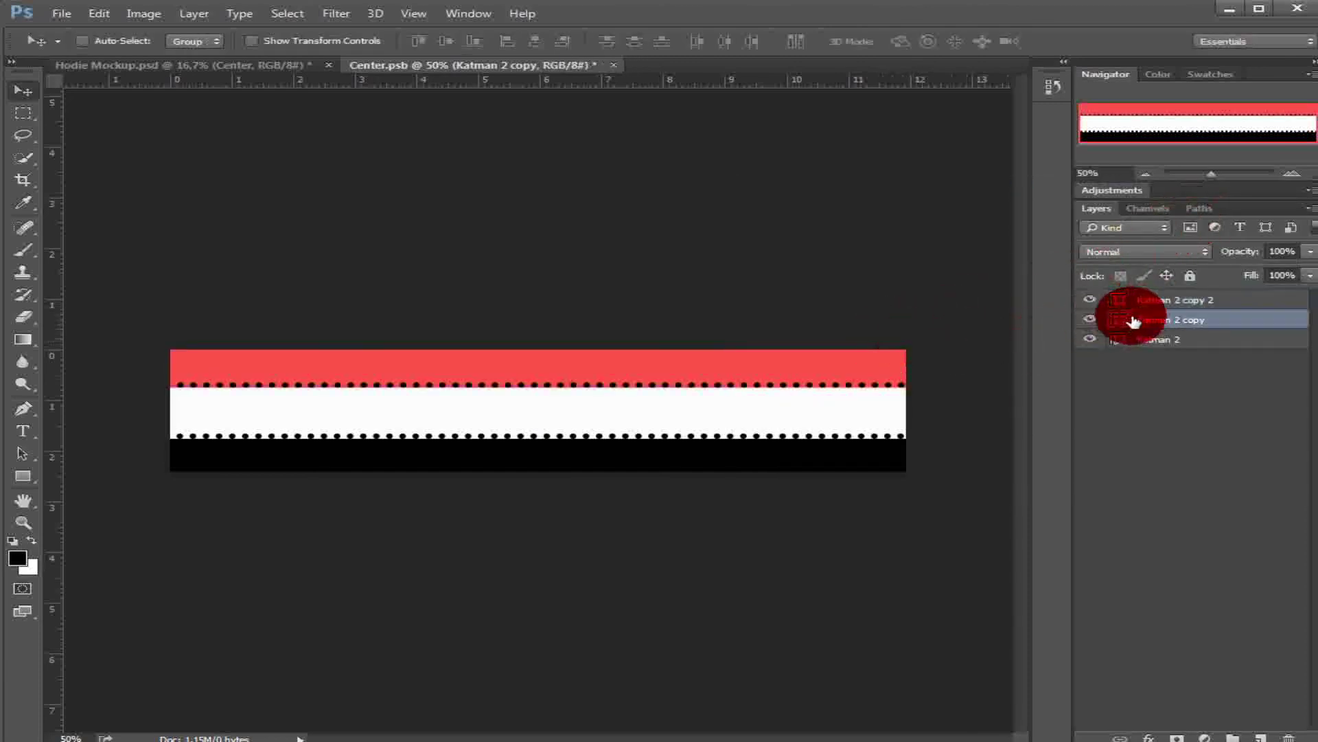
left_click_drag(1155, 303, 1135, 331)
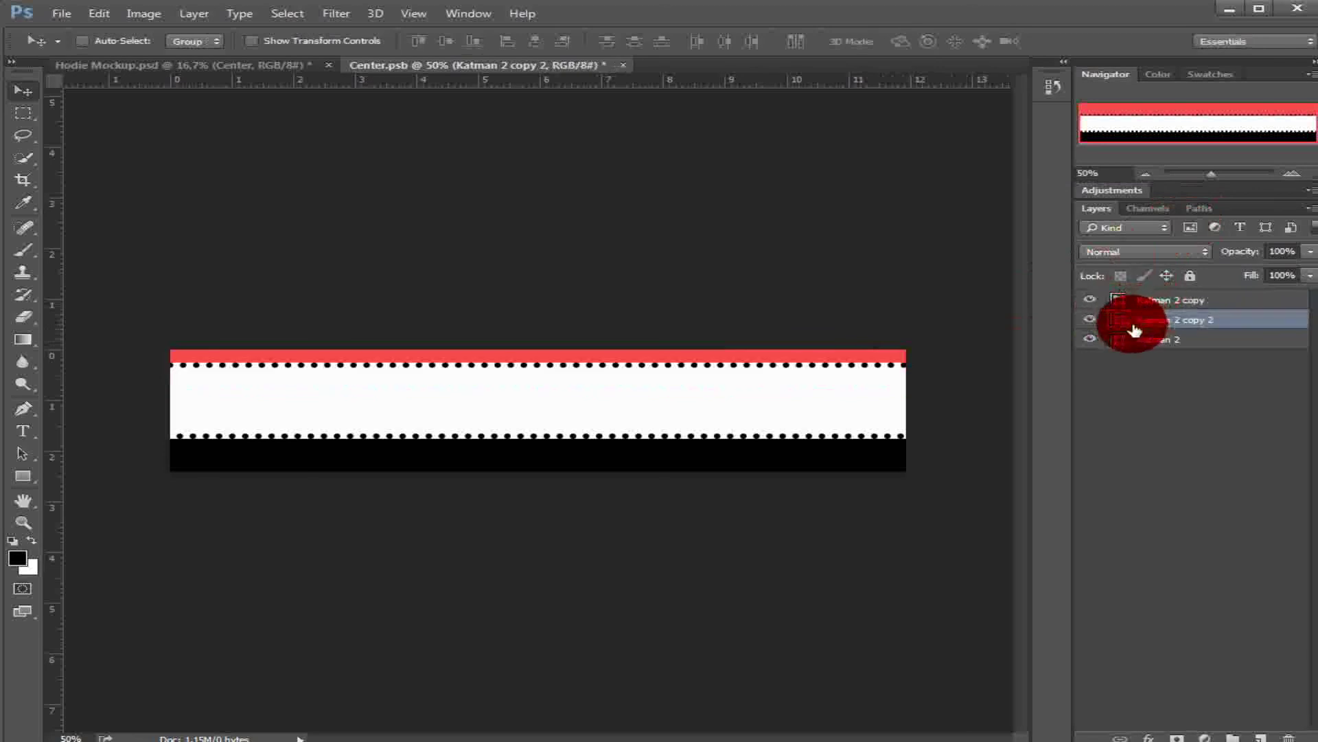
left_click(1135, 302)
mouse_move(686, 398)
left_mouse_down()
mouse_move(672, 342)
mouse_move(697, 414)
left_mouse_up()
left_click(1126, 321)
Step: Save and close Center.psb so the striped hem is applied to the hoodie
left_click(54, 22)
left_click(118, 171)
key("ctrl+w")
Step: Open the Right smart object's contents and cover the canvas with a rectangle about 485 × 356 px filled with #515151
left_click_drag(547, 604, 1158, 379)
double_click(1157, 379)
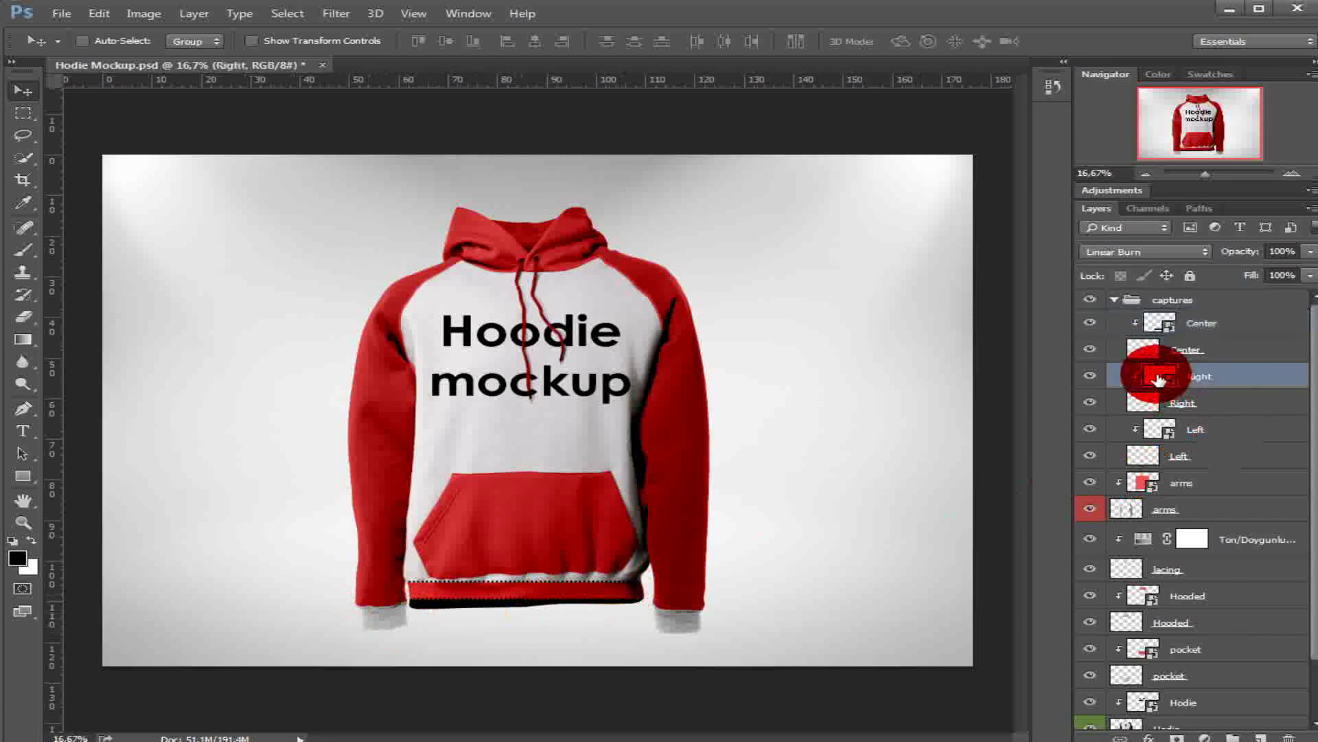
left_click(22, 476)
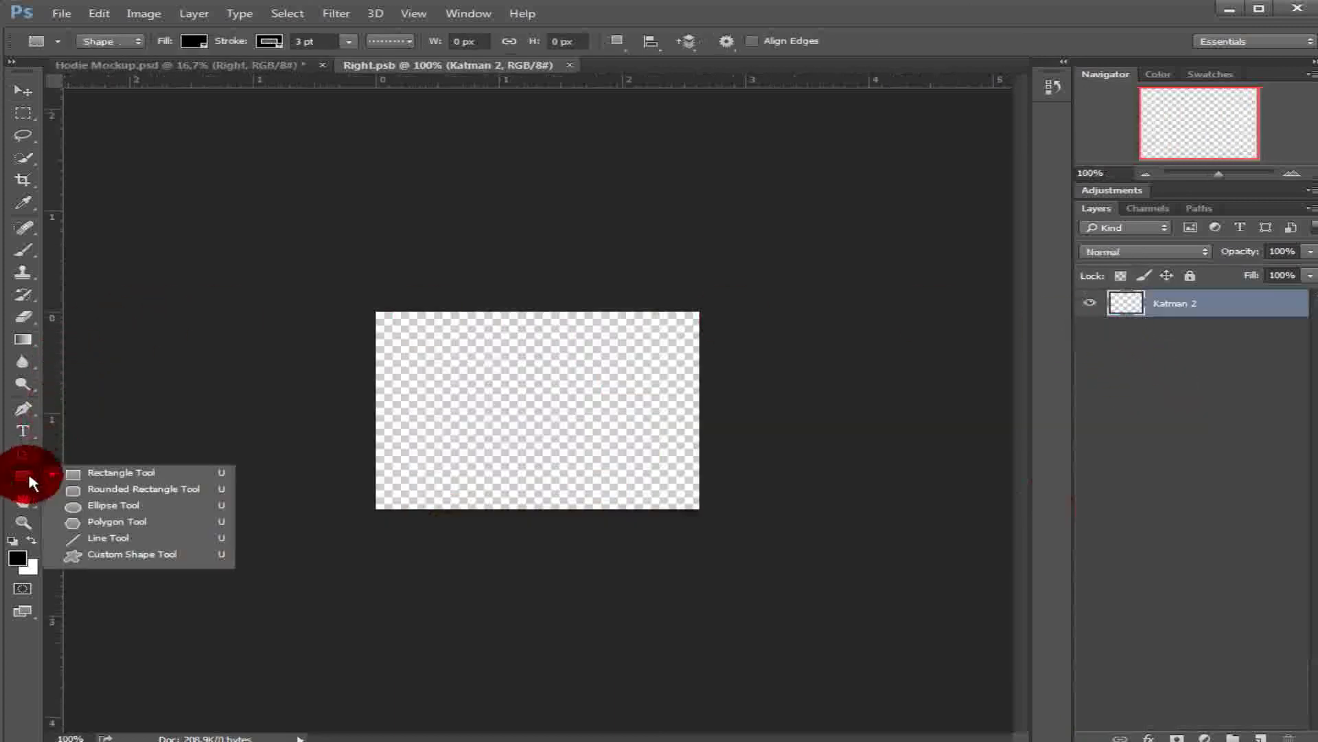
left_click(88, 467)
left_click_drag(328, 261, 834, 566)
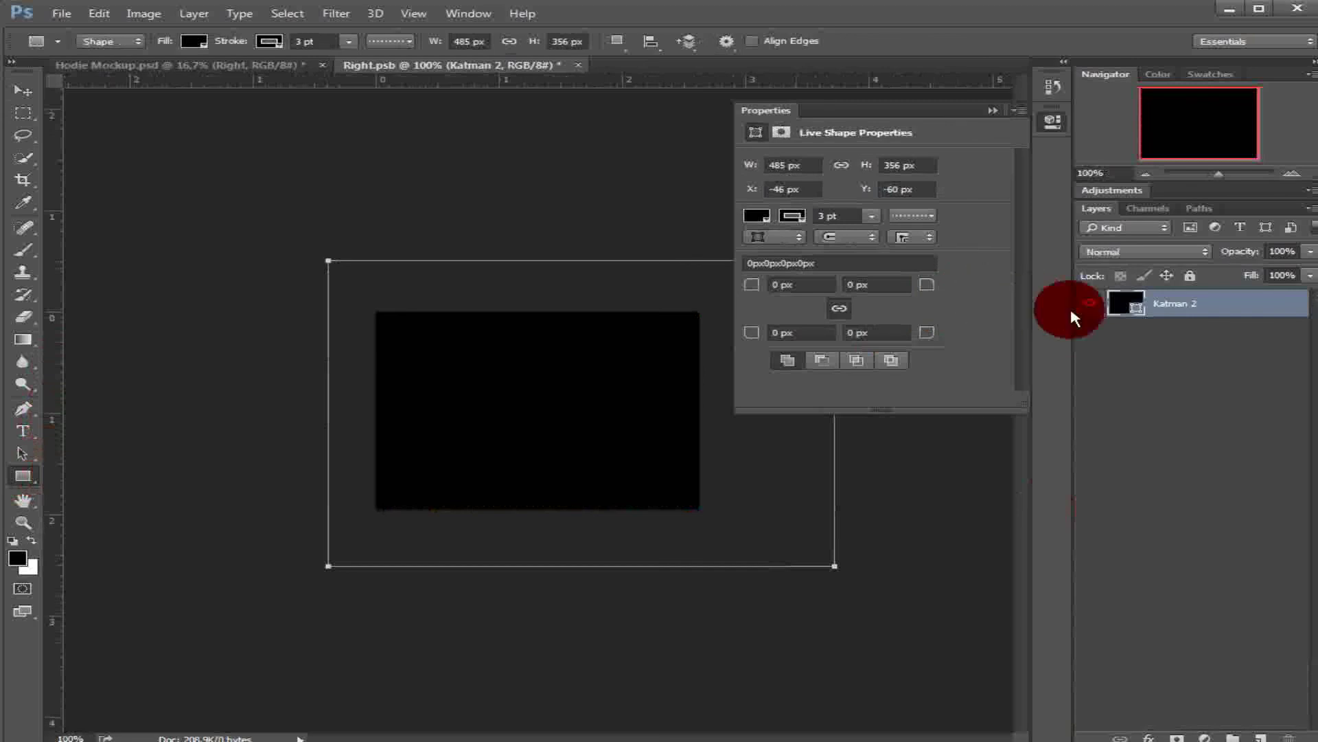
double_click(1122, 304)
left_click(730, 373)
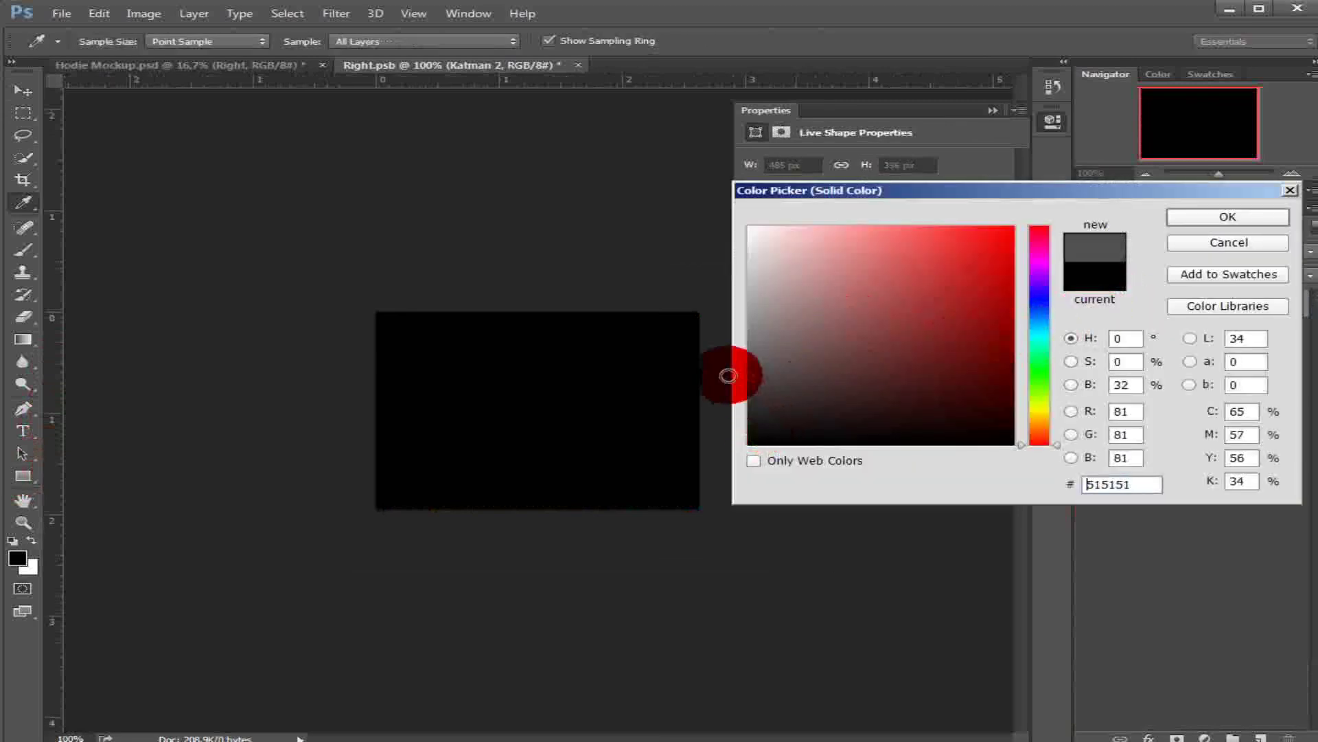
left_click(1257, 222)
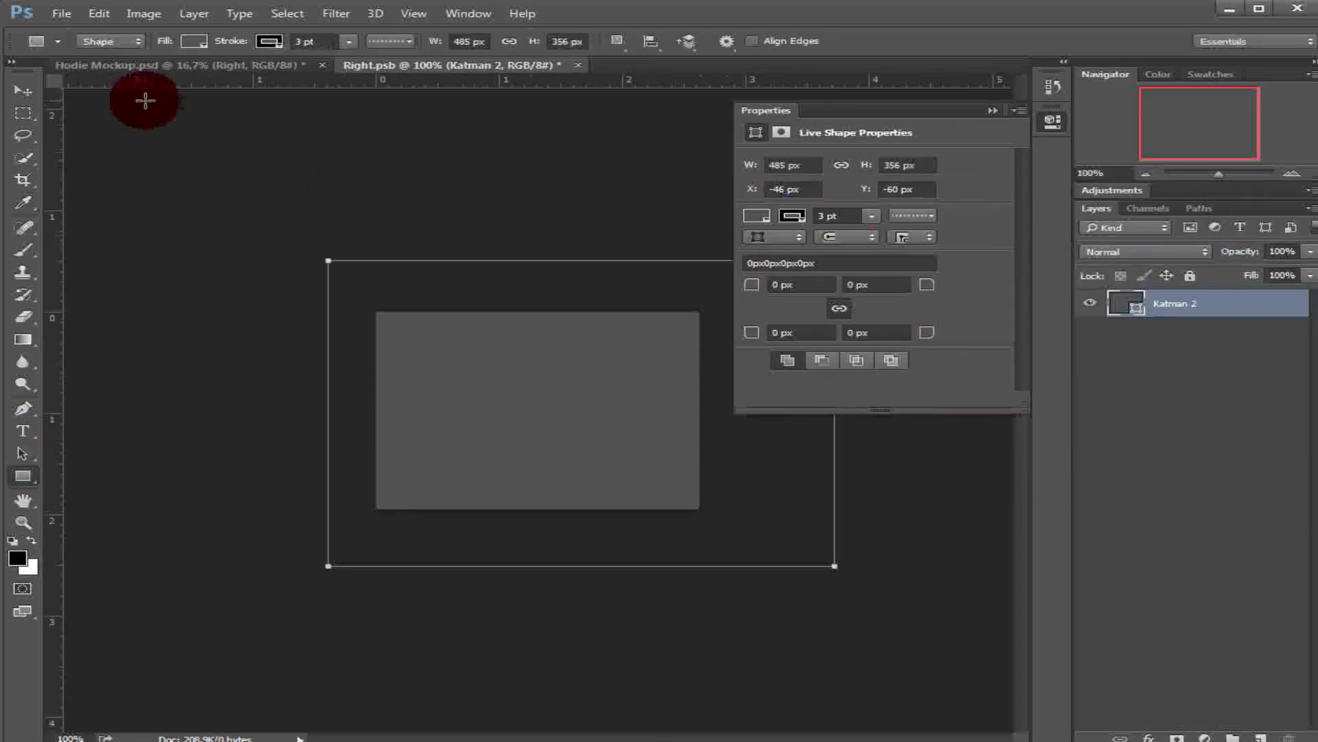
Step: Save and close Right.psb to apply the dark cuff to the hoodie
left_click(62, 14)
left_click(115, 170)
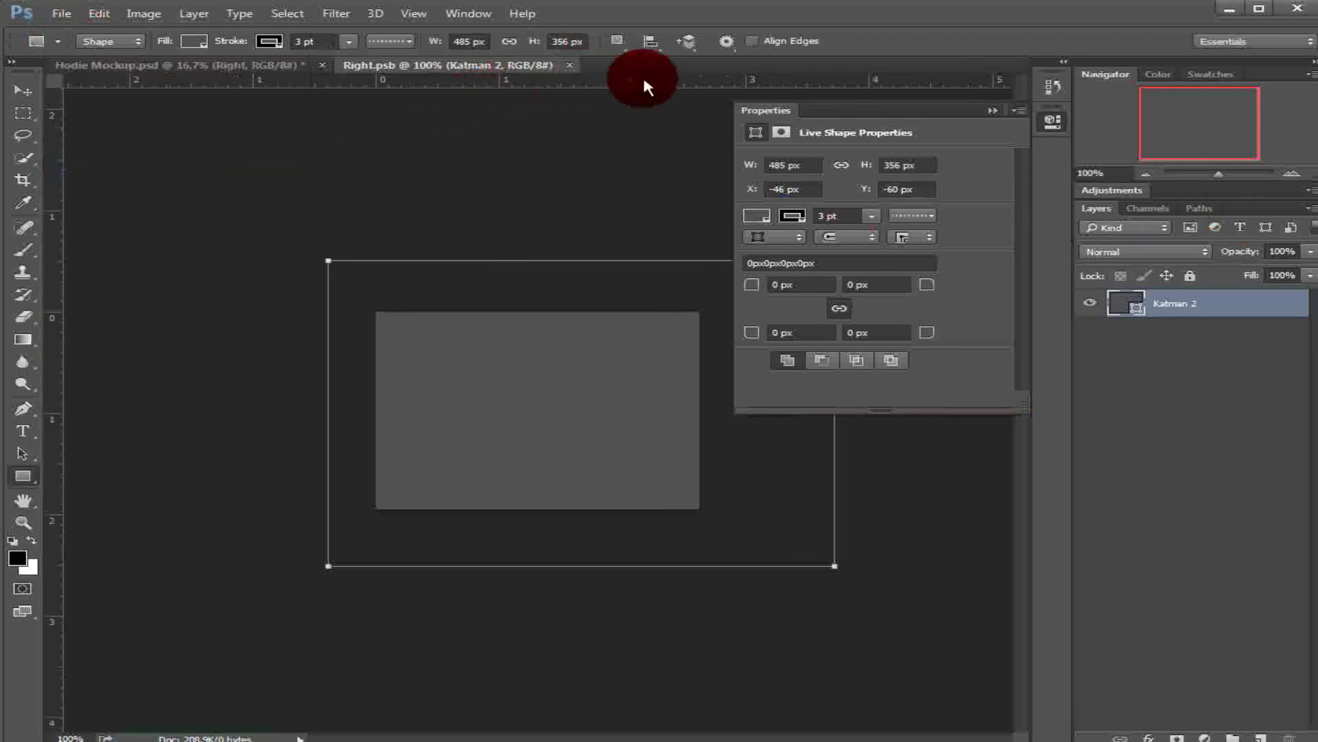
left_click(578, 66)
left_click(397, 620)
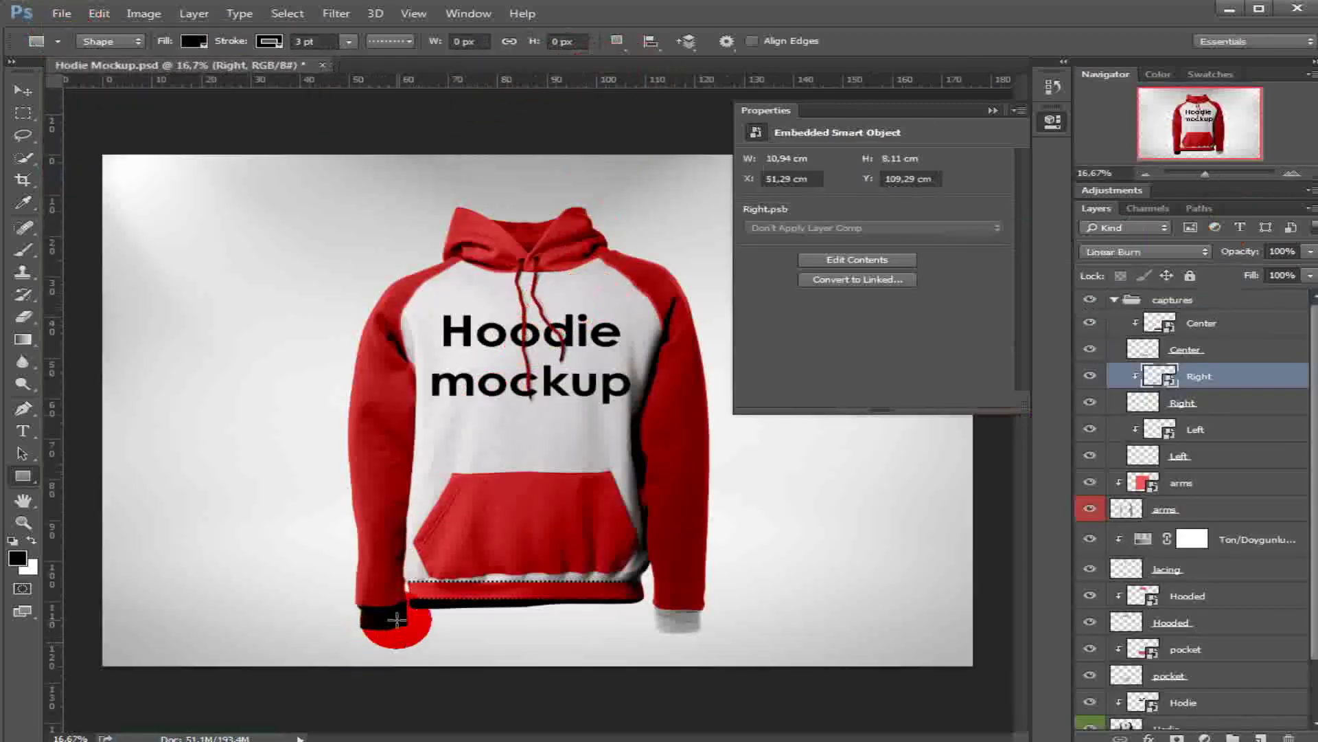
Step: Open the Left smart object's contents and cover the canvas with a dark grey rectangle about 519 × 311 px
double_click(1159, 427)
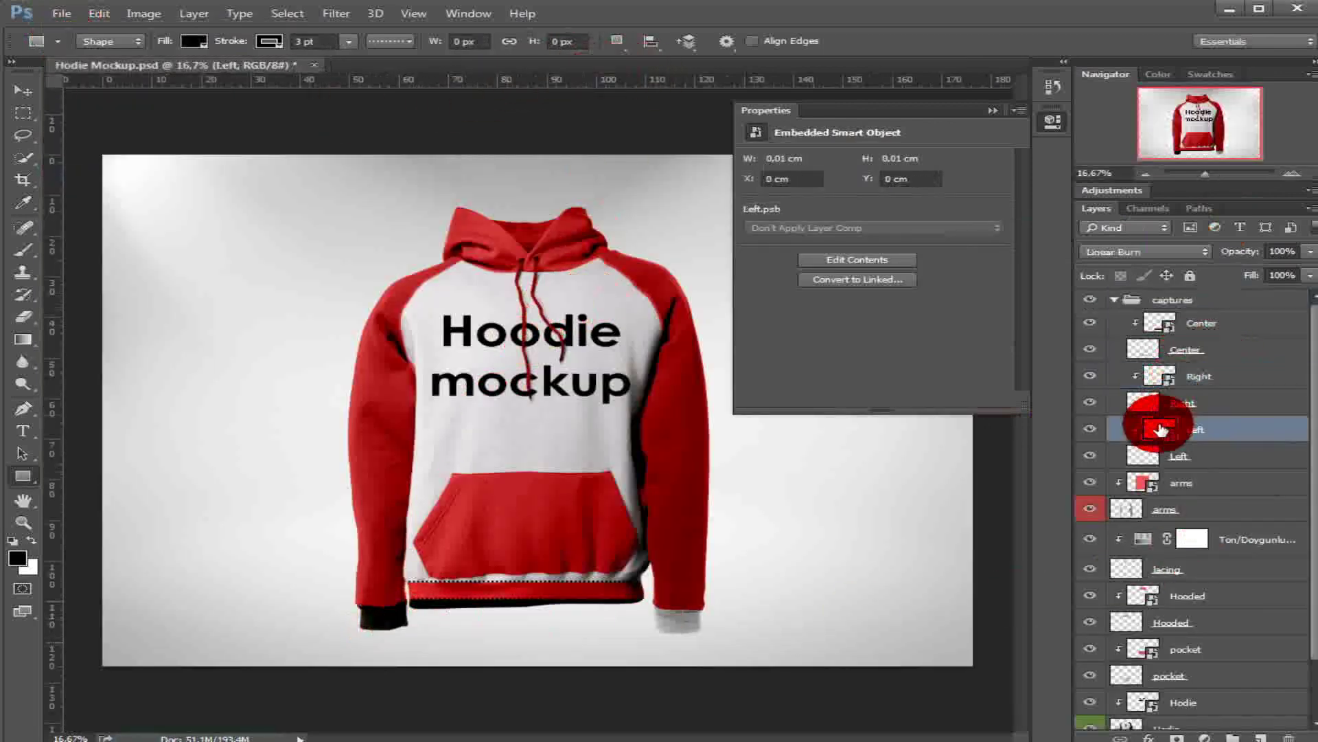
left_click_drag(263, 273, 798, 537)
double_click(1127, 304)
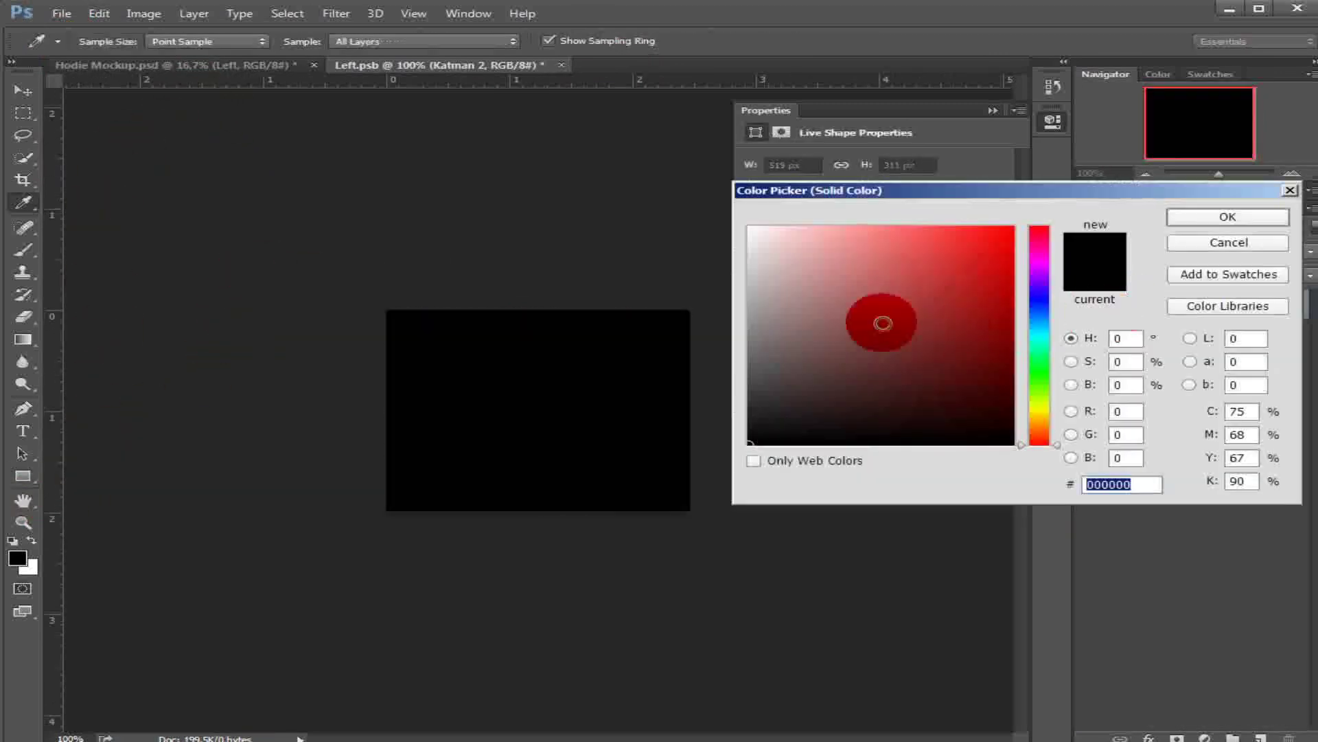
left_click(734, 378)
left_click(1195, 218)
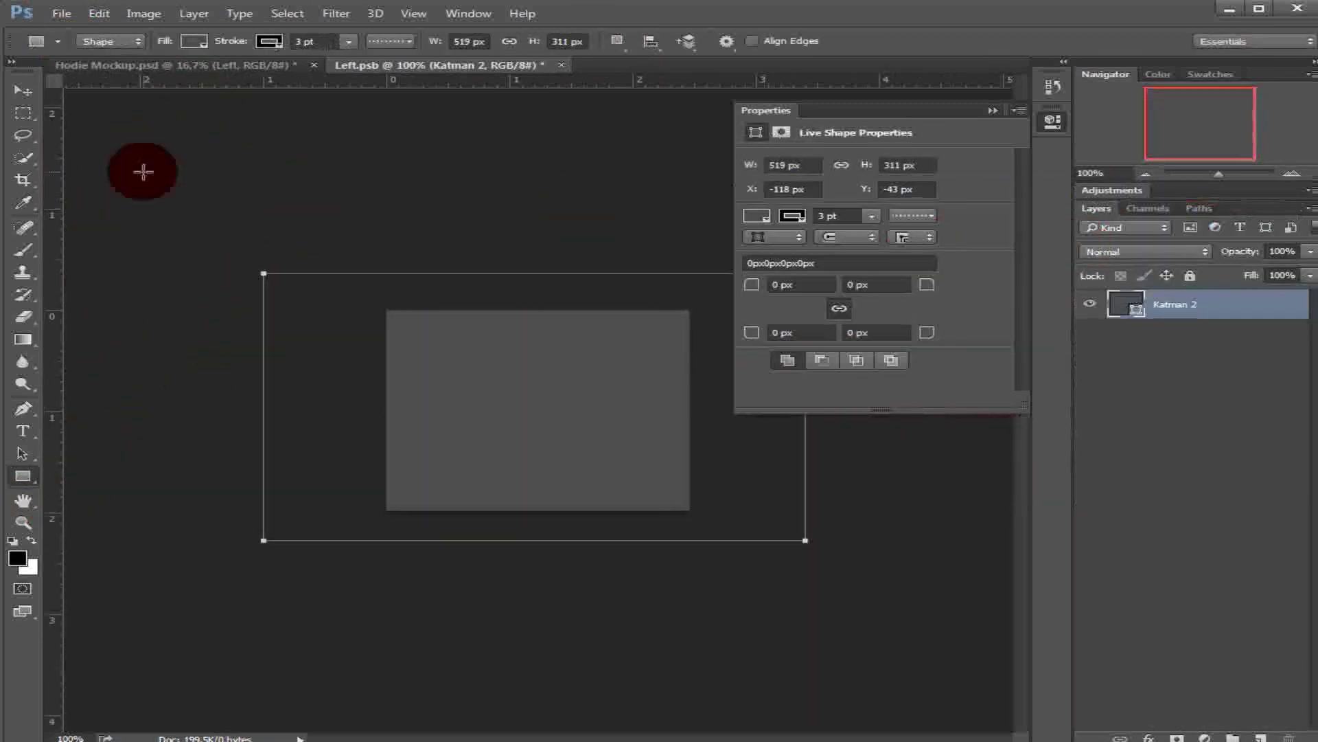
Step: Save and close Left.psb to apply the dark colour to the other cuff
left_click(55, 12)
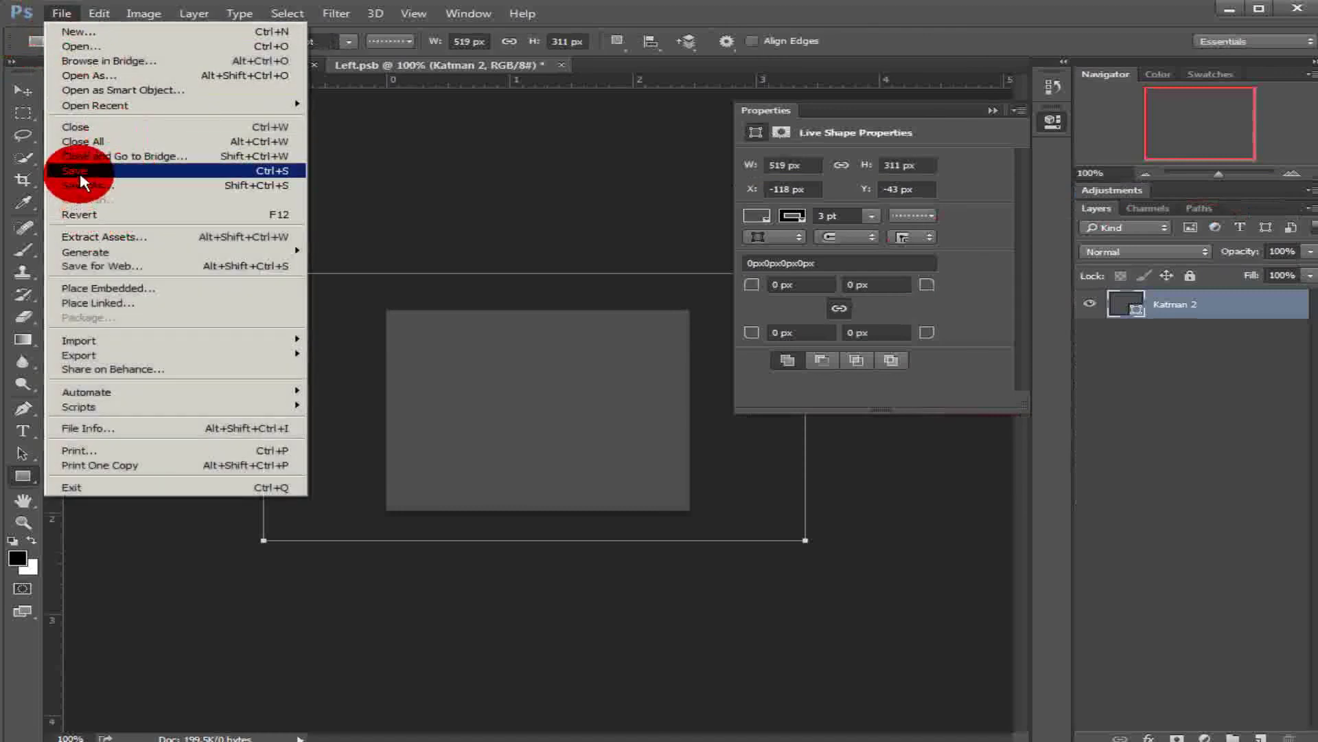
key("Return")
left_click(554, 67)
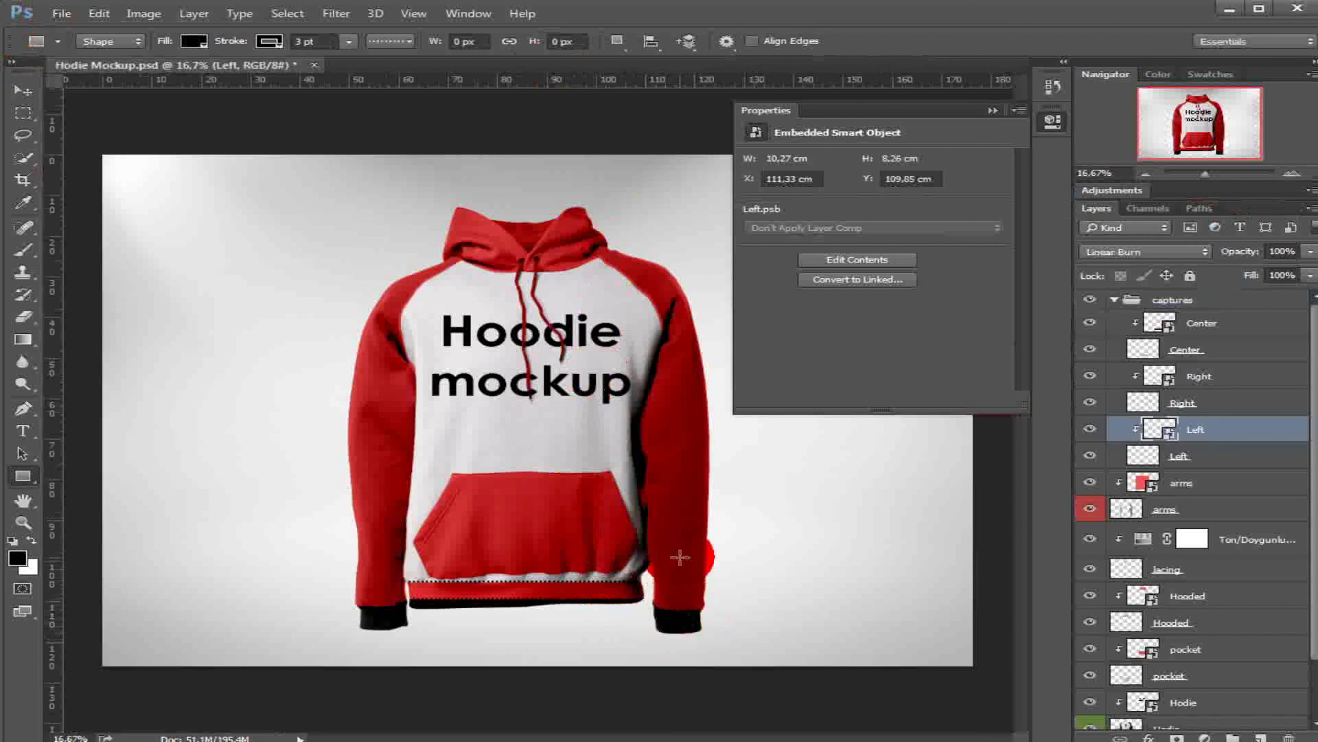
left_click(332, 244)
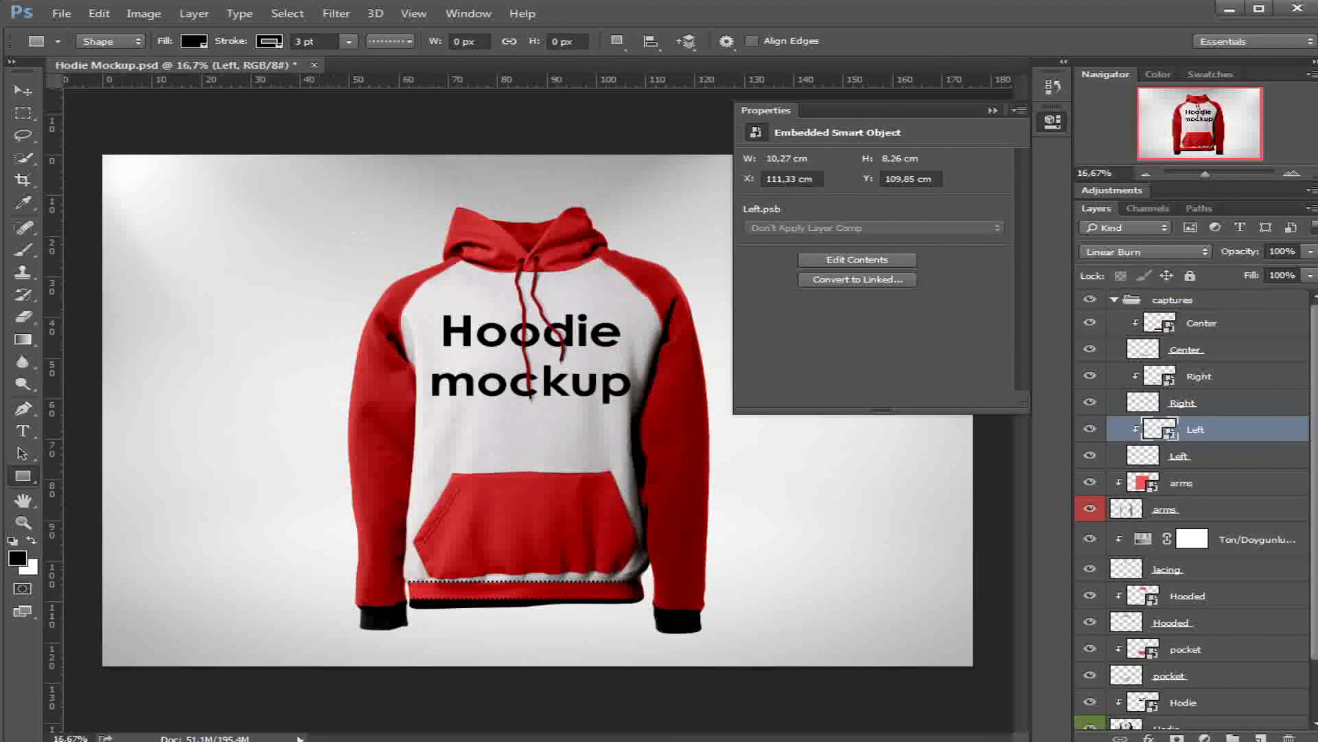